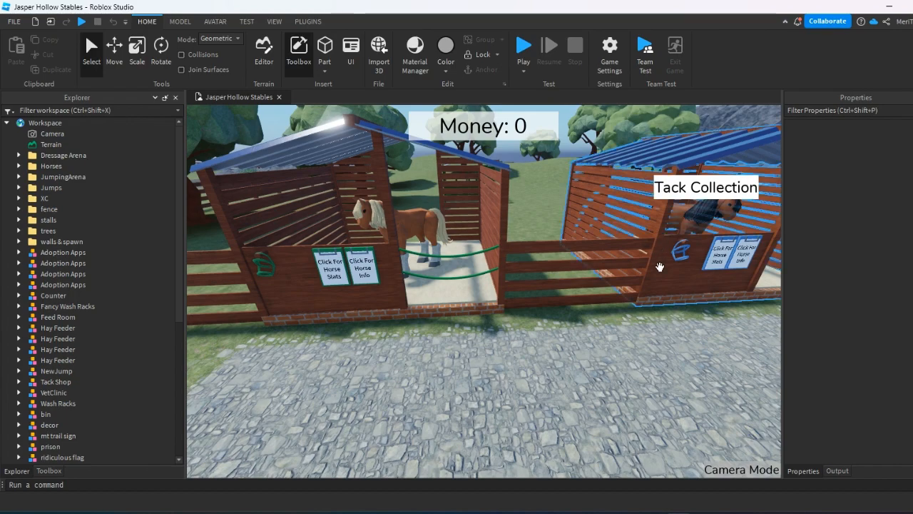
Approach the stall beside the stone path and select the Peter horse model inside it.
{"action": "right_click_drag", "start_coordinate": [615, 344], "coordinate": [656, 497]}
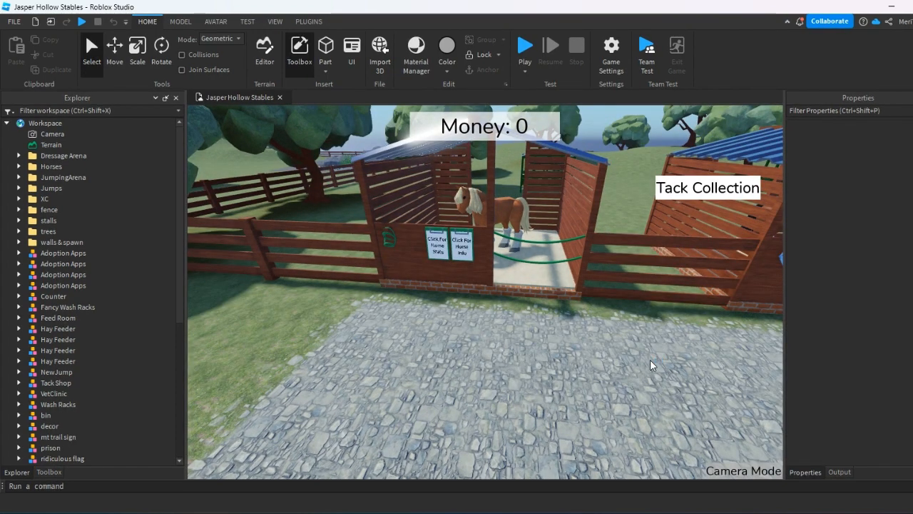
{"action": "right_click_drag", "start_coordinate": [434, 267], "coordinate": [485, 293]}
{"action": "left_click", "coordinate": [513, 302]}
{"action": "right_click", "coordinate": [512, 303]}
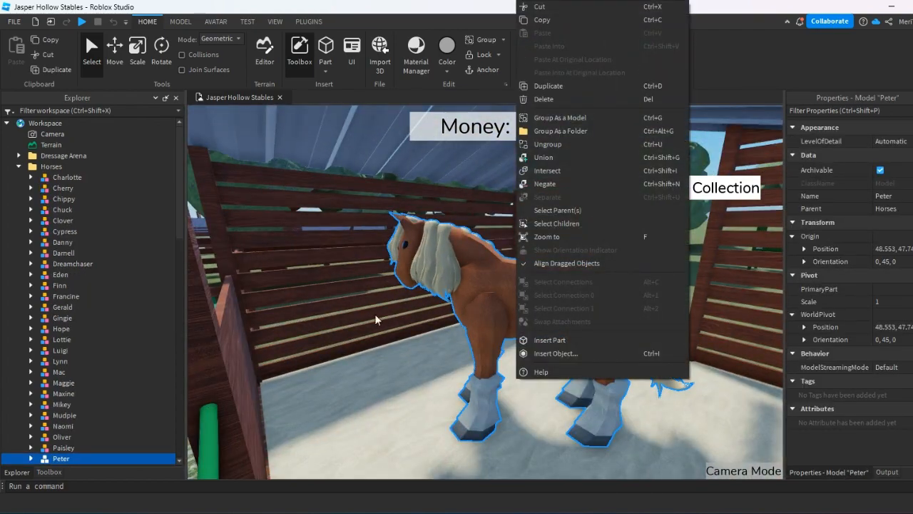
{"action": "right_click_drag", "start_coordinate": [376, 317], "coordinate": [403, 335]}
{"action": "left_click", "coordinate": [211, 389]}
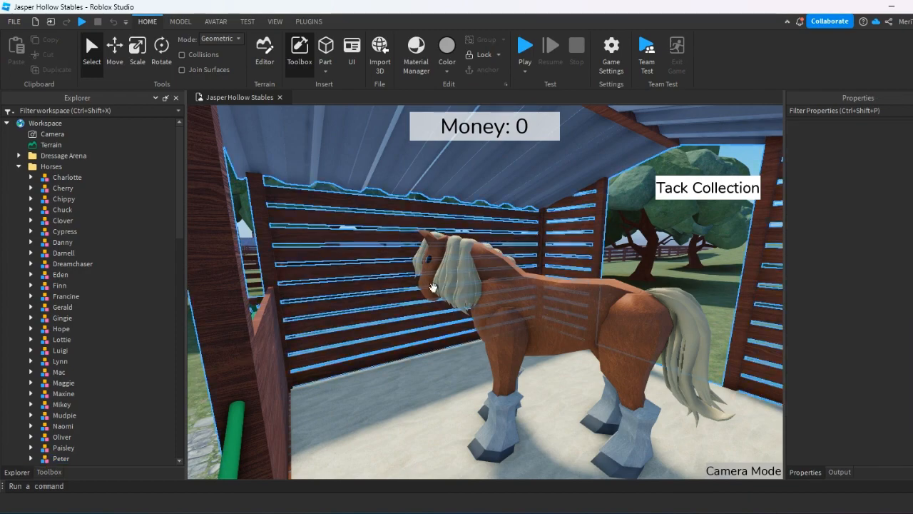
Examine the Peter horse inside its stall from several angles.
{"action": "key", "text": "s"}
{"action": "mouse_move", "coordinate": [433, 286]}
{"action": "right_mouse_down"}
{"action": "mouse_move", "coordinate": [450, 321]}
{"action": "mouse_move", "coordinate": [401, 363]}
{"action": "mouse_move", "coordinate": [420, 364]}
{"action": "mouse_move", "coordinate": [388, 403]}
{"action": "mouse_move", "coordinate": [428, 386]}
{"action": "mouse_move", "coordinate": [489, 392]}
{"action": "mouse_move", "coordinate": [501, 379]}
{"action": "mouse_move", "coordinate": [426, 279]}
{"action": "right_mouse_up"}
{"action": "key", "text": "d"}
{"action": "right_click", "coordinate": [419, 364]}
{"action": "right_click", "coordinate": [458, 348]}
{"action": "left_click", "coordinate": [656, 359]}
{"action": "right_click", "coordinate": [300, 454]}
{"action": "key", "text": "a"}
{"action": "key", "text": "s"}
{"action": "key", "text": "w"}
{"action": "key", "text": "w"}
{"action": "key", "text": "d"}
{"action": "key", "text": "a"}
{"action": "key", "text": "d"}
{"action": "key", "text": "a"}
{"action": "right_click", "coordinate": [428, 264]}
{"action": "left_click", "coordinate": [376, 249]}
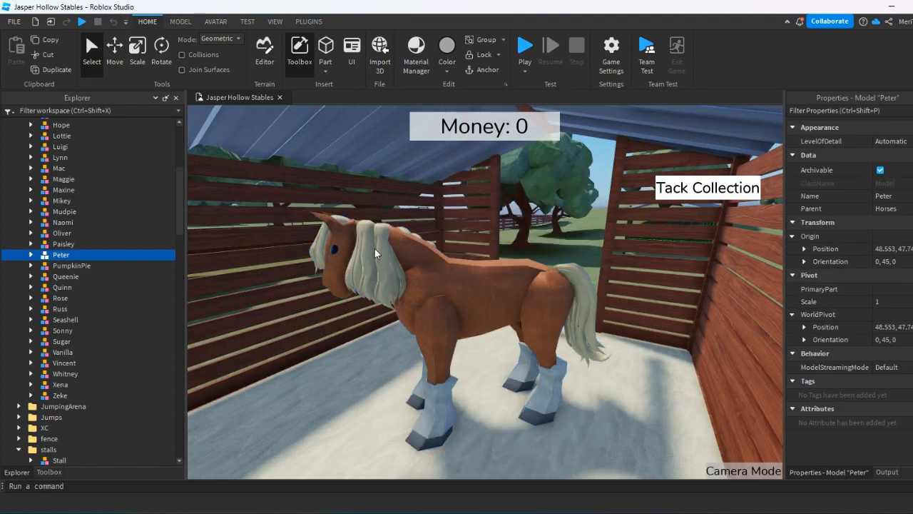
Select the Peter horse and inspect its mane, body and legs from the front and the side.
{"action": "left_click", "coordinate": [428, 265]}
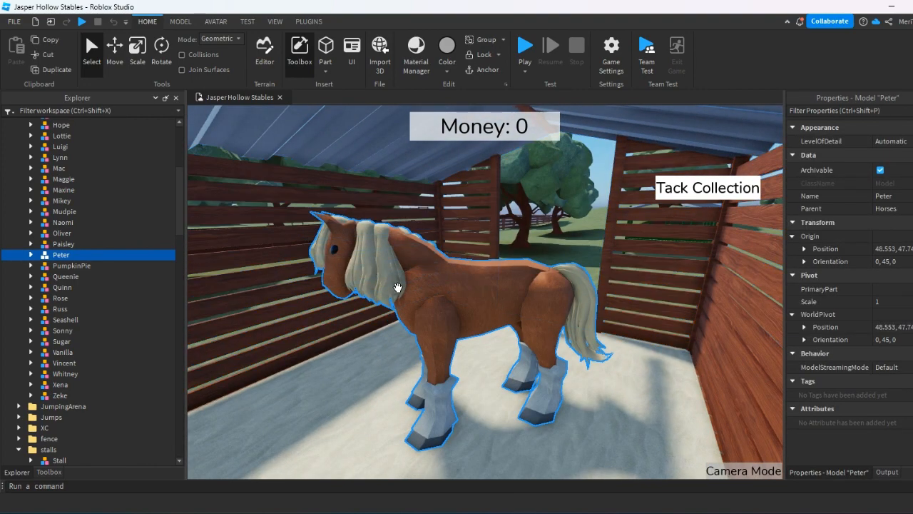
{"action": "right_click_drag", "start_coordinate": [459, 305], "coordinate": [411, 330]}
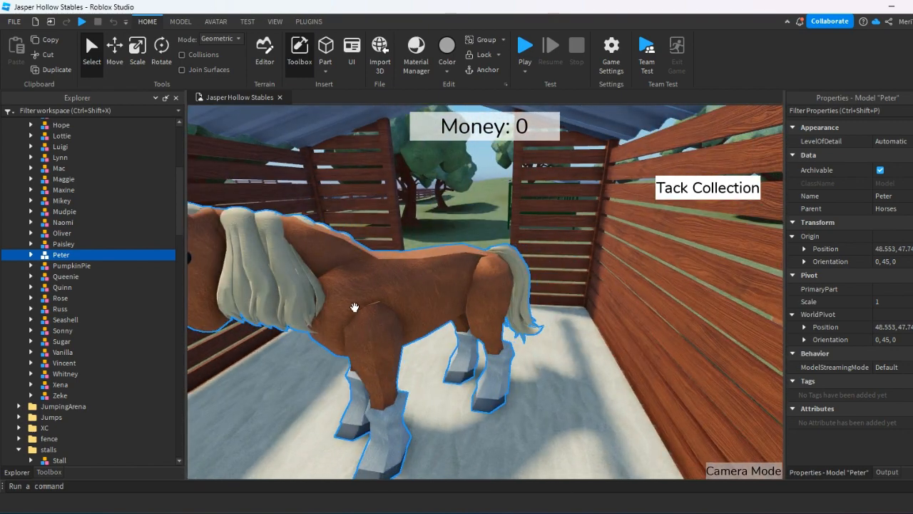
{"action": "double_click", "coordinate": [163, 252]}
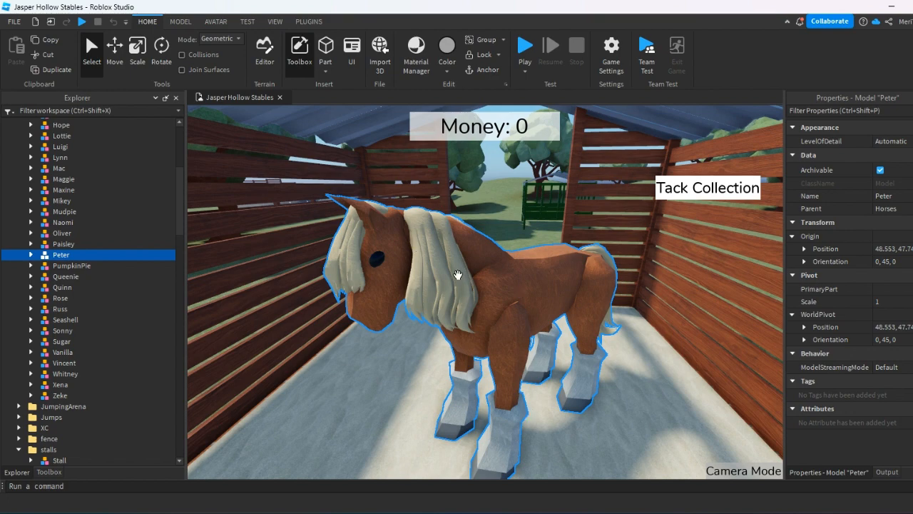
{"action": "right_click_drag", "start_coordinate": [528, 381], "coordinate": [669, 333]}
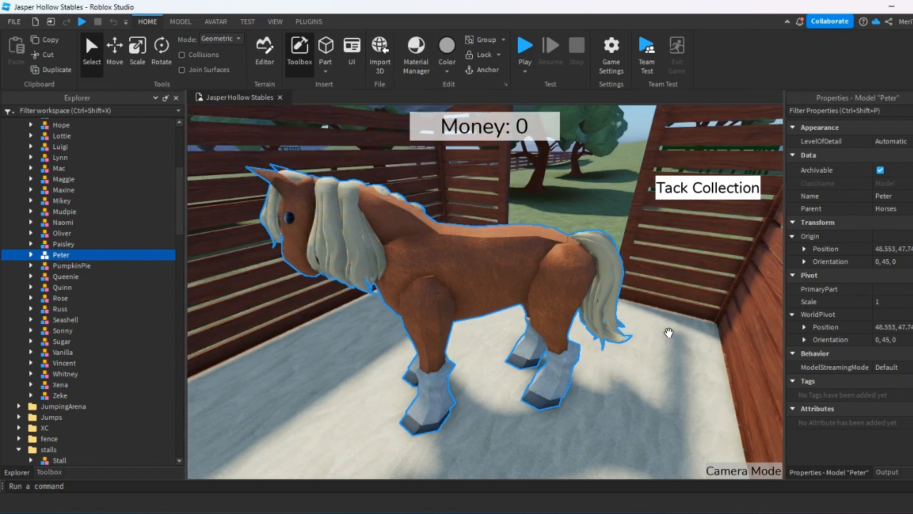
{"action": "right_click_drag", "start_coordinate": [598, 330], "coordinate": [594, 351]}
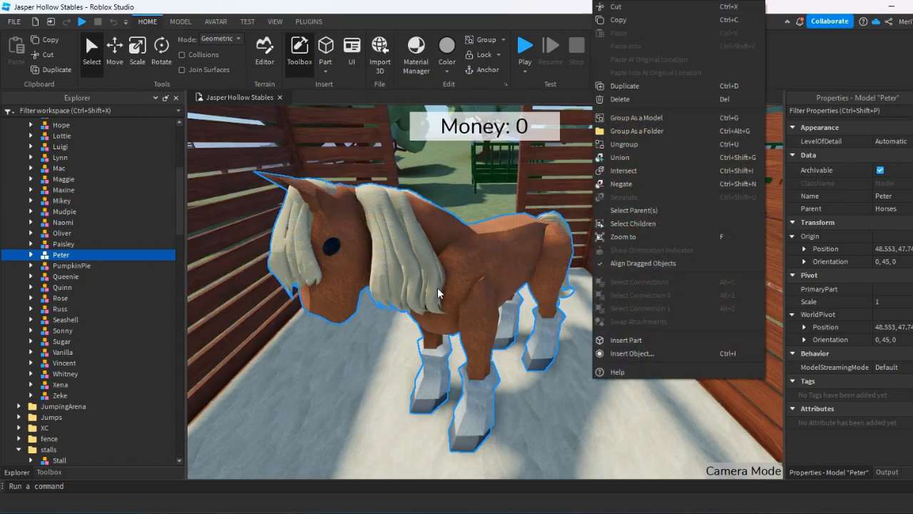
{"action": "left_click", "coordinate": [438, 307]}
{"action": "right_click_drag", "start_coordinate": [438, 320], "coordinate": [425, 311]}
{"action": "scroll", "coordinate": [421, 390], "scroll_direction": "down", "scroll_amount": 3}
{"action": "right_click_drag", "start_coordinate": [377, 292], "coordinate": [488, 393]}
{"action": "scroll", "coordinate": [525, 232], "scroll_direction": "up", "scroll_amount": 4}
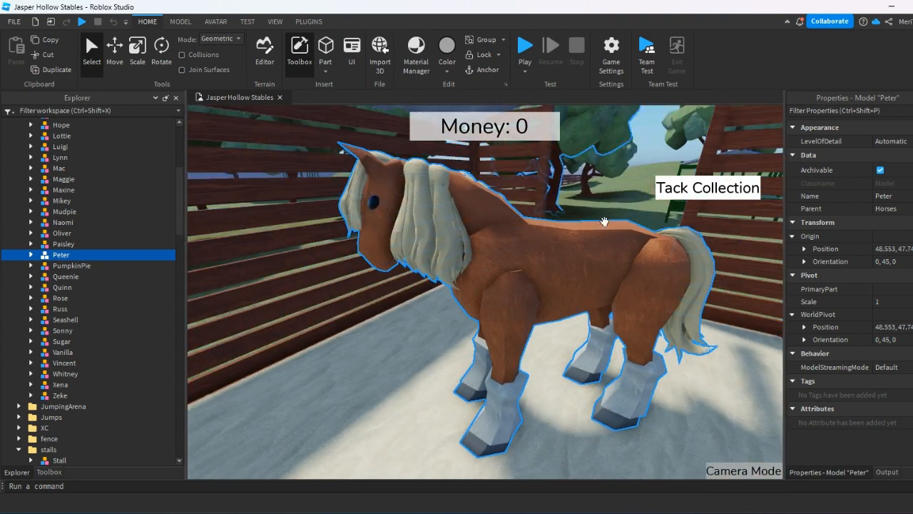
{"action": "left_click", "coordinate": [523, 261], "text": "alt"}
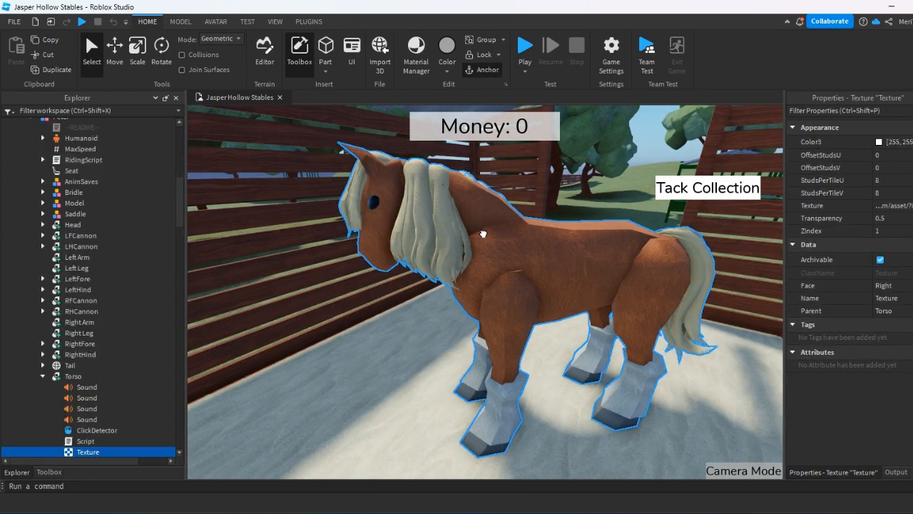
Duplicate the Peter horse and move the copy out of the stall onto the grass beside the fence.
{"action": "left_click", "coordinate": [491, 223]}
{"action": "scroll", "coordinate": [471, 333], "scroll_direction": "down", "scroll_amount": 8}
{"action": "left_click_drag", "start_coordinate": [465, 225], "coordinate": [479, 336]}
{"action": "right_click_drag", "start_coordinate": [490, 341], "coordinate": [480, 336]}
{"action": "left_click_drag", "start_coordinate": [480, 336], "coordinate": [393, 284]}
{"action": "left_click", "coordinate": [433, 353]}
{"action": "right_click_drag", "start_coordinate": [434, 357], "coordinate": [446, 343]}
{"action": "scroll", "coordinate": [446, 344], "scroll_direction": "up", "scroll_amount": 7}
{"action": "scroll", "coordinate": [446, 344], "scroll_direction": "up", "scroll_amount": 1}
{"action": "left_click", "coordinate": [489, 224], "text": "alt"}
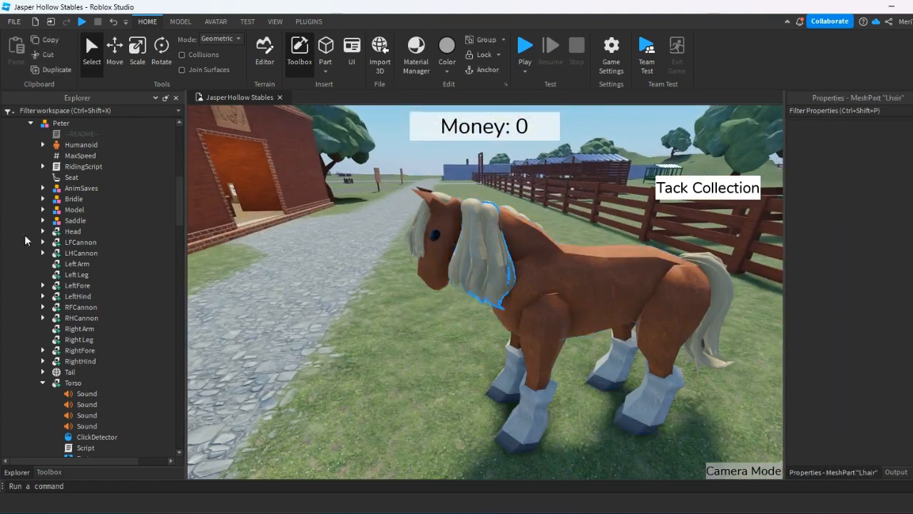
Delete the Saddle and Bridle models from the first Peter horse.
{"action": "scroll", "coordinate": [65, 271], "scroll_direction": "up", "scroll_amount": 8}
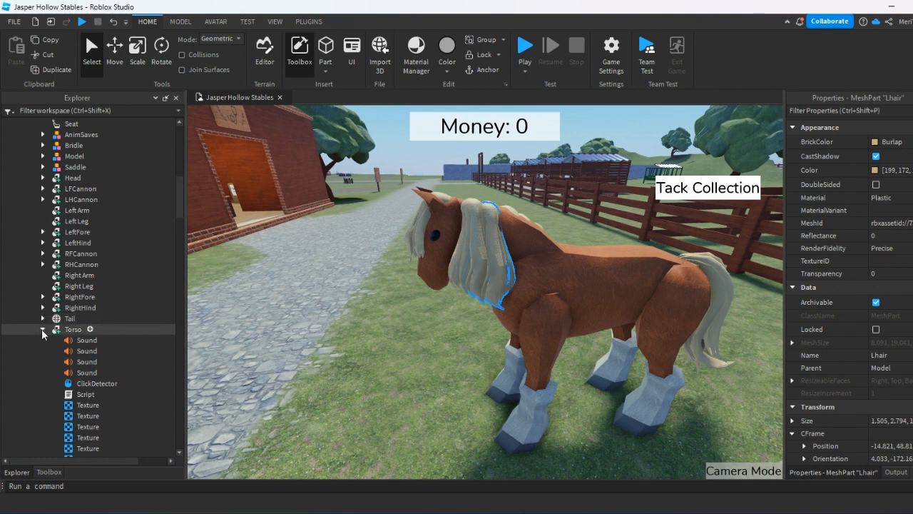
{"action": "left_click", "coordinate": [43, 329]}
{"action": "left_click", "coordinate": [67, 290]}
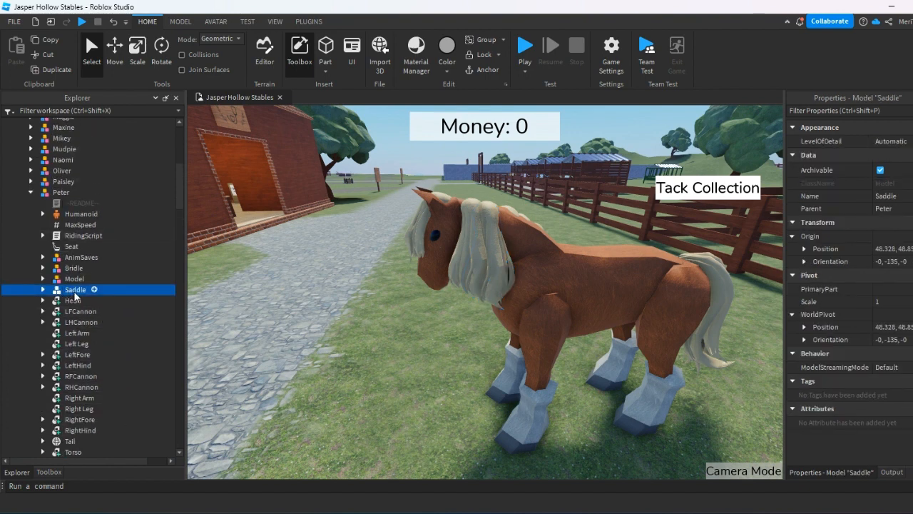
{"action": "key", "text": "Delete"}
{"action": "left_click", "coordinate": [68, 272]}
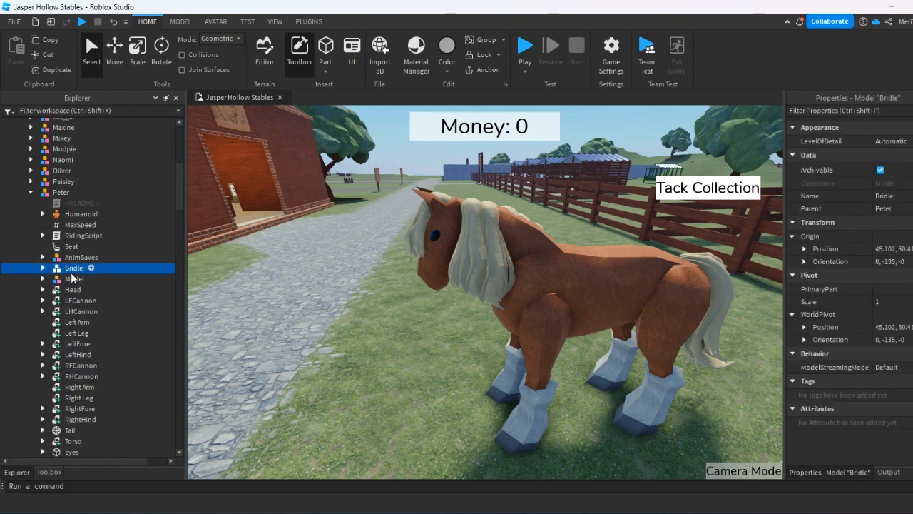
{"action": "key", "text": "Delete"}
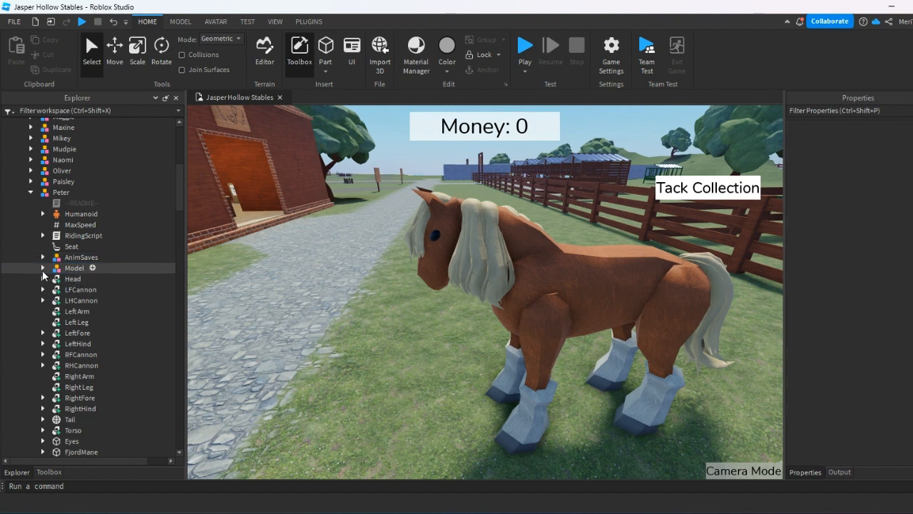
Delete the Model group holding the Lhair, Rhair and forelock meshes from the first Peter horse.
{"action": "left_click", "coordinate": [42, 268]}
{"action": "scroll", "coordinate": [125, 294], "scroll_direction": "down", "scroll_amount": 1}
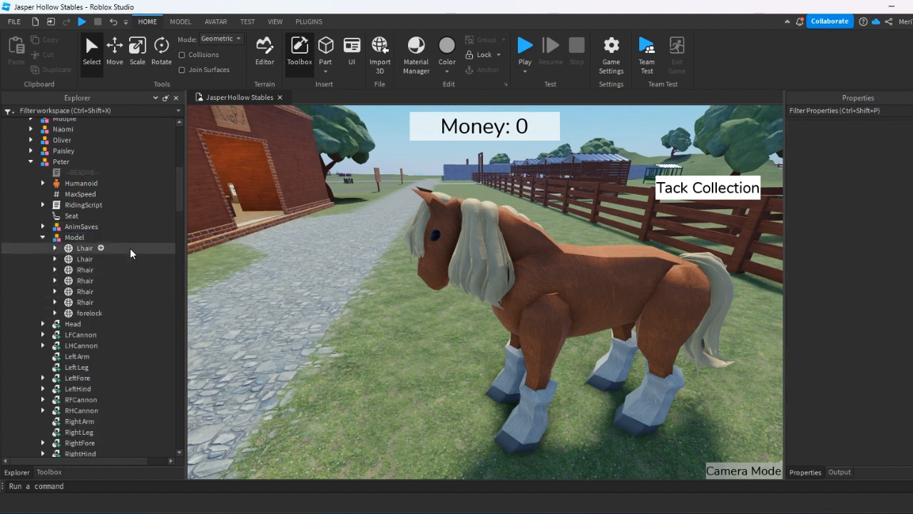
{"action": "left_click_drag", "start_coordinate": [131, 249], "coordinate": [124, 283]}
{"action": "left_click", "coordinate": [74, 237]}
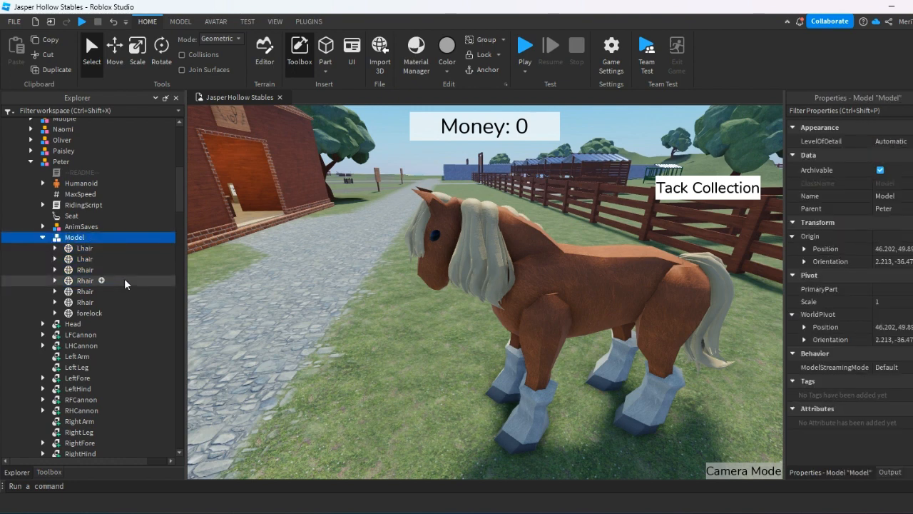
{"action": "key", "text": "Delete"}
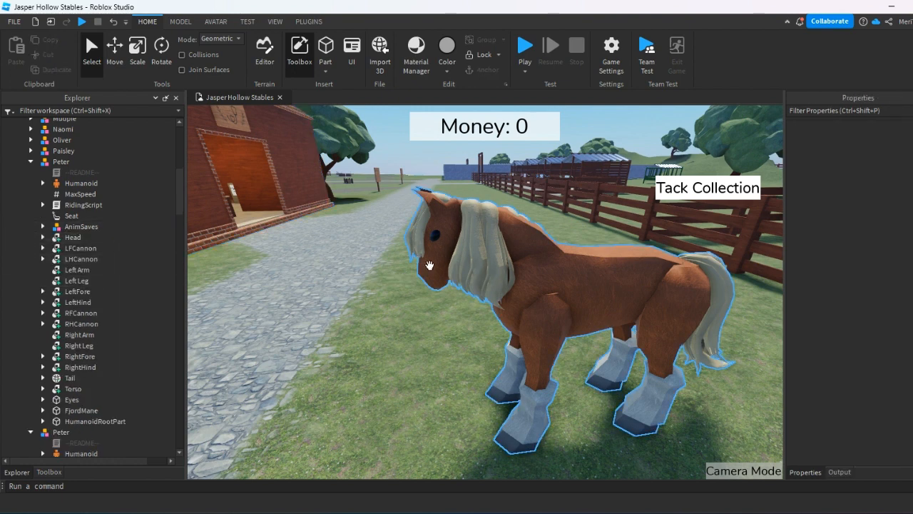
Undo the hair, bridle and saddle deletions and the move of the duplicated horse.
{"action": "key", "text": "ctrl+z"}
{"action": "key", "text": "ctrl+z"}
{"action": "key", "text": "ctrl+z"}
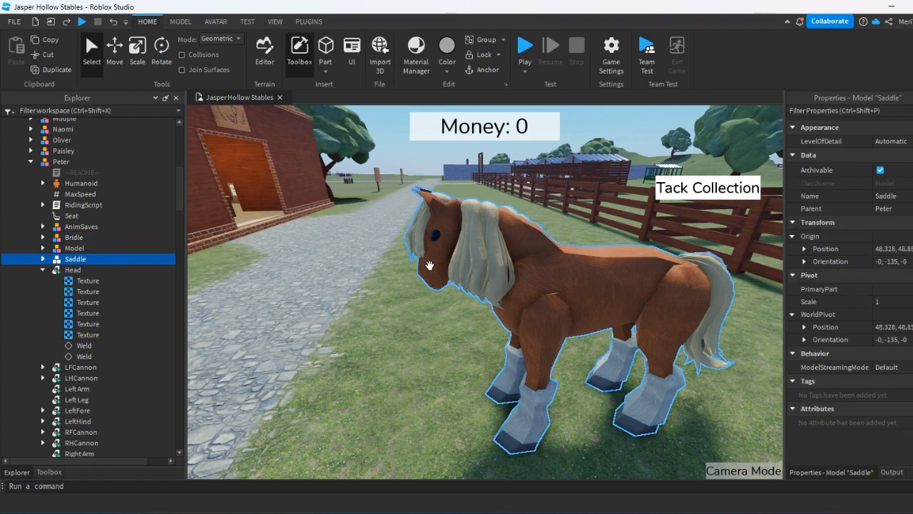
{"action": "key", "text": "ctrl+z"}
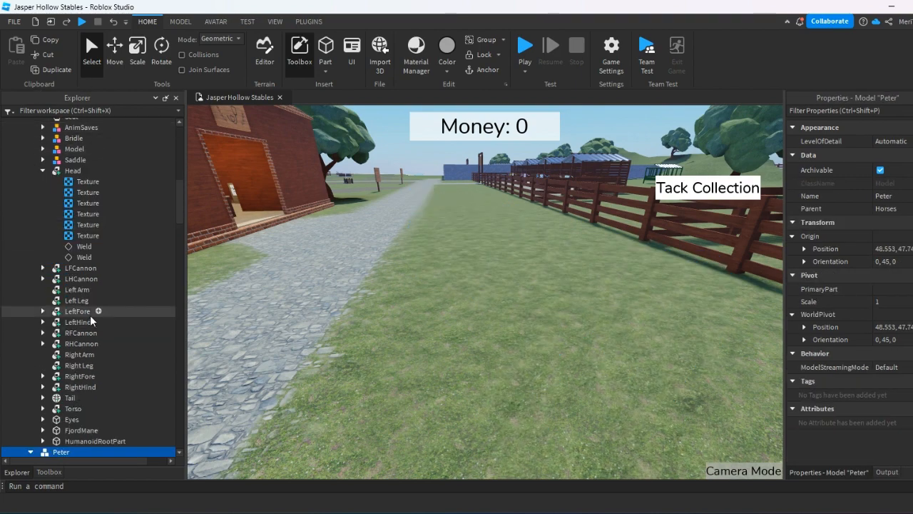
Collapse the first Peter model, then select the second Peter model and focus the view on it.
{"action": "scroll", "coordinate": [90, 315], "scroll_direction": "up", "scroll_amount": 4}
{"action": "left_click", "coordinate": [43, 292]}
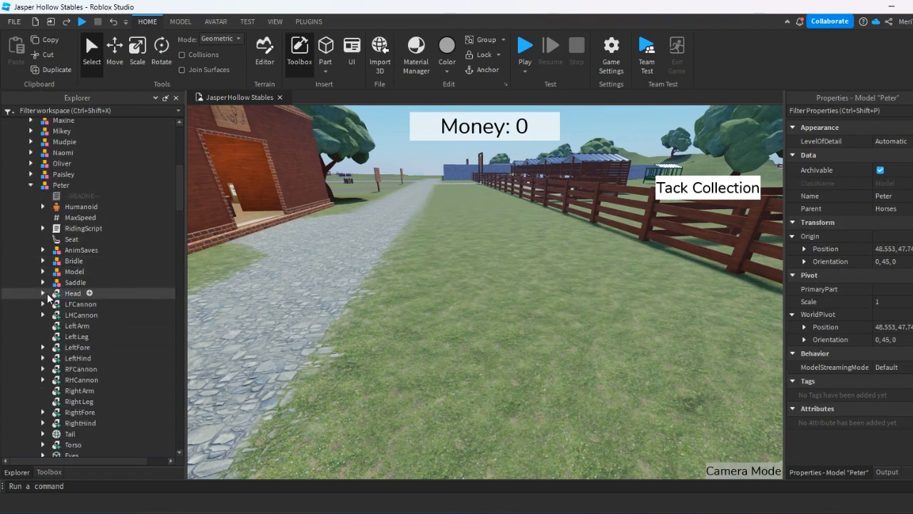
{"action": "left_click", "coordinate": [27, 185]}
{"action": "left_click", "coordinate": [30, 185]}
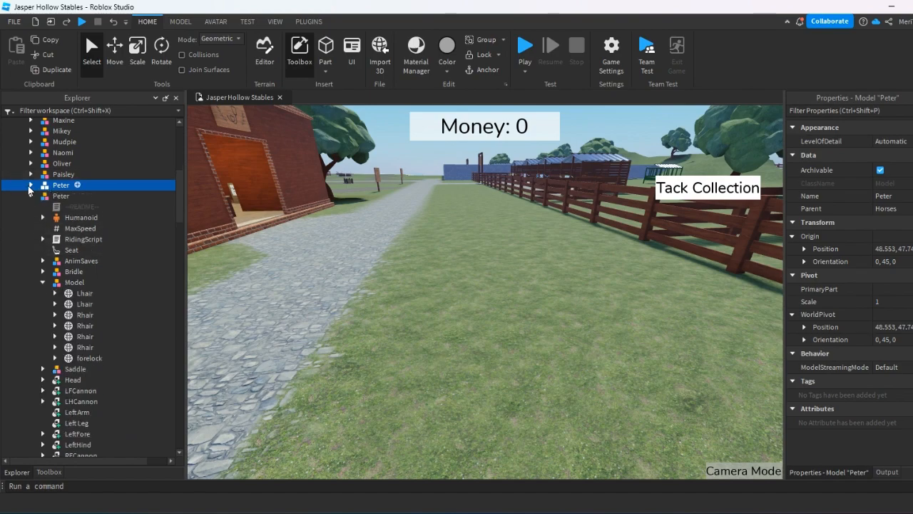
{"action": "left_click", "coordinate": [50, 195]}
{"action": "key", "text": "f"}
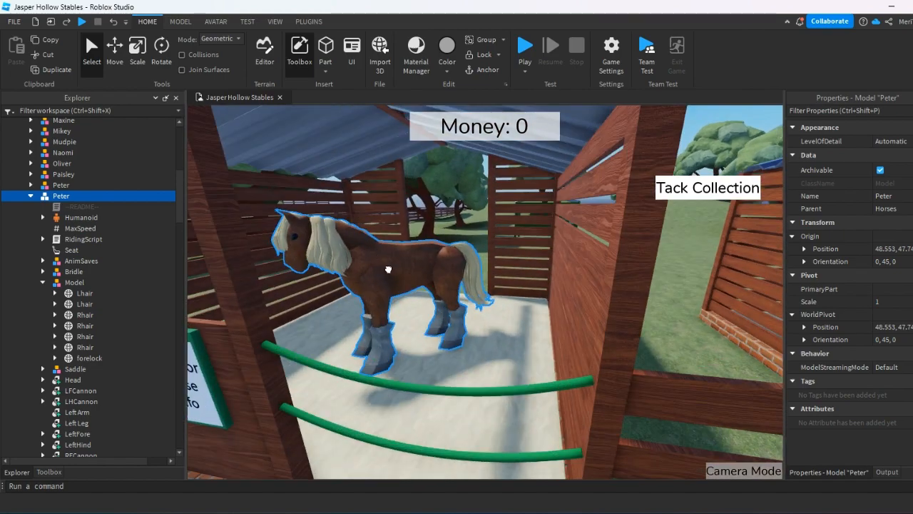
Move the duplicate Peter horse out of the stall onto the grass between the fence and the path.
{"action": "left_click_drag", "start_coordinate": [388, 269], "coordinate": [297, 311]}
{"action": "key", "text": "s"}
{"action": "key", "text": "a"}
{"action": "left_click", "coordinate": [393, 342]}
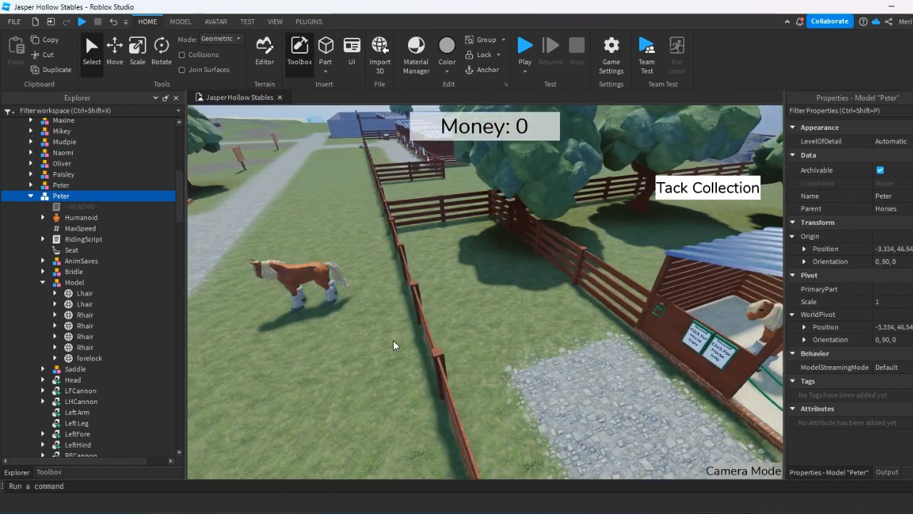
{"action": "right_click_drag", "start_coordinate": [393, 343], "coordinate": [365, 311]}
{"action": "left_click", "coordinate": [371, 314]}
{"action": "key", "text": "w"}
{"action": "right_click_drag", "start_coordinate": [379, 360], "coordinate": [306, 331]}
{"action": "key", "text": "w"}
{"action": "key", "text": "s"}
Delete the Model group containing the mane and forelock meshes from the duplicate Peter horse.
{"action": "left_click", "coordinate": [74, 282]}
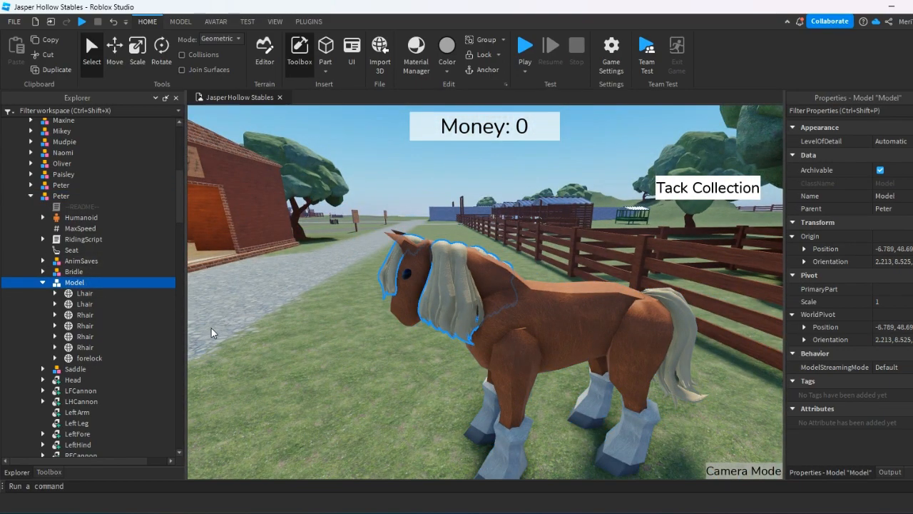
{"action": "key", "text": "Delete"}
Inspect the duplicate horse's head, neck, body and tail from the front, side and rear.
{"action": "key", "text": "a"}
{"action": "right_click_drag", "start_coordinate": [415, 303], "coordinate": [422, 320]}
{"action": "key", "text": "d"}
{"action": "right_click_drag", "start_coordinate": [486, 345], "coordinate": [508, 387]}
{"action": "key", "text": "a"}
{"action": "right_click", "coordinate": [510, 387]}
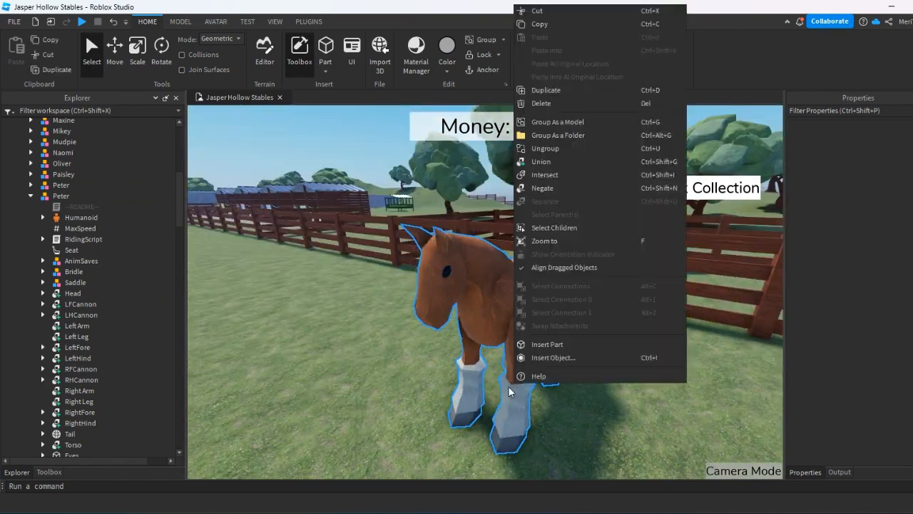
{"action": "left_click", "coordinate": [494, 389]}
{"action": "key", "text": "d"}
{"action": "right_click_drag", "start_coordinate": [393, 409], "coordinate": [394, 409]}
{"action": "right_click", "coordinate": [394, 409]}
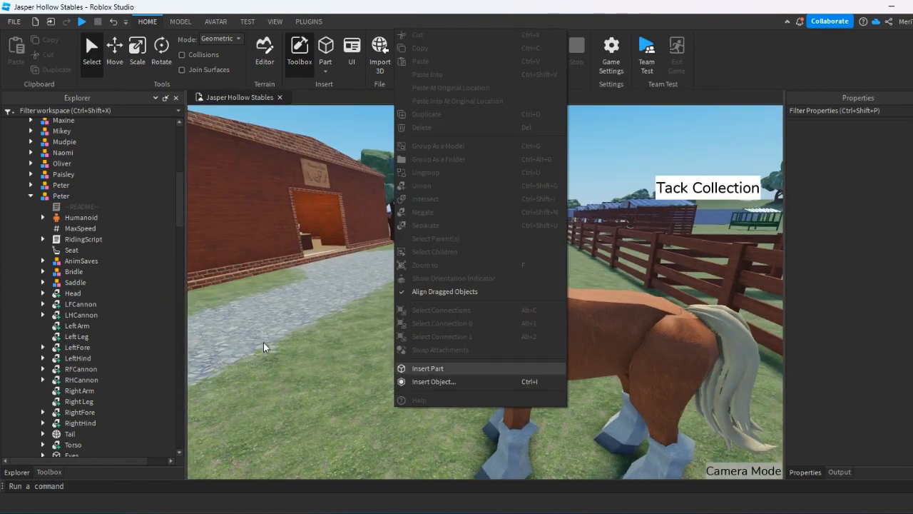
{"action": "left_click", "coordinate": [263, 343]}
{"action": "right_click_drag", "start_coordinate": [545, 454], "coordinate": [544, 454]}
{"action": "key", "text": "a"}
{"action": "key", "text": "w"}
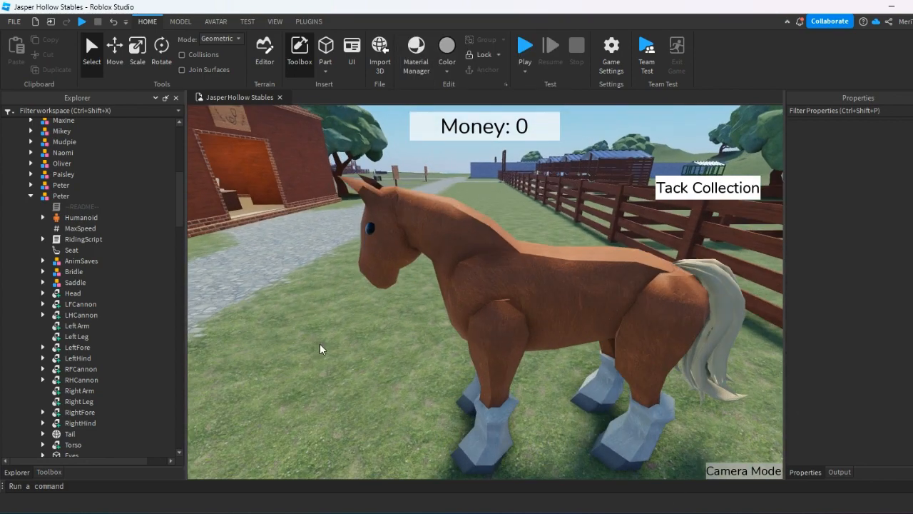
{"action": "right_click_drag", "start_coordinate": [319, 346], "coordinate": [317, 347]}
{"action": "key", "text": "a"}
{"action": "key", "text": "s"}
{"action": "key", "text": "w"}
{"action": "key", "text": "a"}
{"action": "key", "text": "d"}
{"action": "right_click_drag", "start_coordinate": [431, 281], "coordinate": [431, 281]}
{"action": "key", "text": "d"}
{"action": "right_click_drag", "start_coordinate": [491, 366], "coordinate": [491, 365]}
{"action": "key", "text": "s"}
{"action": "key", "text": "w"}
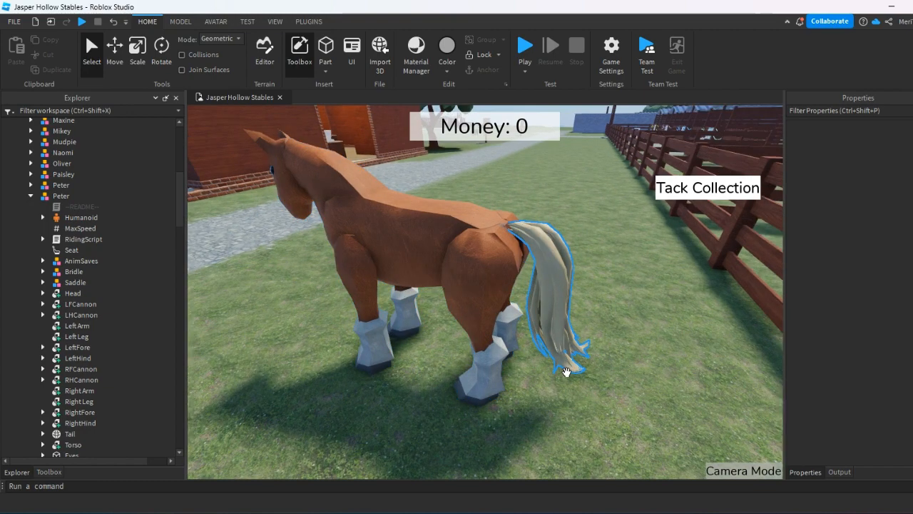
Delete the Tail mesh from the duplicate Peter horse.
{"action": "left_click", "coordinate": [566, 369], "text": "alt"}
{"action": "scroll", "coordinate": [115, 302], "scroll_direction": "down", "scroll_amount": 2}
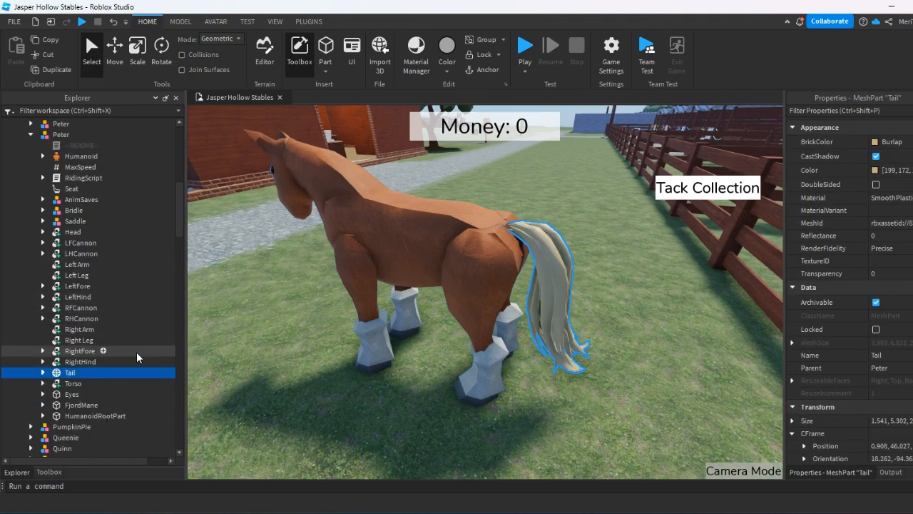
{"action": "key", "text": "Delete"}
{"action": "key", "text": "a"}
{"action": "right_click_drag", "start_coordinate": [447, 371], "coordinate": [447, 370]}
{"action": "key", "text": "s"}
{"action": "right_click", "coordinate": [445, 370]}
{"action": "key", "text": "Escape"}
Delete the duplicate Peter's README, Humanoid, MaxSpeed, RidingScript, Seat, AnimSaves, Bridle and Saddle items.
{"action": "left_click", "coordinate": [99, 209]}
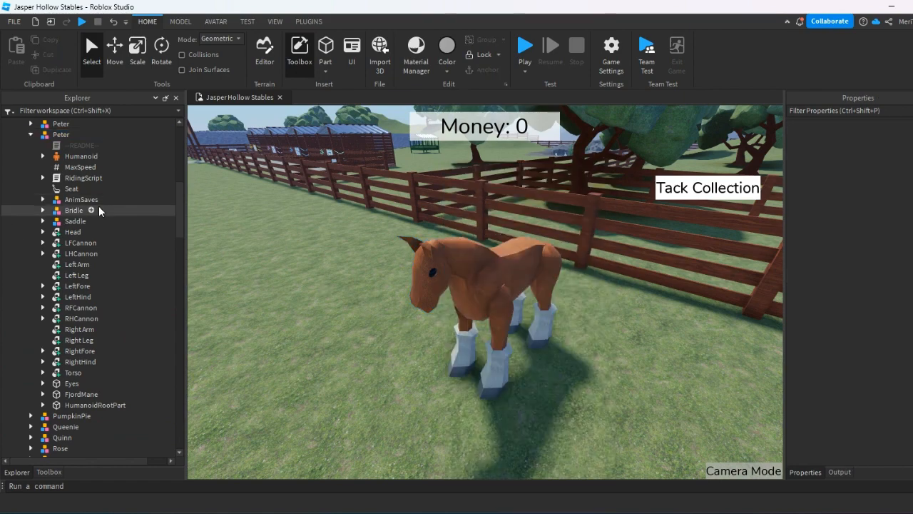
{"action": "left_click", "coordinate": [106, 221], "text": "ctrl"}
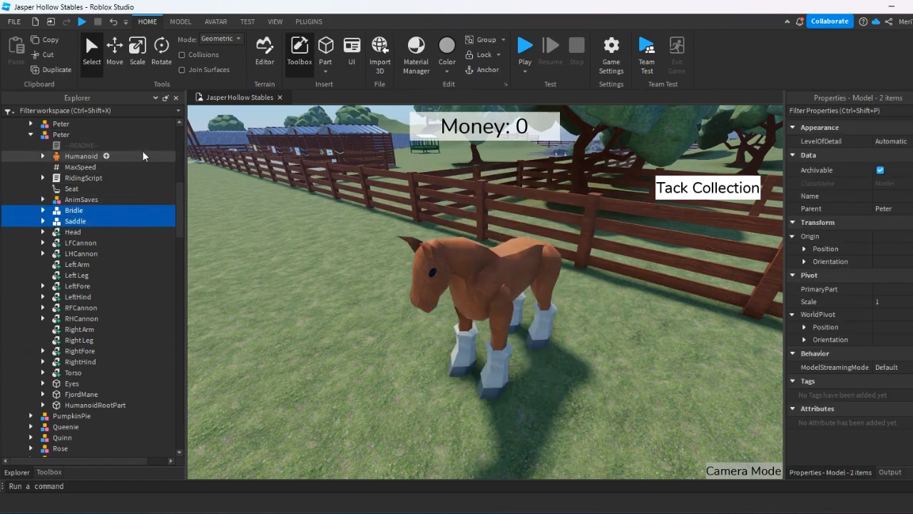
{"action": "left_click_drag", "start_coordinate": [142, 150], "coordinate": [83, 220]}
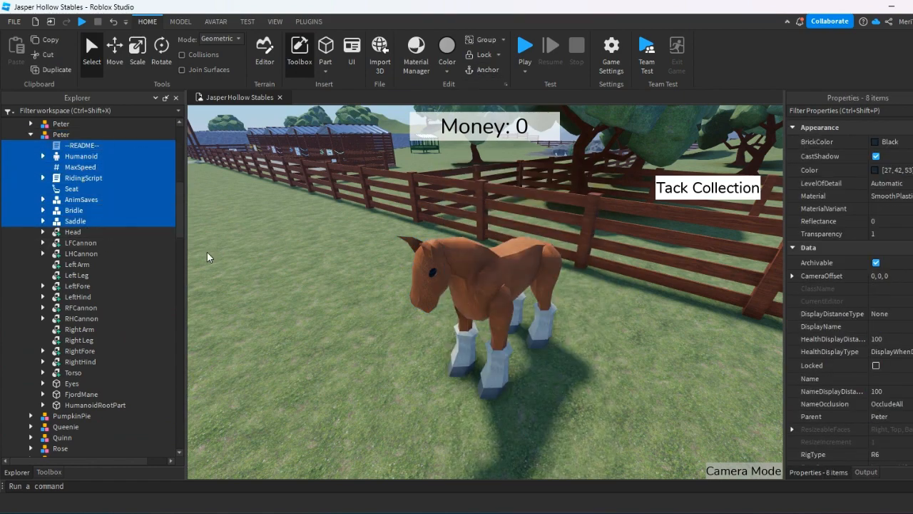
{"action": "key", "text": "Delete"}
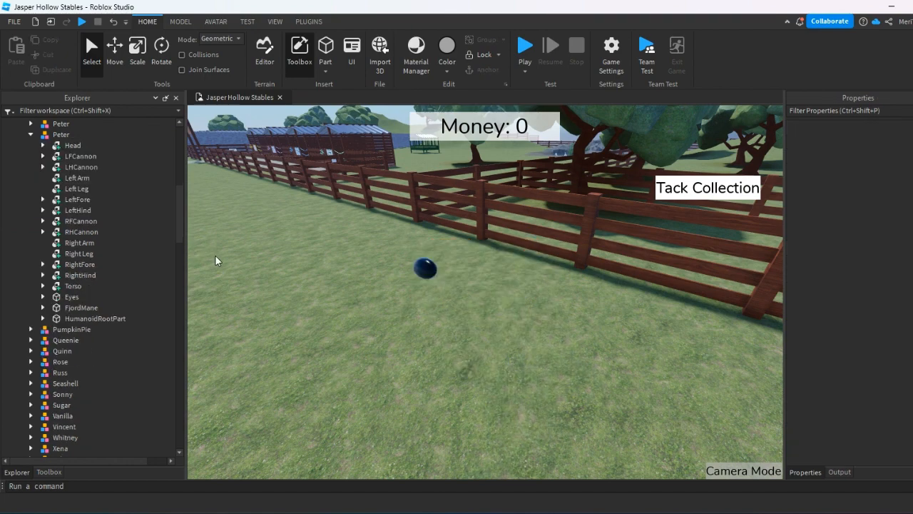
Delete the HumanoidRootPart and FjordMane parts from the duplicate Peter horse.
{"action": "left_click", "coordinate": [451, 368]}
{"action": "key", "text": "f"}
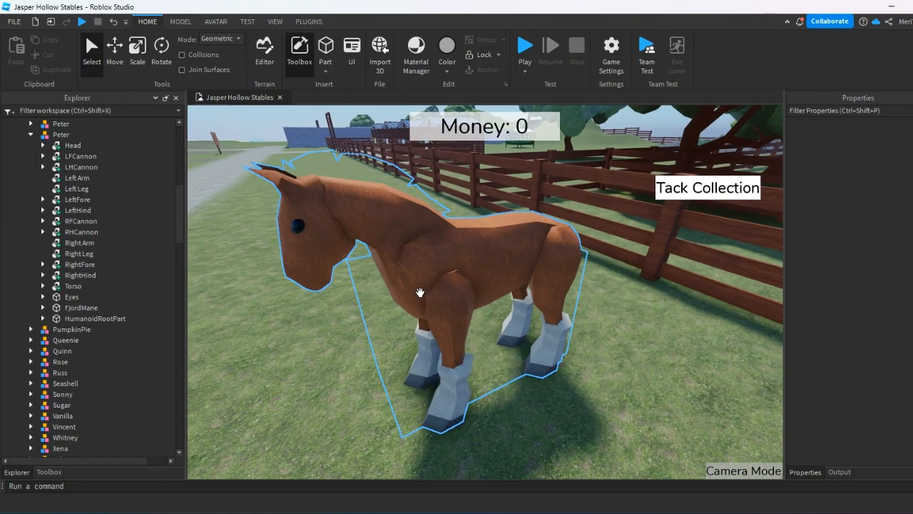
{"action": "left_click", "coordinate": [379, 313]}
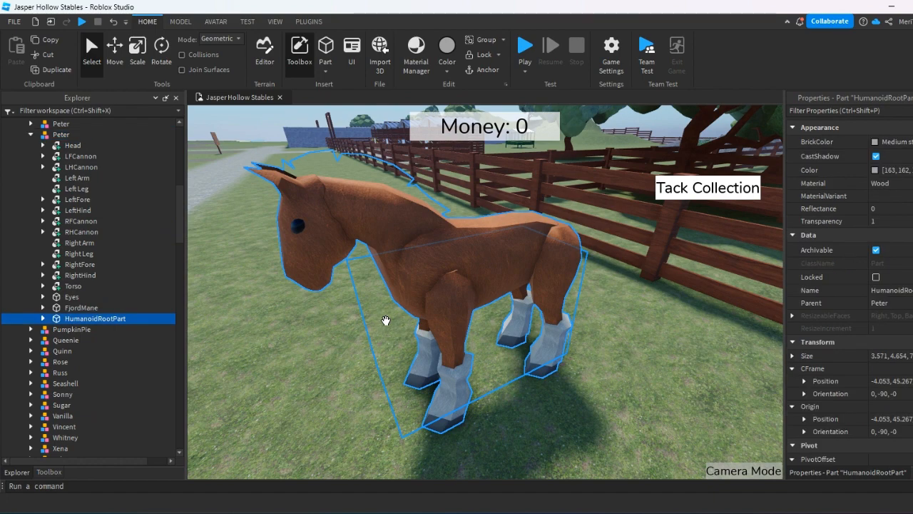
{"action": "key", "text": "Delete"}
{"action": "left_click", "coordinate": [380, 169]}
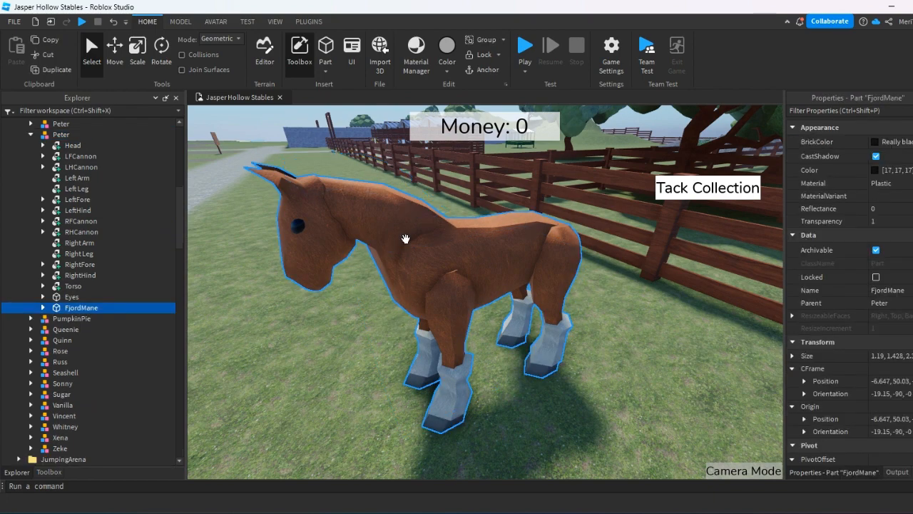
{"action": "key", "text": "Delete"}
Inspect the duplicate horse's bare body from the front and side for leftover parts and surface textures.
{"action": "scroll", "coordinate": [338, 306], "scroll_direction": "down", "scroll_amount": 3}
{"action": "mouse_move", "coordinate": [338, 306]}
{"action": "right_mouse_down"}
{"action": "mouse_move", "coordinate": [326, 296]}
{"action": "mouse_move", "coordinate": [339, 318]}
{"action": "right_mouse_up"}
{"action": "left_click_drag", "start_coordinate": [520, 313], "coordinate": [475, 402]}
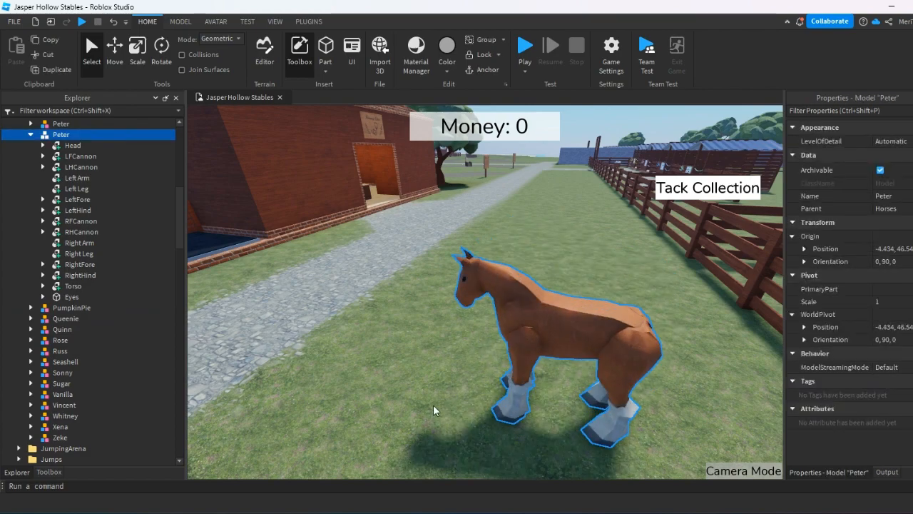
{"action": "left_click", "coordinate": [433, 406]}
{"action": "scroll", "coordinate": [434, 406], "scroll_direction": "up", "scroll_amount": 2}
{"action": "right_click_drag", "start_coordinate": [434, 406], "coordinate": [465, 309]}
{"action": "left_click_drag", "start_coordinate": [465, 309], "coordinate": [449, 412]}
{"action": "right_click_drag", "start_coordinate": [505, 319], "coordinate": [505, 318]}
{"action": "right_click", "coordinate": [505, 318]}
{"action": "left_click", "coordinate": [366, 300]}
{"action": "key", "text": "d"}
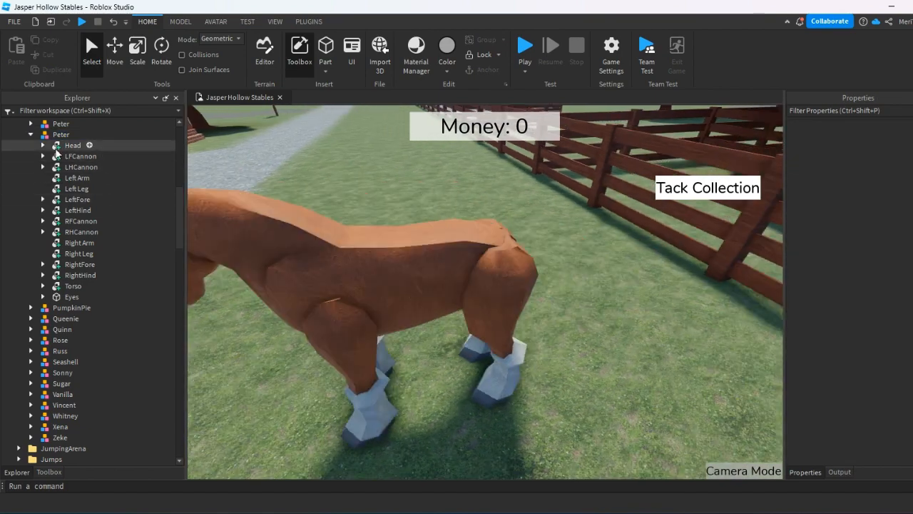
Delete all texture, weld and joint children of the duplicate Peter's body unions from Head through Torso.
{"action": "scroll", "coordinate": [128, 171], "scroll_direction": "down", "scroll_amount": 20}
{"action": "scroll", "coordinate": [42, 227], "scroll_direction": "down", "scroll_amount": 6}
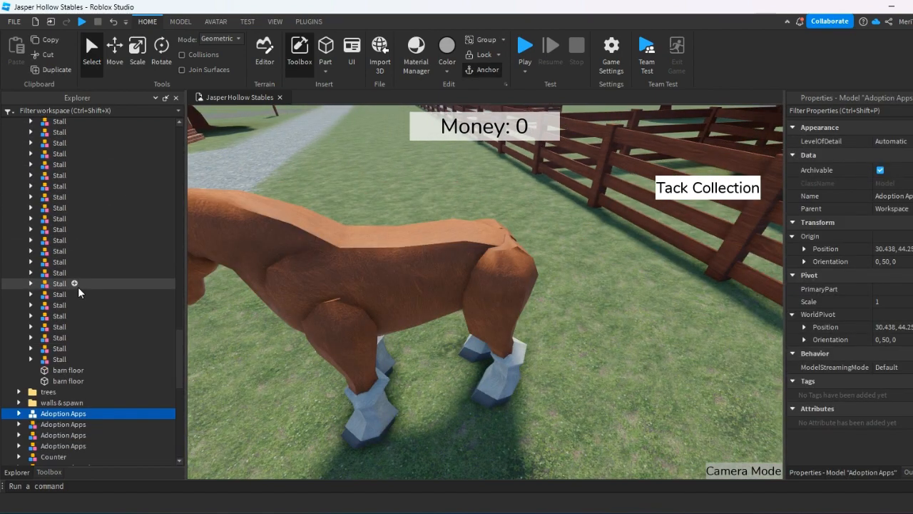
{"action": "scroll", "coordinate": [78, 294], "scroll_direction": "up", "scroll_amount": 1}
{"action": "left_click", "coordinate": [323, 302]}
{"action": "right_click_drag", "start_coordinate": [432, 330], "coordinate": [433, 330]}
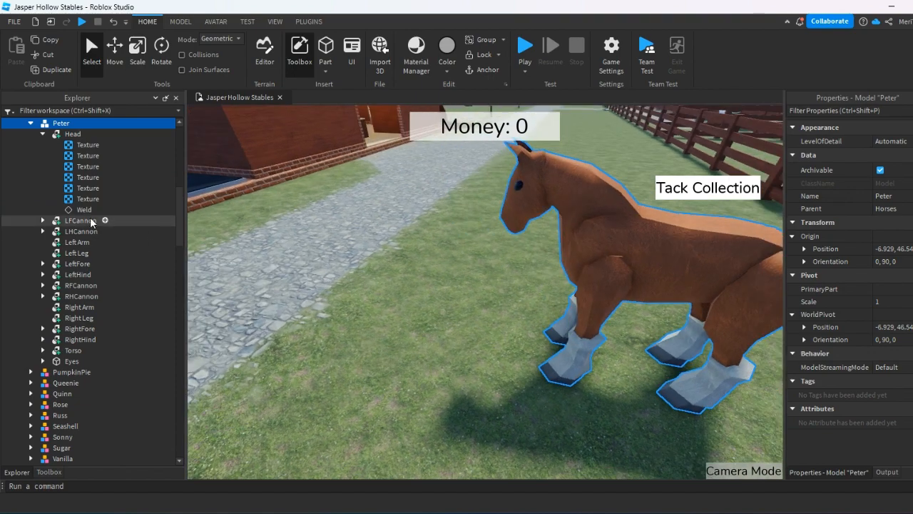
{"action": "scroll", "coordinate": [89, 218], "scroll_direction": "up", "scroll_amount": 2}
{"action": "left_click", "coordinate": [72, 196]}
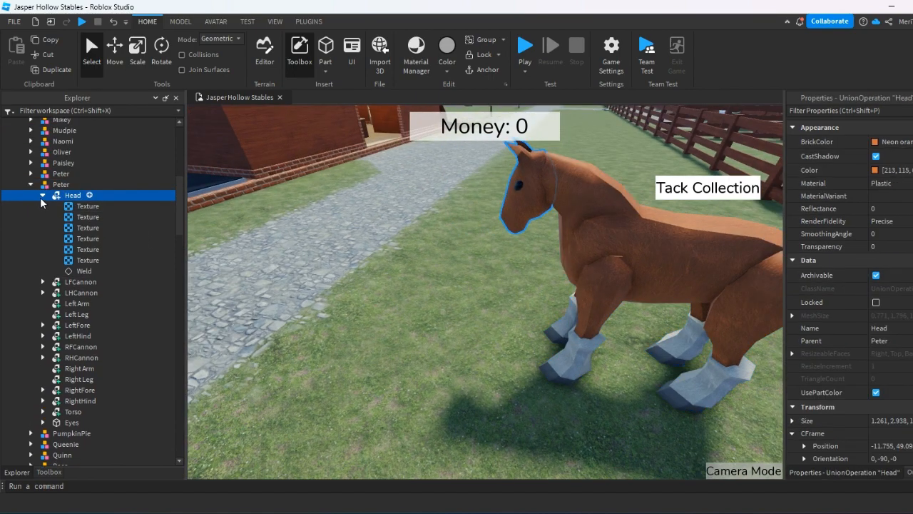
{"action": "left_click", "coordinate": [42, 195]}
{"action": "left_click", "coordinate": [121, 205], "text": "ctrl"}
{"action": "left_click_drag", "start_coordinate": [121, 206], "coordinate": [68, 337]}
{"action": "right_click", "coordinate": [68, 337]}
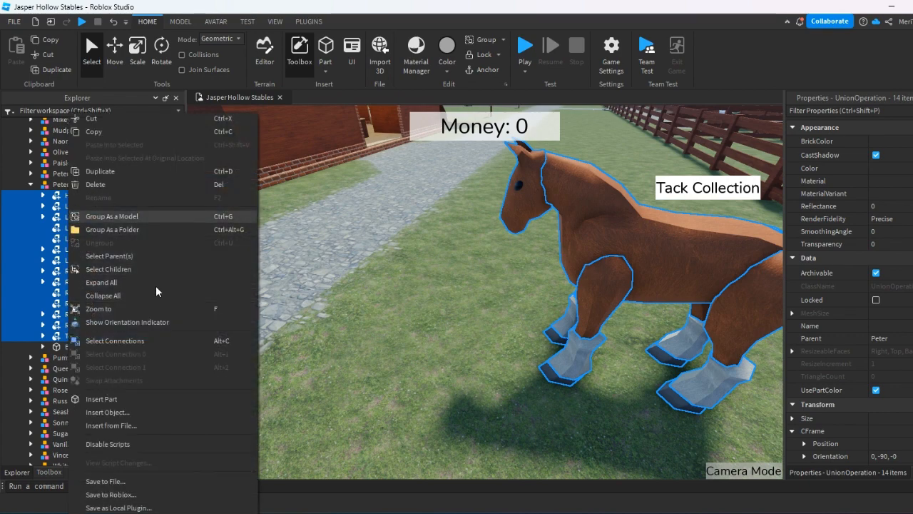
{"action": "left_click", "coordinate": [107, 269]}
{"action": "key", "text": "Delete"}
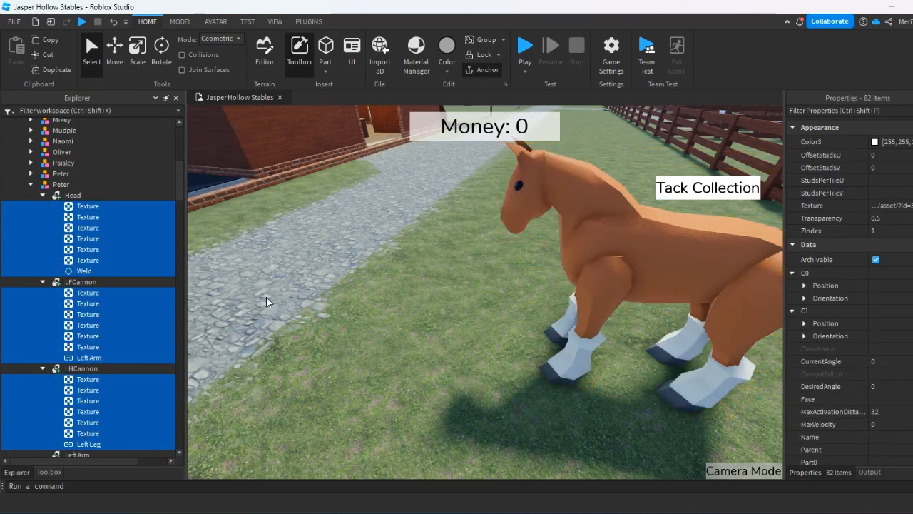
Set the duplicate Peter model's origin position to 0, 0, 0.
{"action": "right_click_drag", "start_coordinate": [455, 361], "coordinate": [473, 326]}
{"action": "left_click_drag", "start_coordinate": [473, 326], "coordinate": [423, 334]}
{"action": "scroll", "coordinate": [422, 334], "scroll_direction": "down", "scroll_amount": 10}
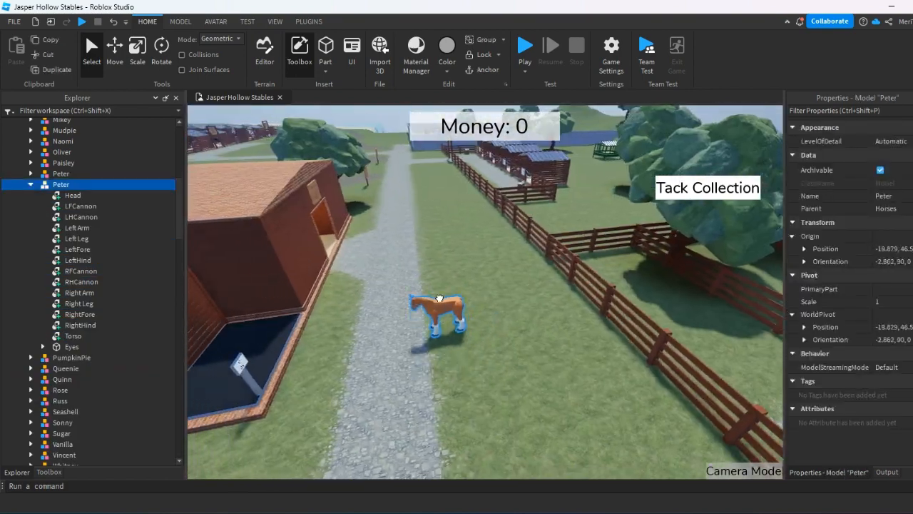
{"action": "left_click_drag", "start_coordinate": [440, 298], "coordinate": [465, 280]}
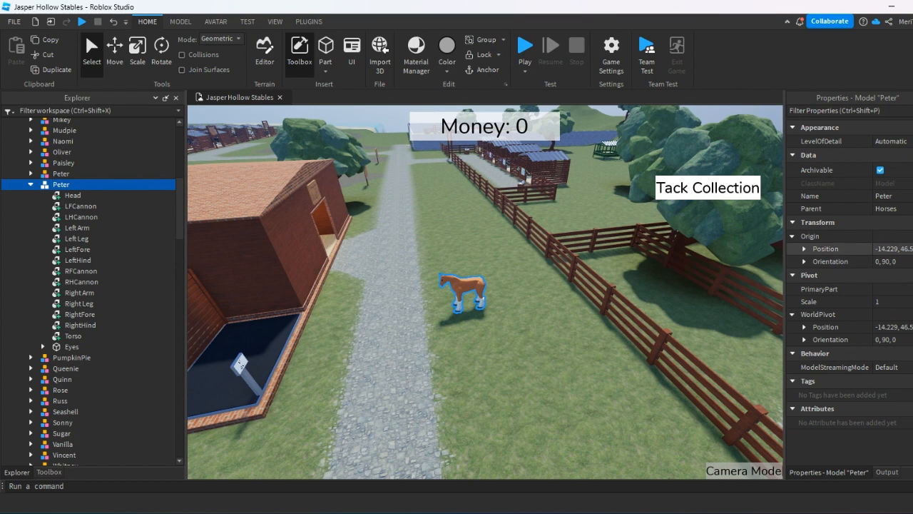
{"action": "left_click", "coordinate": [892, 248]}
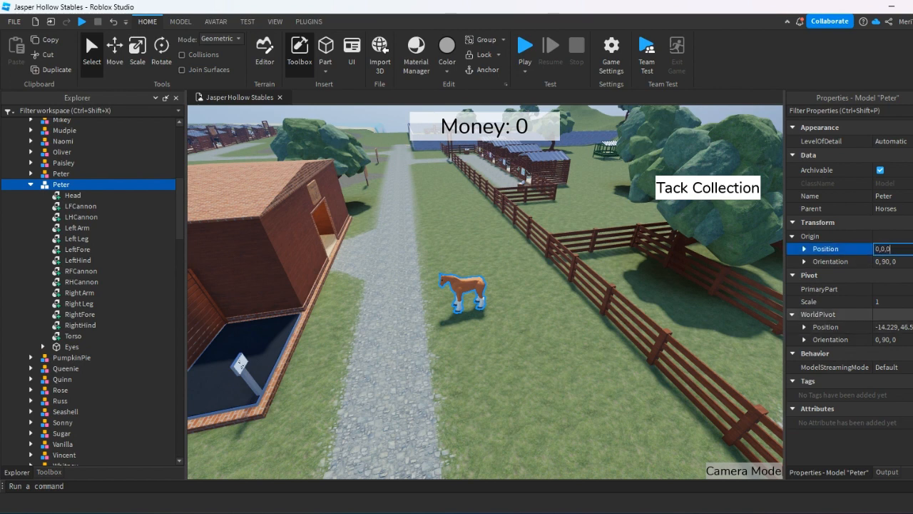
{"action": "key", "text": "Return"}
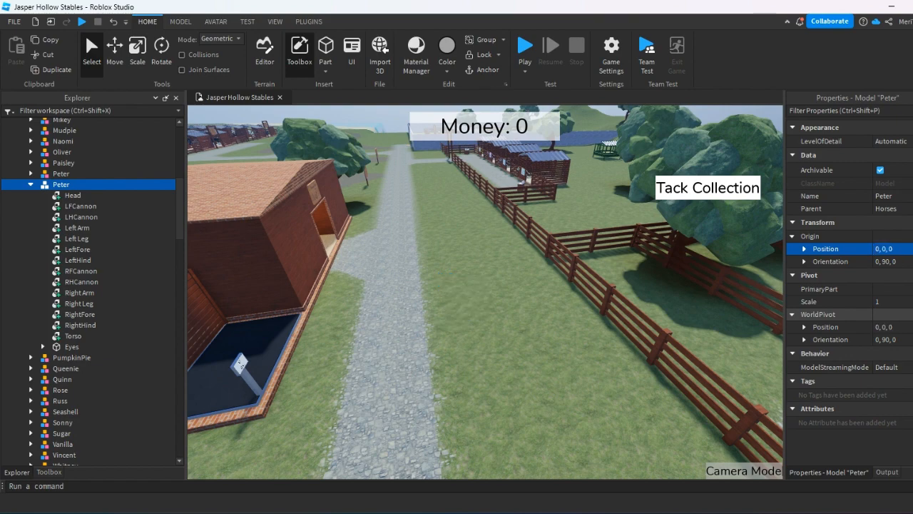
Locate the duplicate Peter model at the world origin.
{"action": "key", "text": "f"}
{"action": "right_click_drag", "start_coordinate": [548, 275], "coordinate": [549, 277]}
{"action": "left_click", "coordinate": [338, 335]}
{"action": "right_click_drag", "start_coordinate": [339, 336], "coordinate": [532, 261]}
{"action": "key", "text": "w"}
{"action": "left_click", "coordinate": [56, 186]}
{"action": "key", "text": "f"}
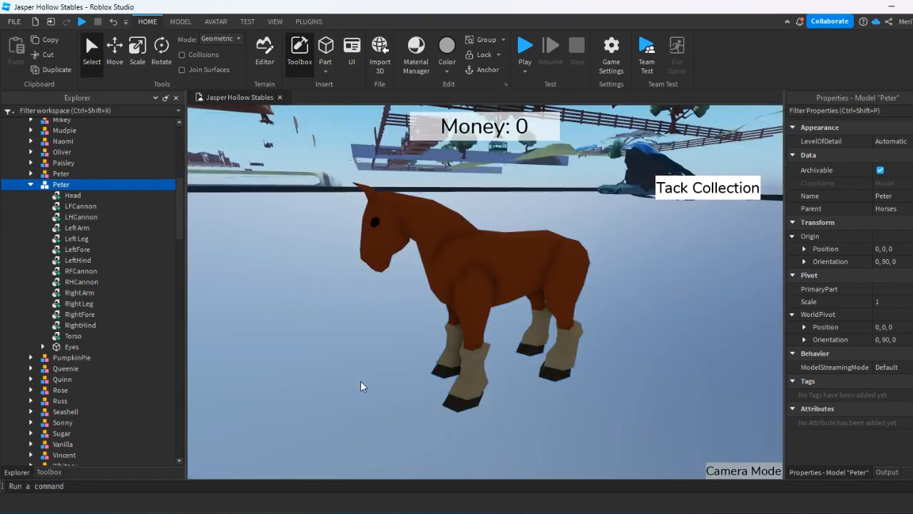
Examine the untextured horse at the origin from its side and front.
{"action": "left_click", "coordinate": [360, 386]}
{"action": "scroll", "coordinate": [366, 369], "scroll_direction": "down", "scroll_amount": 2}
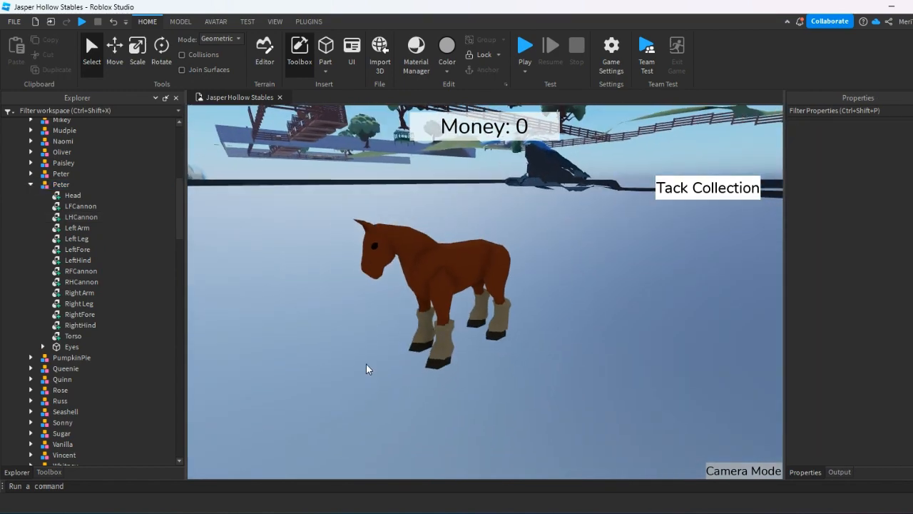
{"action": "right_click_drag", "start_coordinate": [365, 367], "coordinate": [440, 361]}
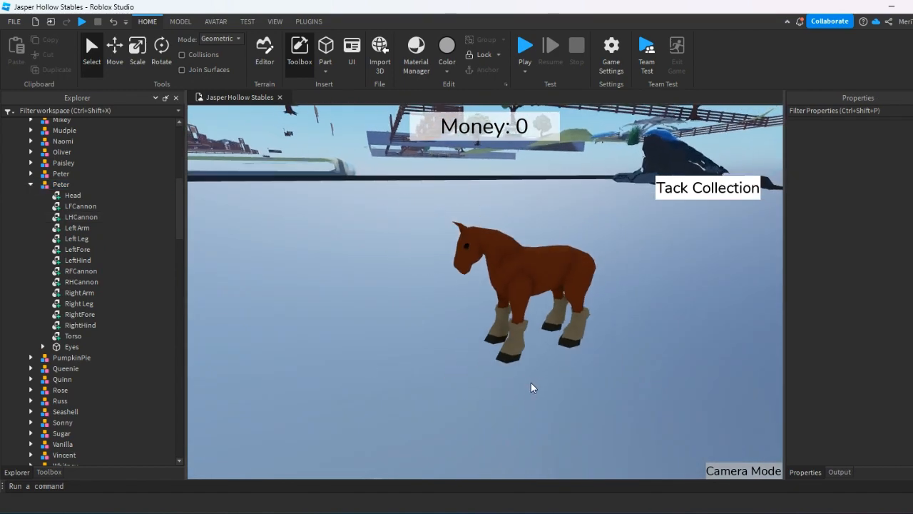
{"action": "key", "text": "a"}
{"action": "right_click_drag", "start_coordinate": [531, 387], "coordinate": [524, 383]}
{"action": "key", "text": "d"}
{"action": "key", "text": "w"}
{"action": "key", "text": "a"}
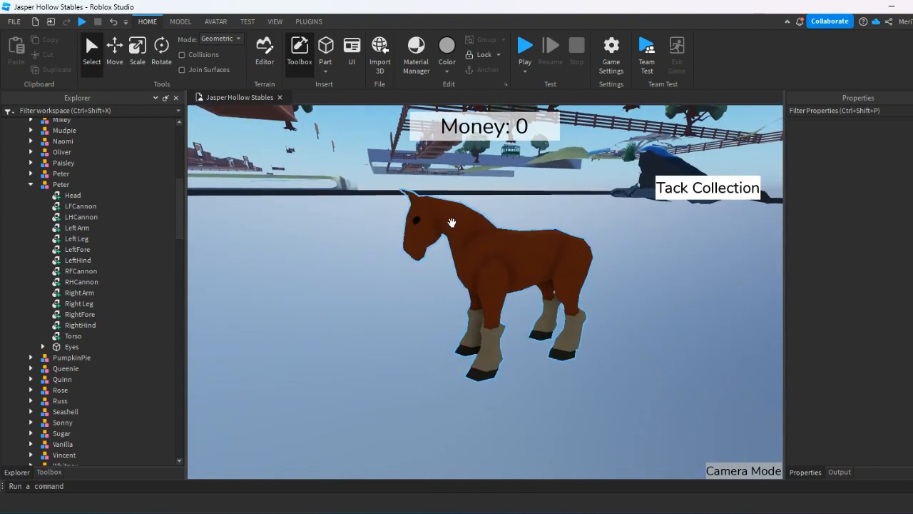
{"action": "scroll", "coordinate": [464, 338], "scroll_direction": "up", "scroll_amount": 3}
{"action": "right_click_drag", "start_coordinate": [465, 338], "coordinate": [447, 328]}
{"action": "scroll", "coordinate": [450, 329], "scroll_direction": "down", "scroll_amount": 4}
{"action": "scroll", "coordinate": [409, 344], "scroll_direction": "up", "scroll_amount": 2}
{"action": "key", "text": "a"}
{"action": "key", "text": "d"}
{"action": "key", "text": "a"}
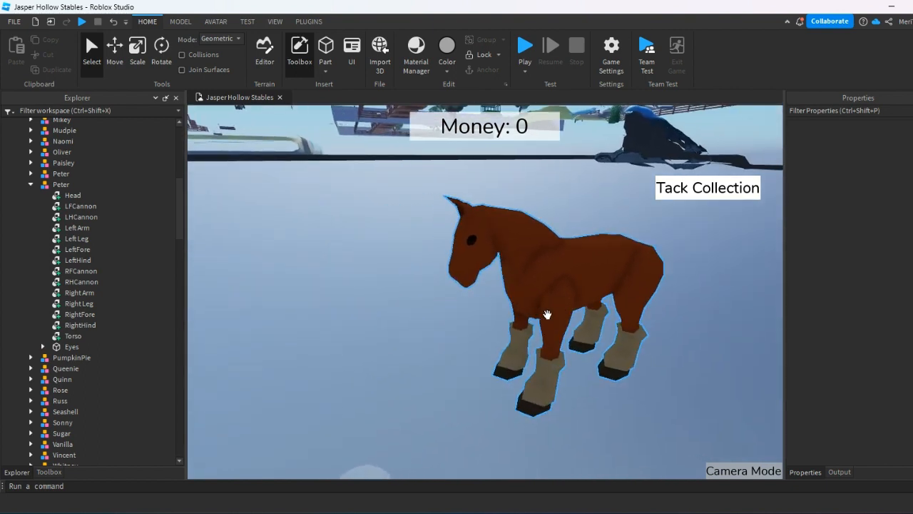
{"action": "right_click_drag", "start_coordinate": [547, 314], "coordinate": [548, 314]}
{"action": "left_click", "coordinate": [379, 229]}
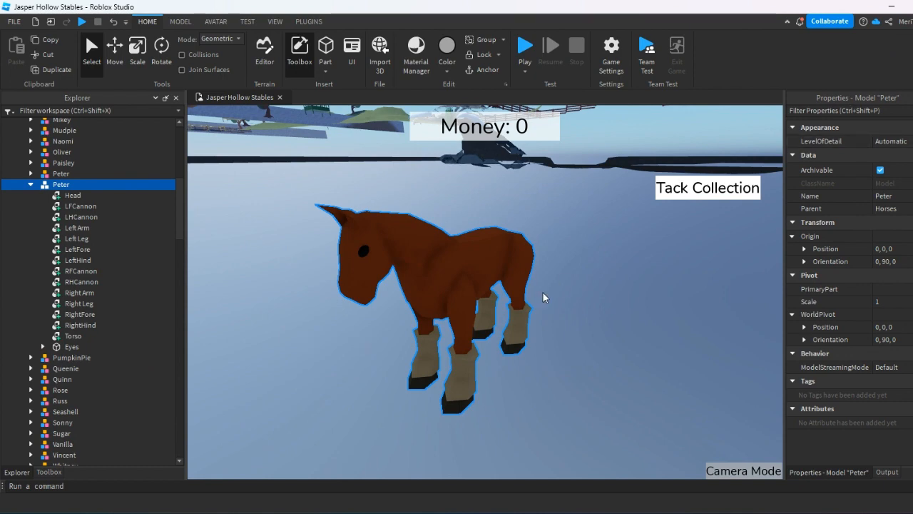
Show the ground grid beneath the horse in the 3D view.
{"action": "right_click_drag", "start_coordinate": [543, 293], "coordinate": [534, 265]}
{"action": "left_click", "coordinate": [180, 21]}
{"action": "left_click", "coordinate": [247, 22]}
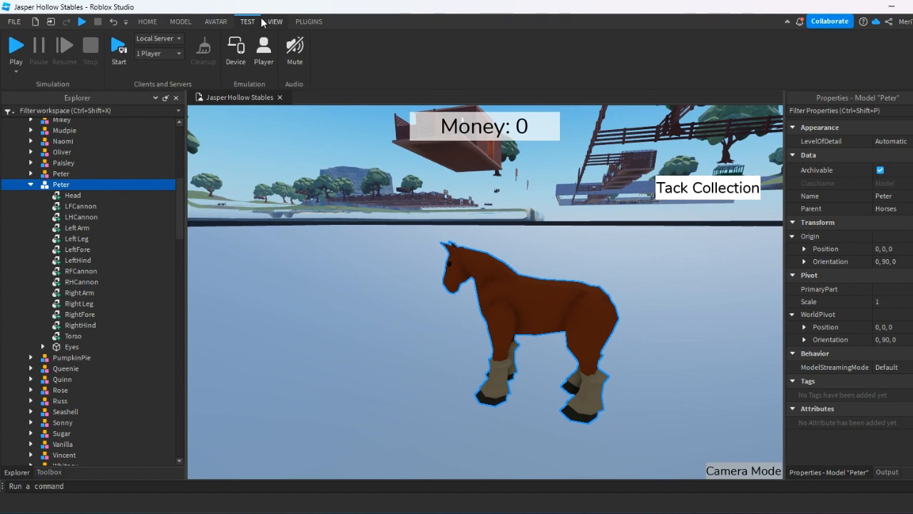
{"action": "left_click", "coordinate": [221, 23]}
{"action": "left_click", "coordinate": [246, 21]}
{"action": "left_click", "coordinate": [216, 22]}
{"action": "left_click", "coordinate": [275, 22]}
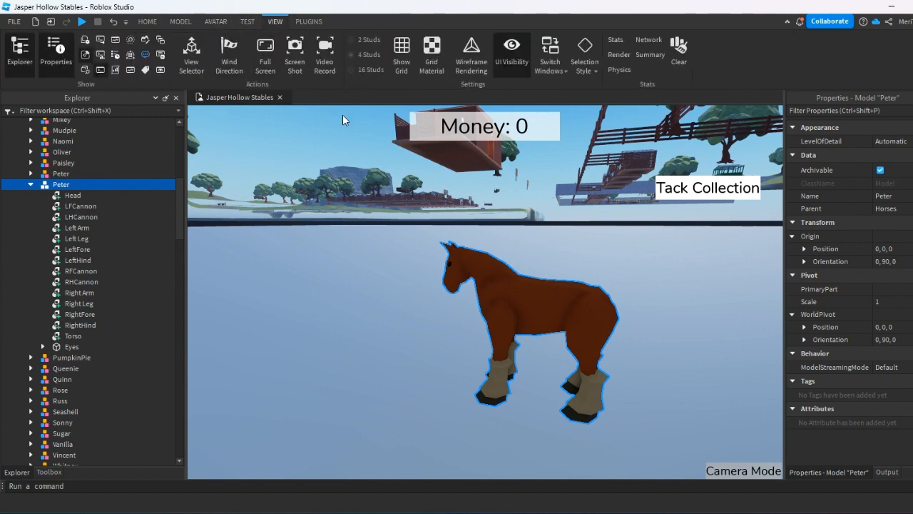
{"action": "left_click", "coordinate": [400, 51]}
Raise the Peter model vertically with the Move tool to a Y position of 4.6.
{"action": "right_click_drag", "start_coordinate": [419, 266], "coordinate": [446, 320]}
{"action": "left_click", "coordinate": [515, 345]}
{"action": "left_click", "coordinate": [417, 252]}
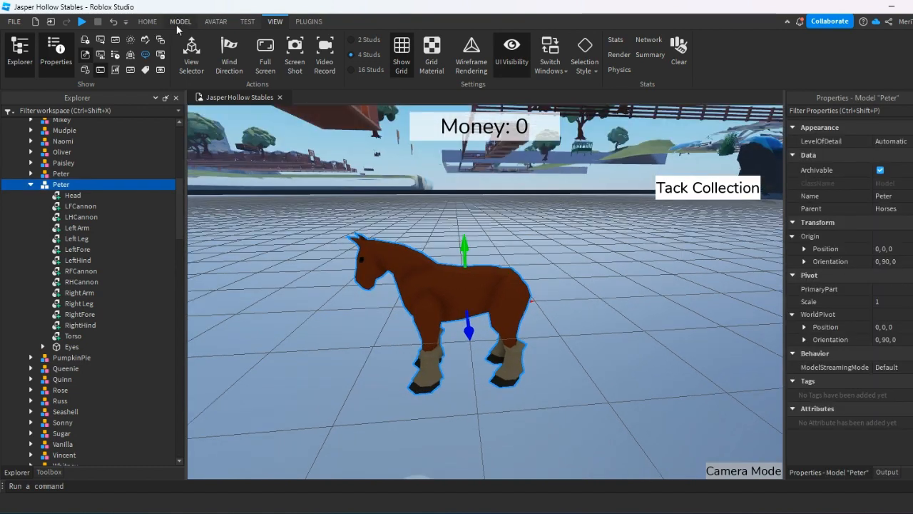
{"action": "left_click", "coordinate": [156, 22]}
{"action": "left_click", "coordinate": [110, 54]}
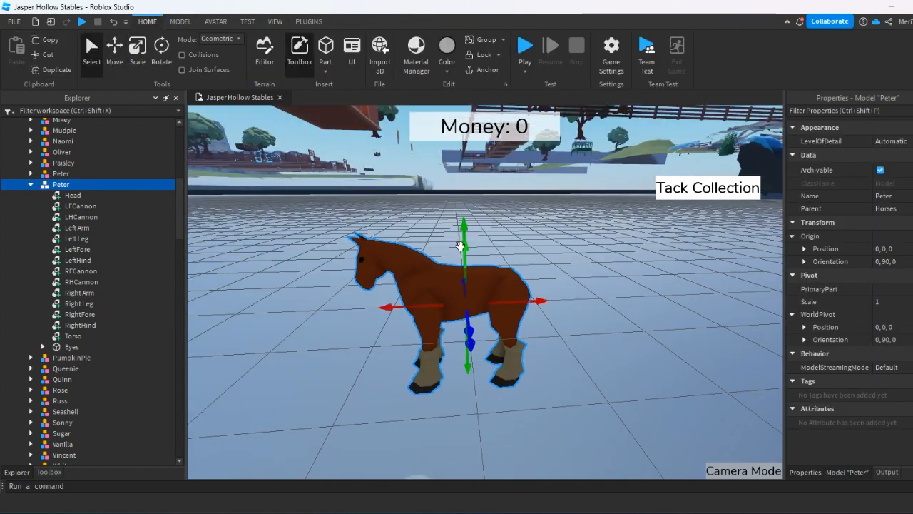
{"action": "scroll", "coordinate": [468, 246], "scroll_direction": "up", "scroll_amount": 2}
{"action": "left_click_drag", "start_coordinate": [475, 256], "coordinate": [480, 213]}
Lower the Peter model to a Y position of 4.4 to bring its hooves down to the grid.
{"action": "right_click_drag", "start_coordinate": [505, 281], "coordinate": [511, 293]}
{"action": "scroll", "coordinate": [510, 291], "scroll_direction": "up", "scroll_amount": 8}
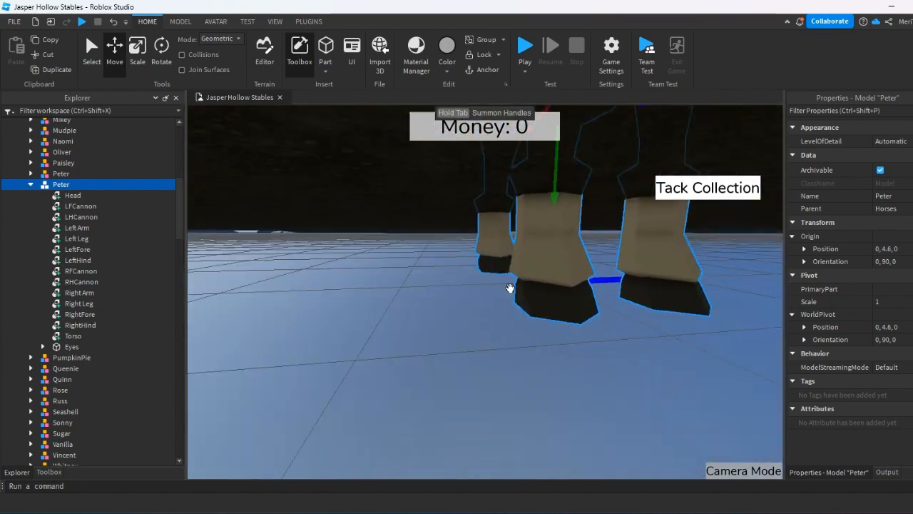
{"action": "scroll", "coordinate": [510, 289], "scroll_direction": "down", "scroll_amount": 4}
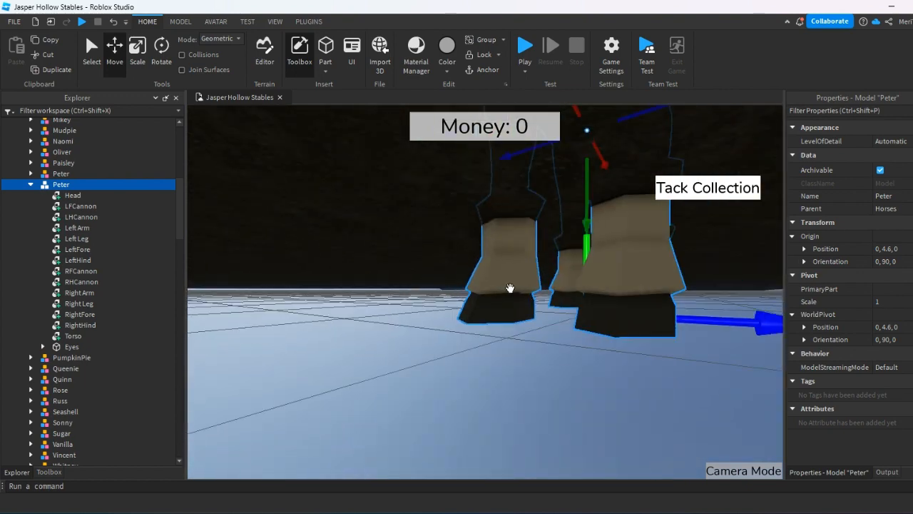
{"action": "scroll", "coordinate": [510, 286], "scroll_direction": "up", "scroll_amount": 3}
{"action": "right_click_drag", "start_coordinate": [598, 333], "coordinate": [608, 324]}
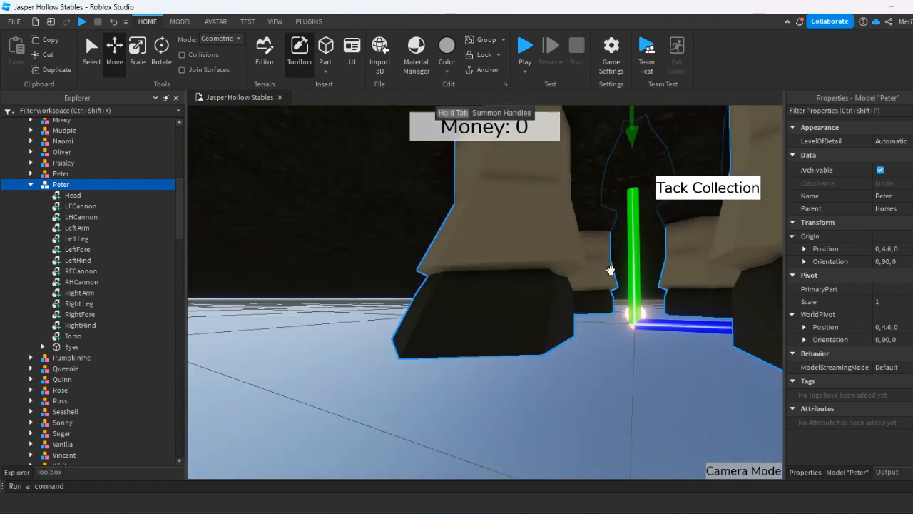
{"action": "scroll", "coordinate": [609, 267], "scroll_direction": "down", "scroll_amount": 4}
{"action": "right_click_drag", "start_coordinate": [609, 267], "coordinate": [396, 278]}
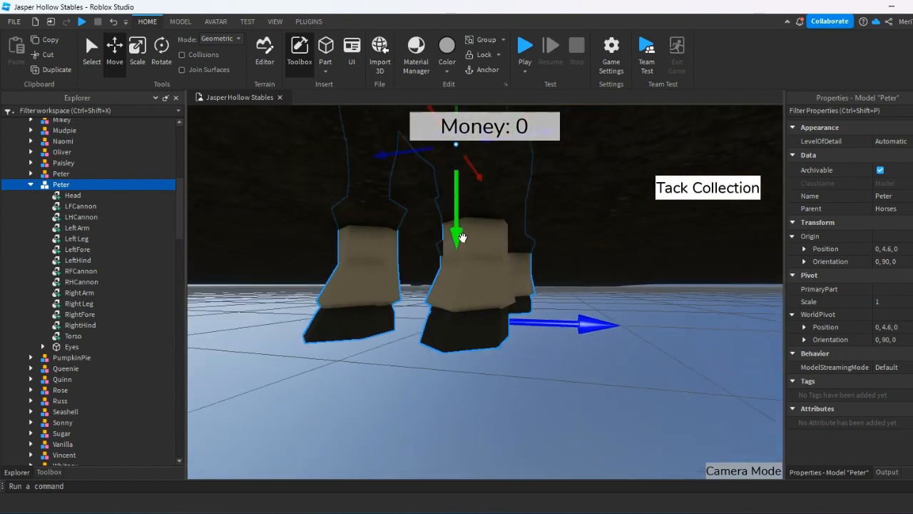
{"action": "mouse_move", "coordinate": [457, 226]}
{"action": "left_mouse_down"}
{"action": "mouse_move", "coordinate": [455, 236]}
{"action": "mouse_move", "coordinate": [456, 221]}
{"action": "left_mouse_up"}
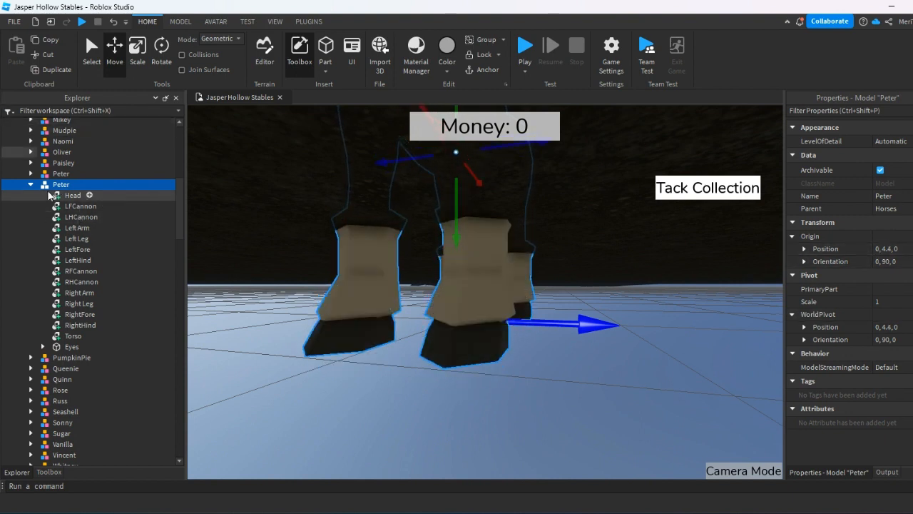
Check from several sides how the horse's hooves meet the grid and how its body sits around the origin axes.
{"action": "right_click_drag", "start_coordinate": [478, 252], "coordinate": [421, 261]}
{"action": "left_click", "coordinate": [520, 334]}
{"action": "key", "text": "w"}
{"action": "key", "text": "d"}
{"action": "right_click", "coordinate": [489, 336]}
{"action": "left_click", "coordinate": [407, 329]}
{"action": "key", "text": "w"}
{"action": "key", "text": "s"}
{"action": "key", "text": "d"}
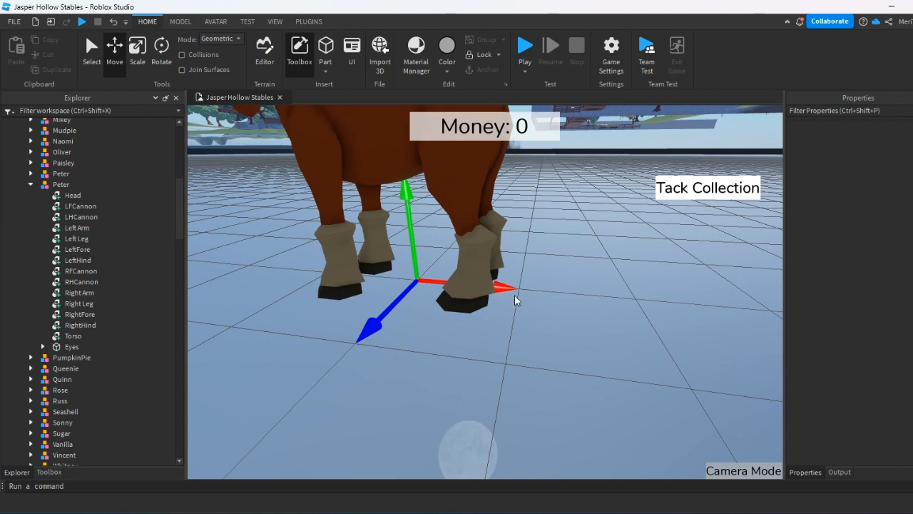
{"action": "right_click_drag", "start_coordinate": [471, 318], "coordinate": [468, 312]}
{"action": "key", "text": "a"}
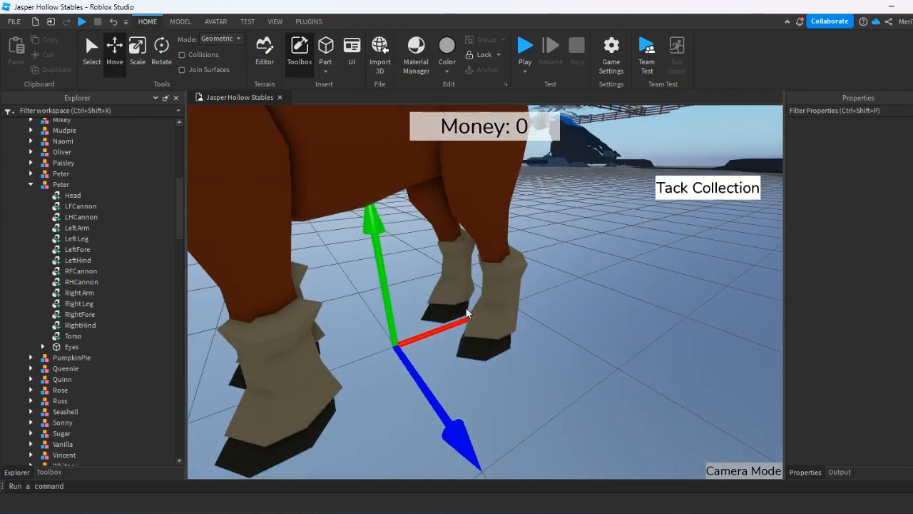
{"action": "key", "text": "s"}
{"action": "right_click_drag", "start_coordinate": [668, 321], "coordinate": [469, 358]}
{"action": "right_click_drag", "start_coordinate": [390, 339], "coordinate": [397, 300]}
{"action": "key", "text": "a"}
{"action": "key", "text": "w"}
{"action": "left_click", "coordinate": [392, 314]}
{"action": "right_click_drag", "start_coordinate": [359, 371], "coordinate": [330, 391]}
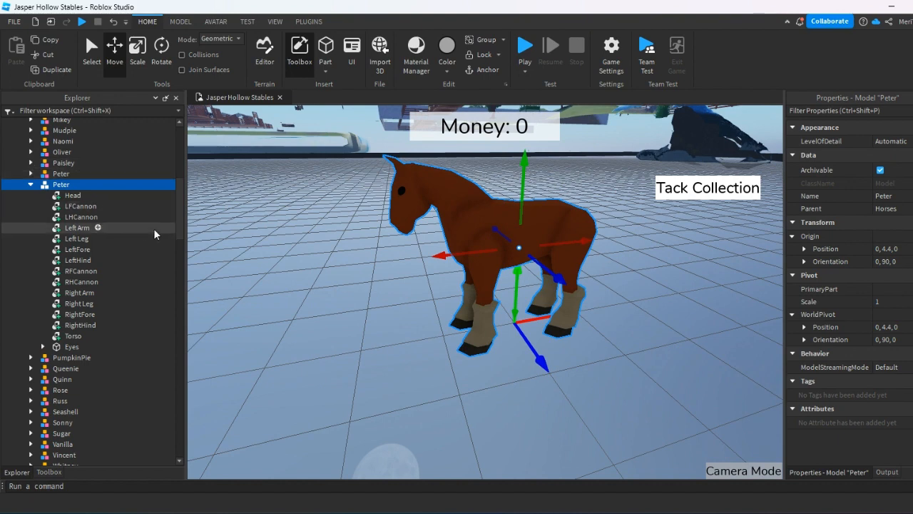
{"action": "left_click", "coordinate": [75, 336]}
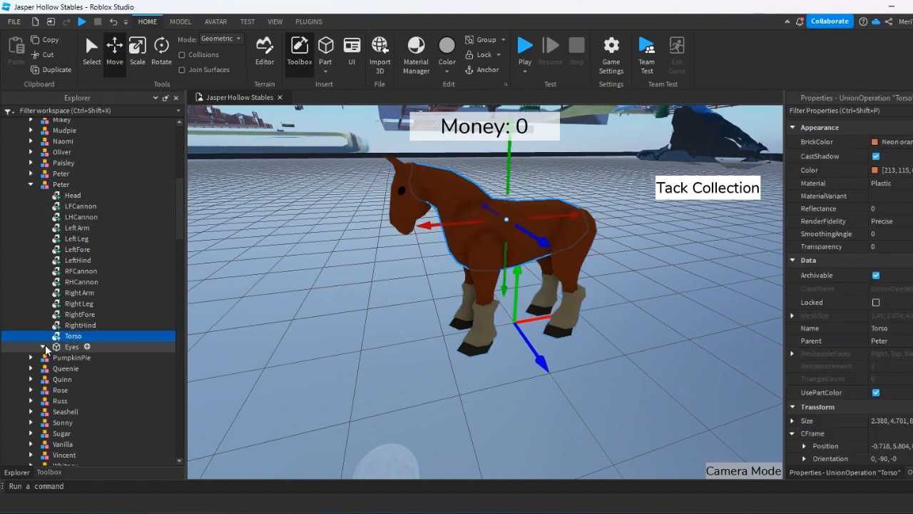
{"action": "left_click", "coordinate": [42, 346]}
{"action": "left_click", "coordinate": [45, 349]}
{"action": "left_click", "coordinate": [43, 347]}
{"action": "left_click_drag", "start_coordinate": [145, 191], "coordinate": [84, 340]}
Export the bare Peter model to the Downloads folder as an Object Model (.obj) file named hors.
{"action": "left_click", "coordinate": [60, 184]}
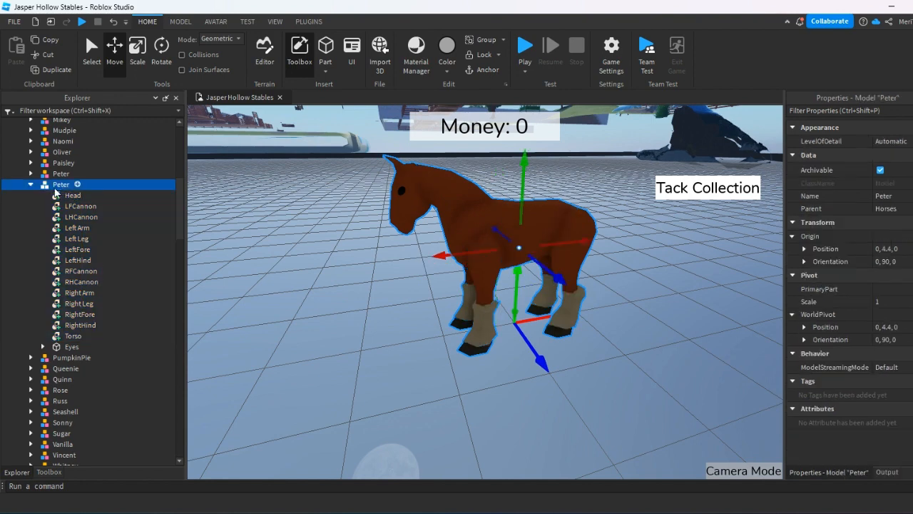
{"action": "right_click", "coordinate": [61, 184]}
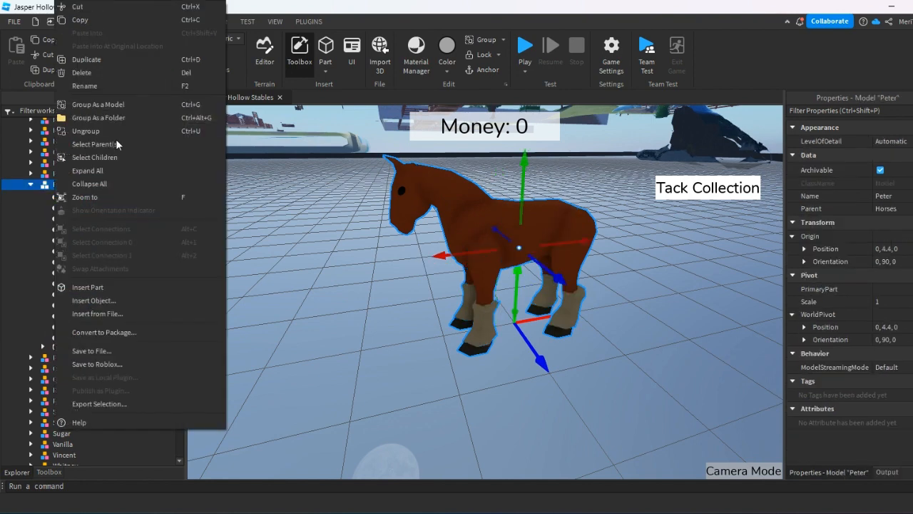
{"action": "left_click", "coordinate": [122, 404]}
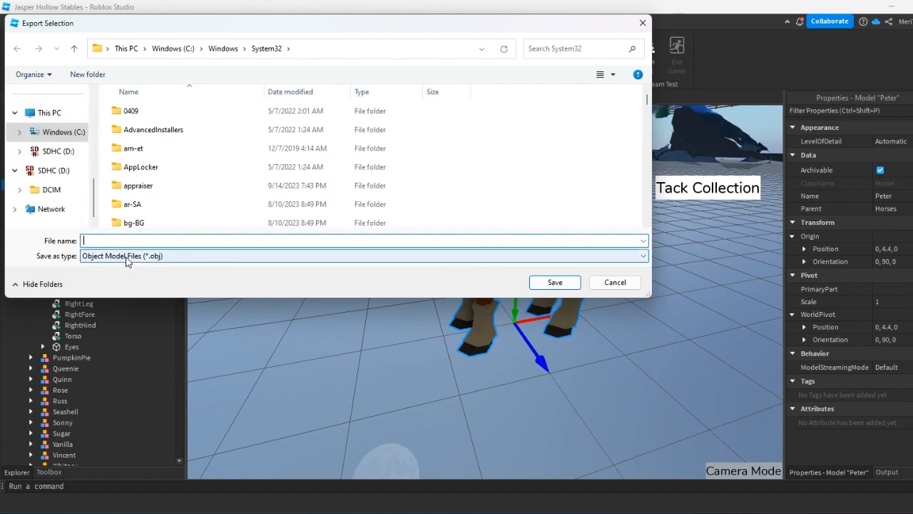
{"action": "left_click", "coordinate": [126, 258]}
{"action": "left_click", "coordinate": [125, 267]}
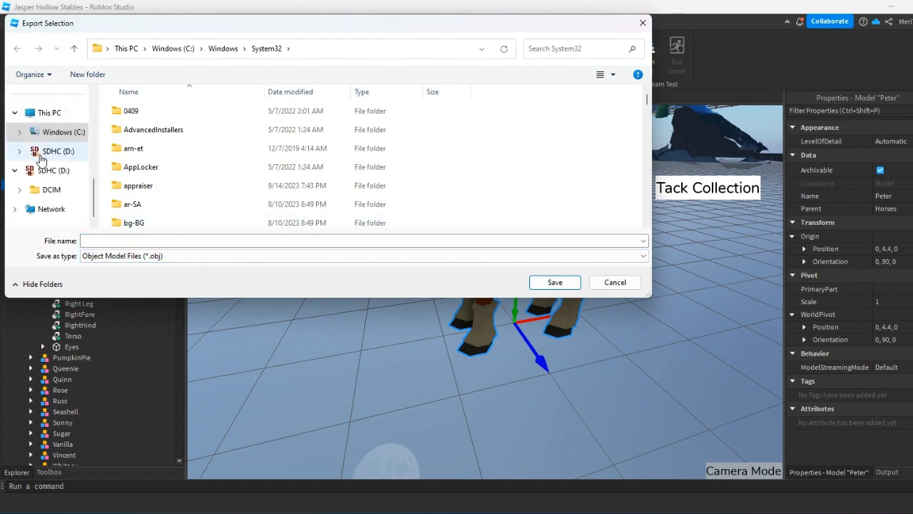
{"action": "scroll", "coordinate": [41, 159], "scroll_direction": "up", "scroll_amount": 6}
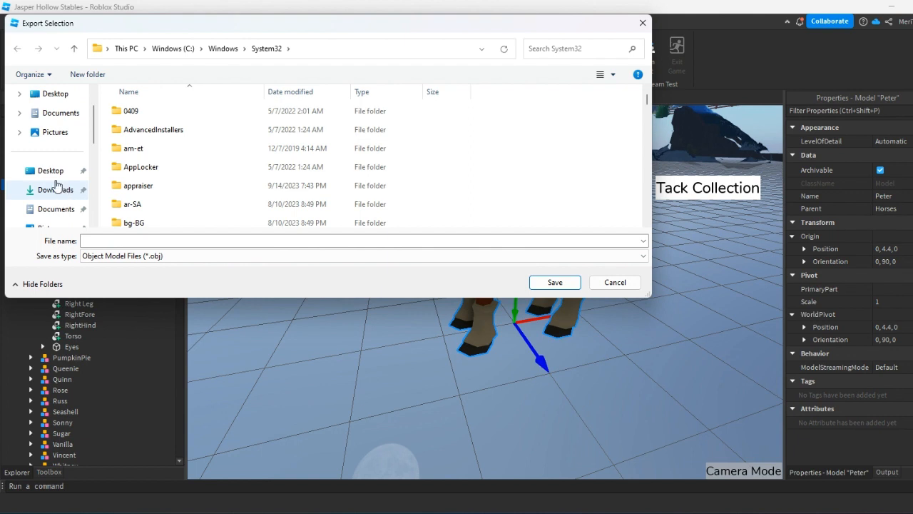
{"action": "left_click", "coordinate": [50, 171]}
{"action": "left_click", "coordinate": [55, 190]}
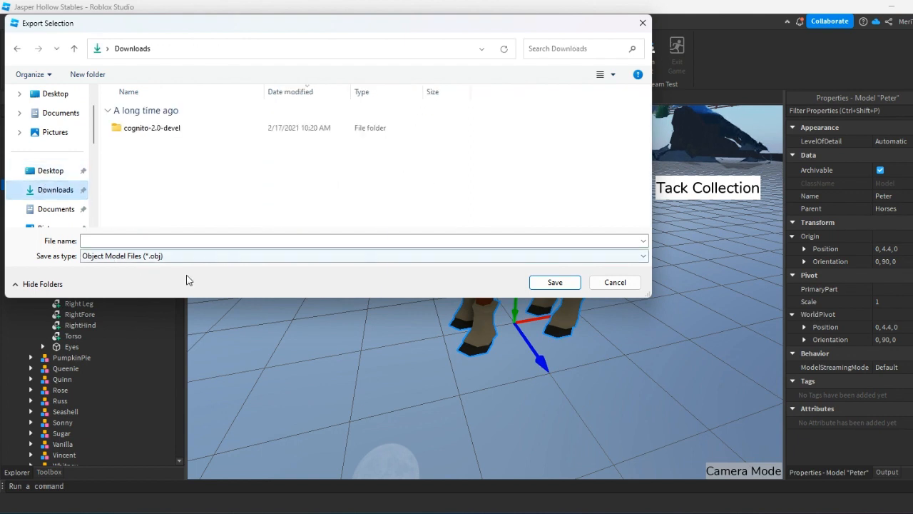
{"action": "left_click", "coordinate": [158, 241]}
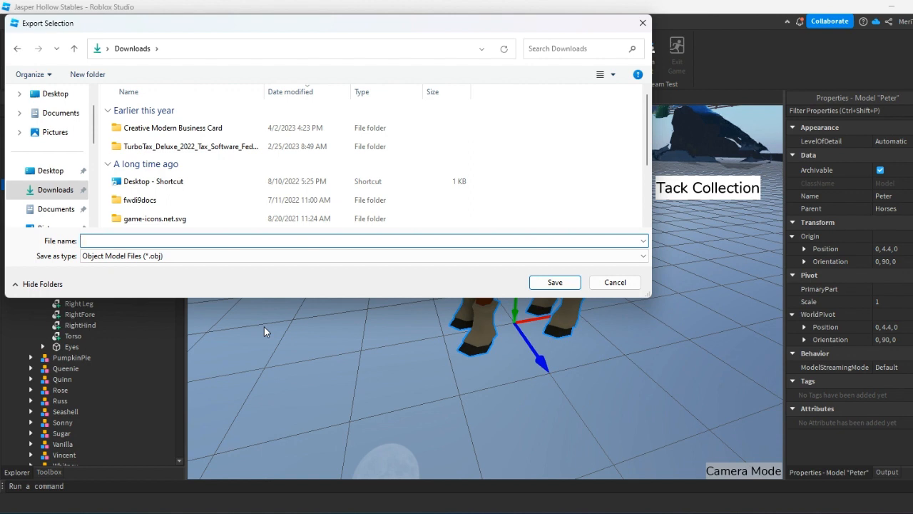
{"action": "type", "text": "horsemodel"}
{"action": "left_click", "coordinate": [533, 283]}
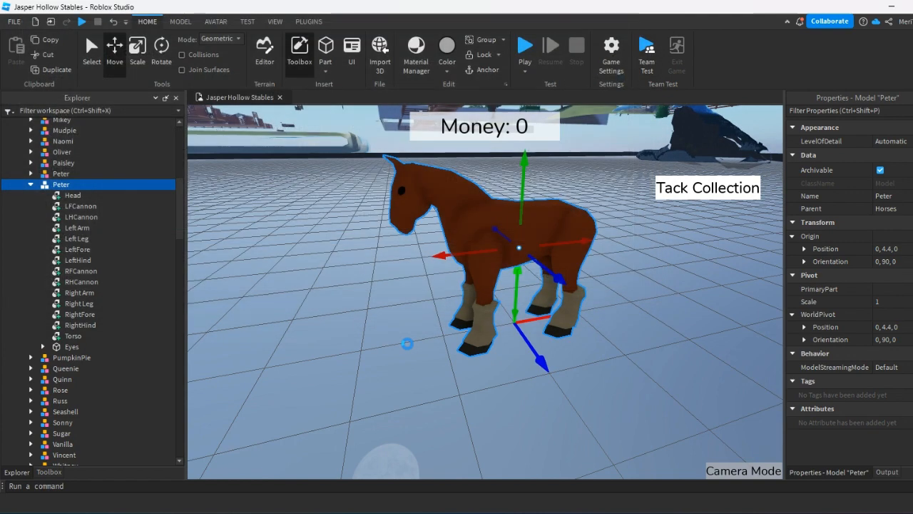
Delete the stripped Peter model standing at the world origin.
{"action": "left_click", "coordinate": [298, 310]}
{"action": "left_click", "coordinate": [450, 240]}
{"action": "left_click", "coordinate": [366, 300]}
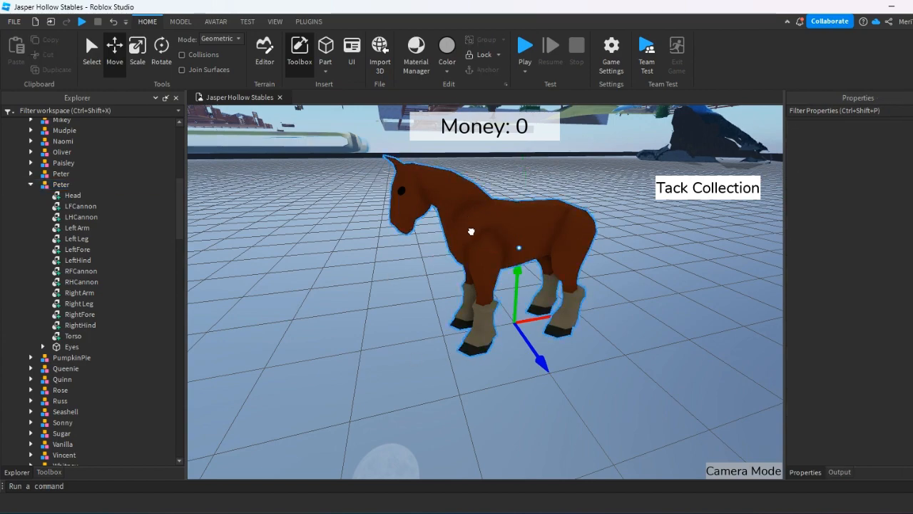
{"action": "left_click", "coordinate": [471, 231]}
{"action": "scroll", "coordinate": [481, 368], "scroll_direction": "down", "scroll_amount": 3}
{"action": "left_click", "coordinate": [472, 234]}
{"action": "scroll", "coordinate": [248, 197], "scroll_direction": "up", "scroll_amount": 2}
{"action": "scroll", "coordinate": [248, 197], "scroll_direction": "up", "scroll_amount": 3}
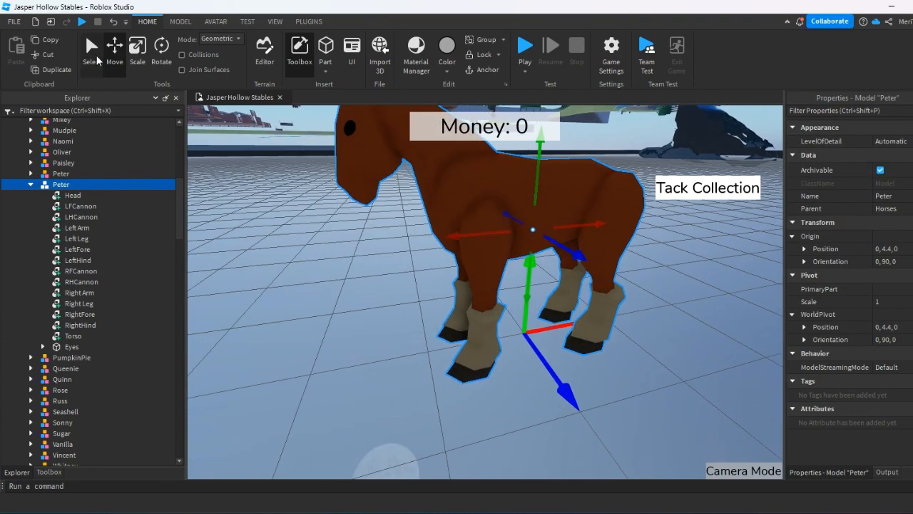
{"action": "left_click", "coordinate": [94, 55]}
{"action": "scroll", "coordinate": [489, 304], "scroll_direction": "down", "scroll_amount": 5}
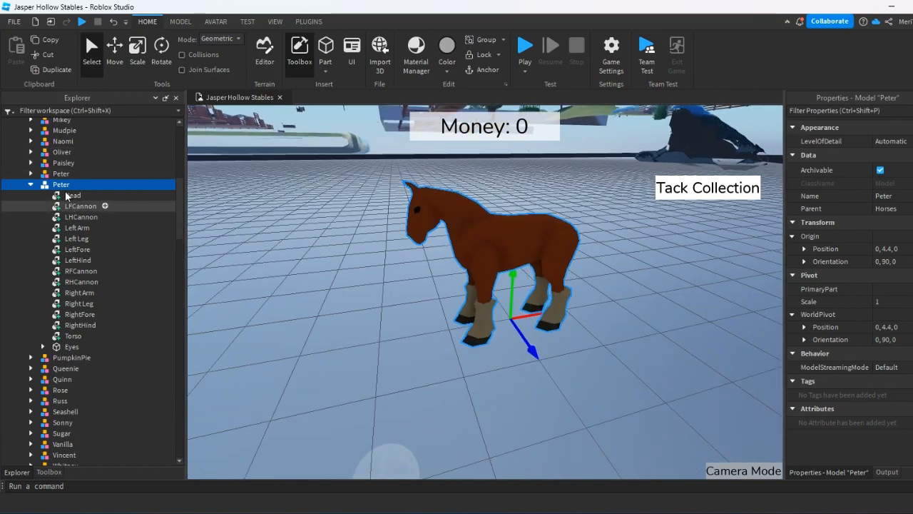
{"action": "key", "text": "Delete"}
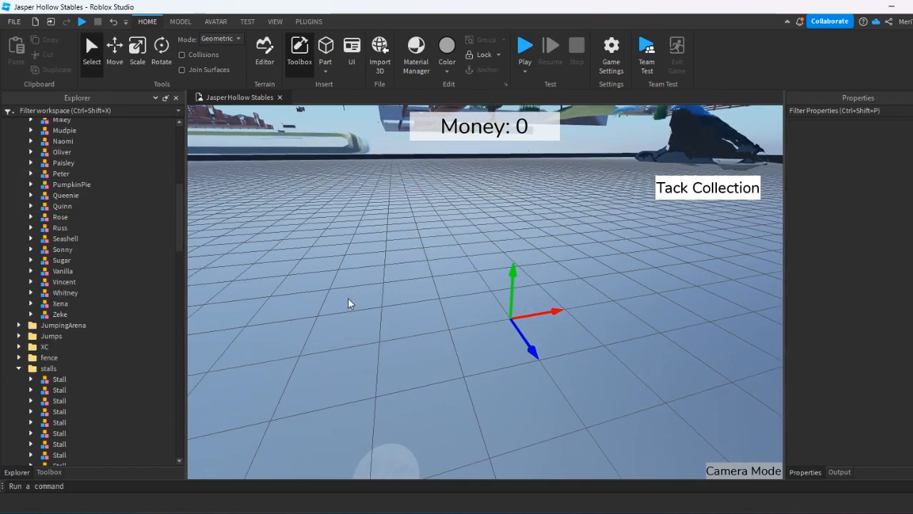
Hide the ground grid in the 3D view.
{"action": "right_click_drag", "start_coordinate": [349, 304], "coordinate": [398, 300]}
{"action": "scroll", "coordinate": [398, 286], "scroll_direction": "down", "scroll_amount": 5}
{"action": "right_click_drag", "start_coordinate": [400, 265], "coordinate": [492, 298]}
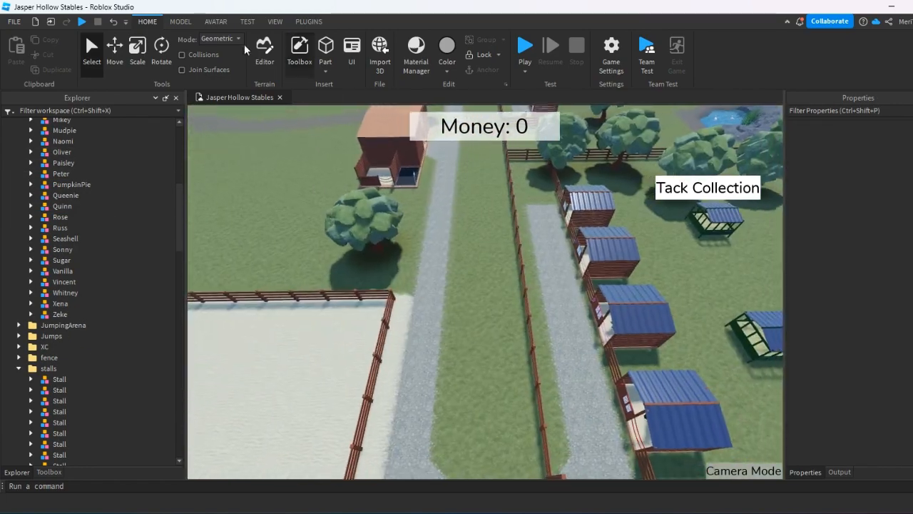
{"action": "left_click", "coordinate": [181, 22]}
{"action": "left_click", "coordinate": [248, 22]}
{"action": "left_click", "coordinate": [274, 22]}
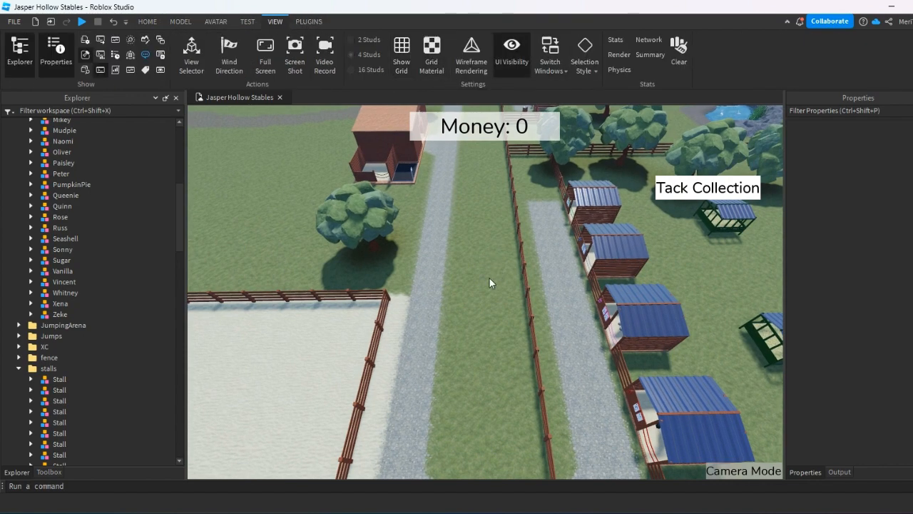
Save the Jasper Hollow Stables place to Roblox.
{"action": "right_click_drag", "start_coordinate": [489, 279], "coordinate": [487, 279]}
{"action": "scroll", "coordinate": [486, 282], "scroll_direction": "up", "scroll_amount": 2}
{"action": "scroll", "coordinate": [400, 346], "scroll_direction": "down", "scroll_amount": 1}
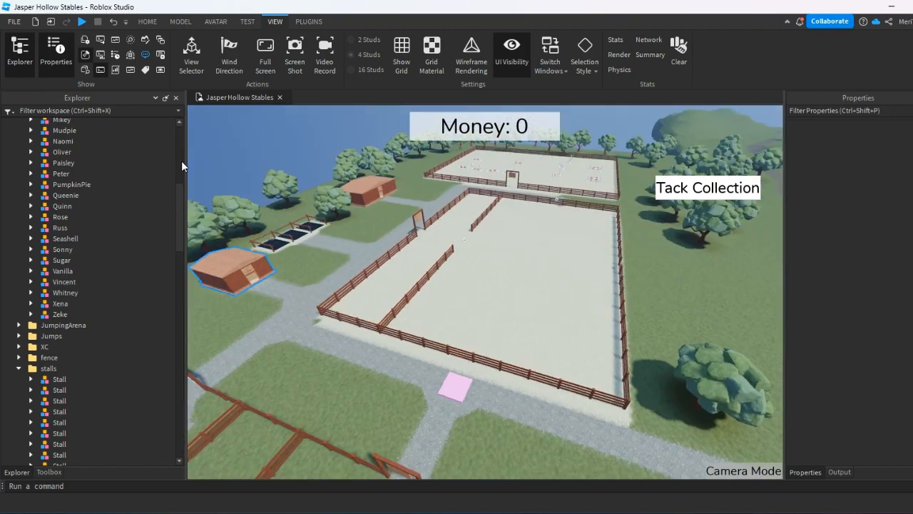
{"action": "left_click", "coordinate": [16, 21]}
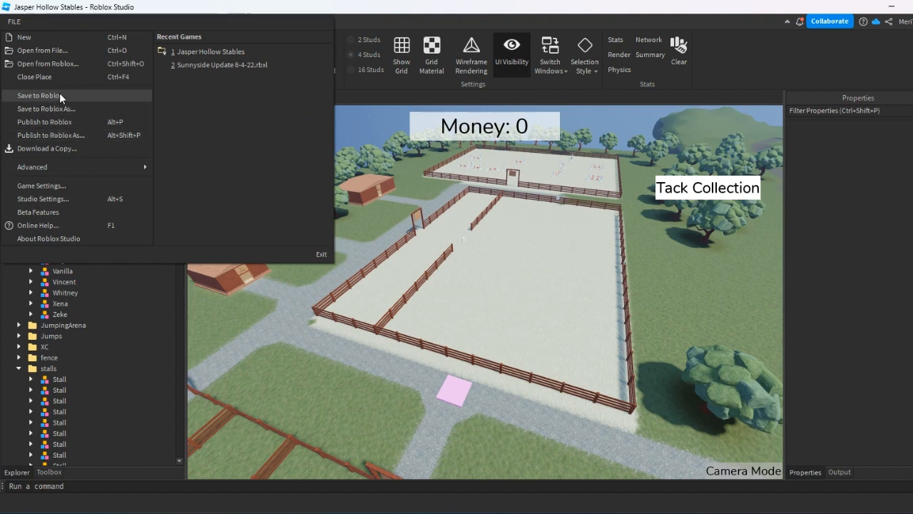
{"action": "left_click", "coordinate": [59, 95]}
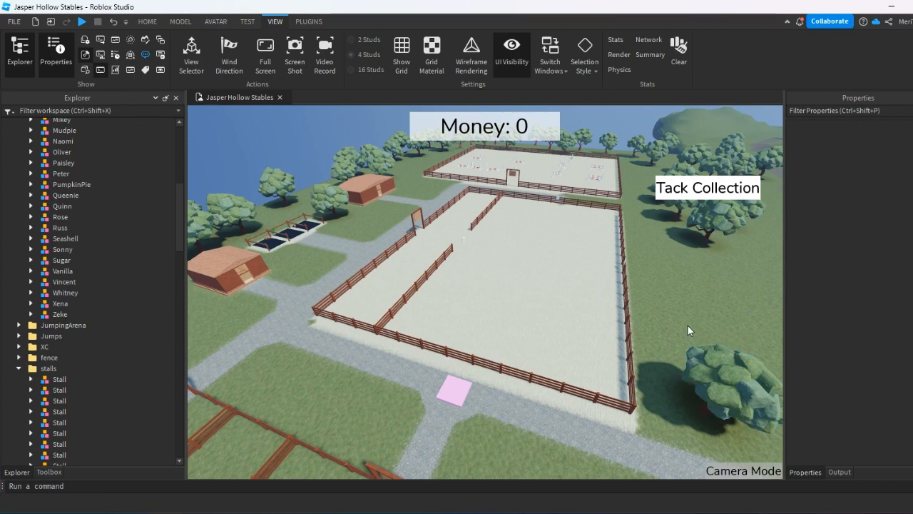
{"action": "right_click_drag", "start_coordinate": [620, 247], "coordinate": [622, 279]}
{"action": "scroll", "coordinate": [534, 282], "scroll_direction": "up", "scroll_amount": 3}
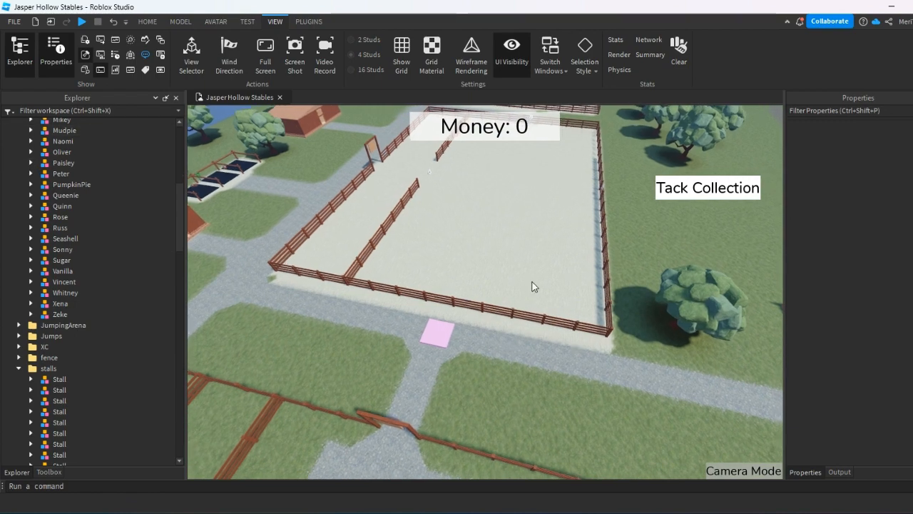
{"action": "right_click_drag", "start_coordinate": [533, 282], "coordinate": [558, 356]}
{"action": "scroll", "coordinate": [534, 305], "scroll_direction": "up", "scroll_amount": 4}
{"action": "scroll", "coordinate": [557, 356], "scroll_direction": "up", "scroll_amount": 2}
{"action": "scroll", "coordinate": [529, 204], "scroll_direction": "up", "scroll_amount": 2}
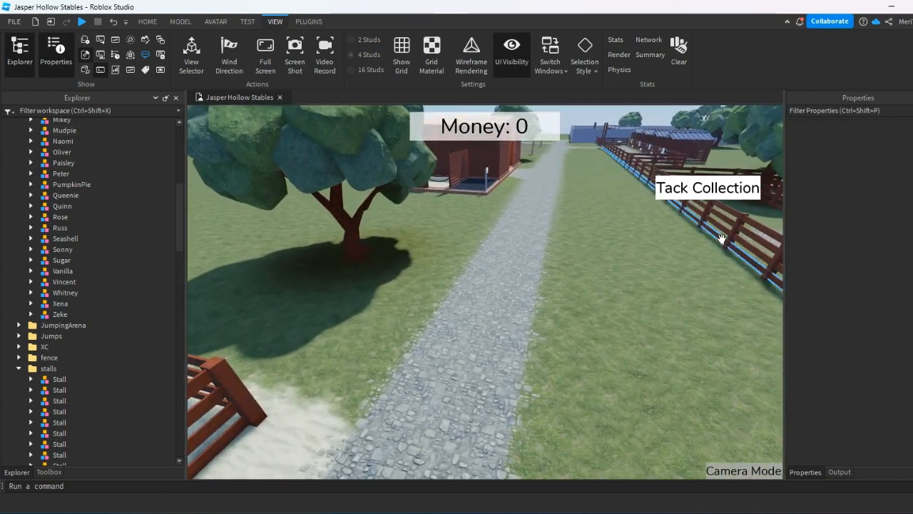
{"action": "right_click_drag", "start_coordinate": [456, 275], "coordinate": [551, 311]}
{"action": "scroll", "coordinate": [555, 309], "scroll_direction": "down", "scroll_amount": 5}
{"action": "scroll", "coordinate": [548, 311], "scroll_direction": "up", "scroll_amount": 4}
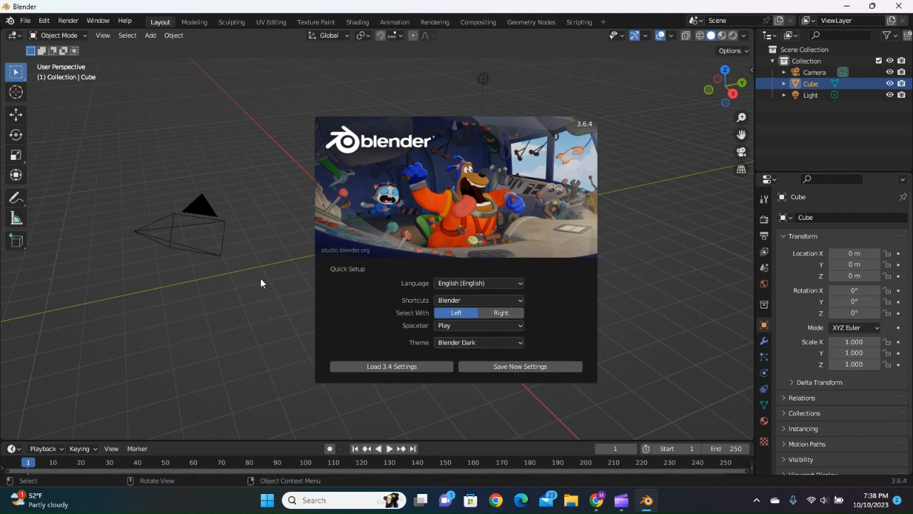
In Blender's Quick Setup, try the Maya theme and return to Blender Dark.
{"action": "left_click", "coordinate": [461, 342]}
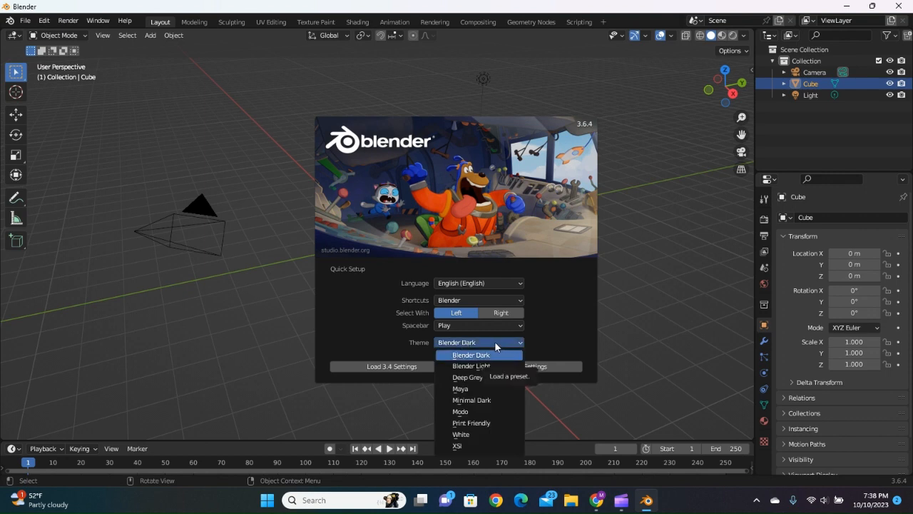
{"action": "left_click", "coordinate": [481, 386]}
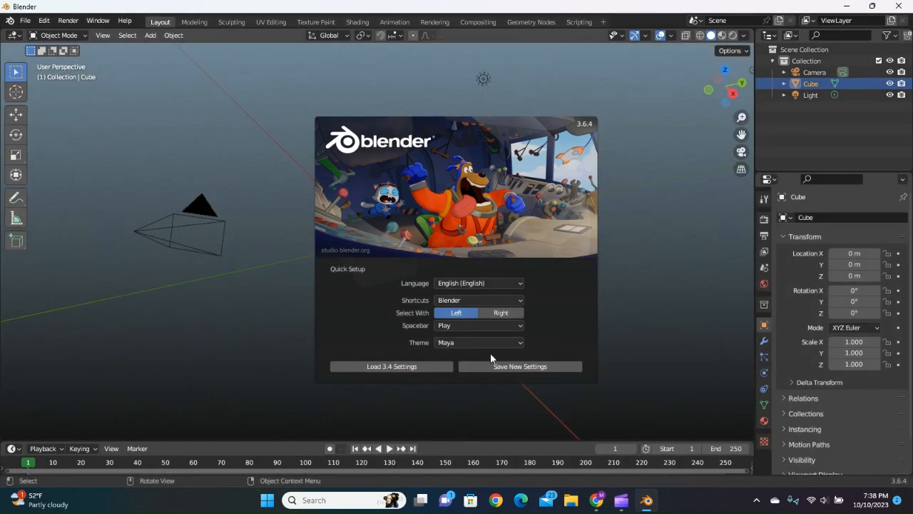
{"action": "left_click", "coordinate": [482, 342]}
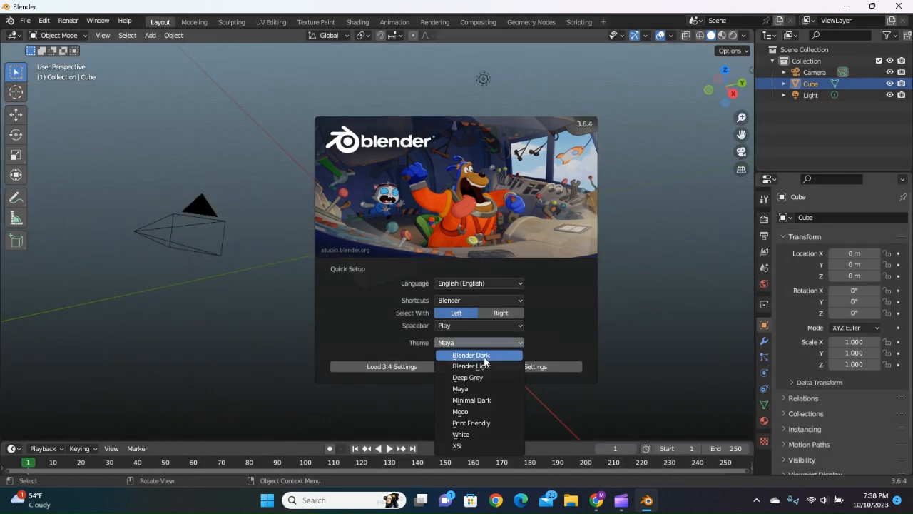
{"action": "left_click", "coordinate": [479, 355]}
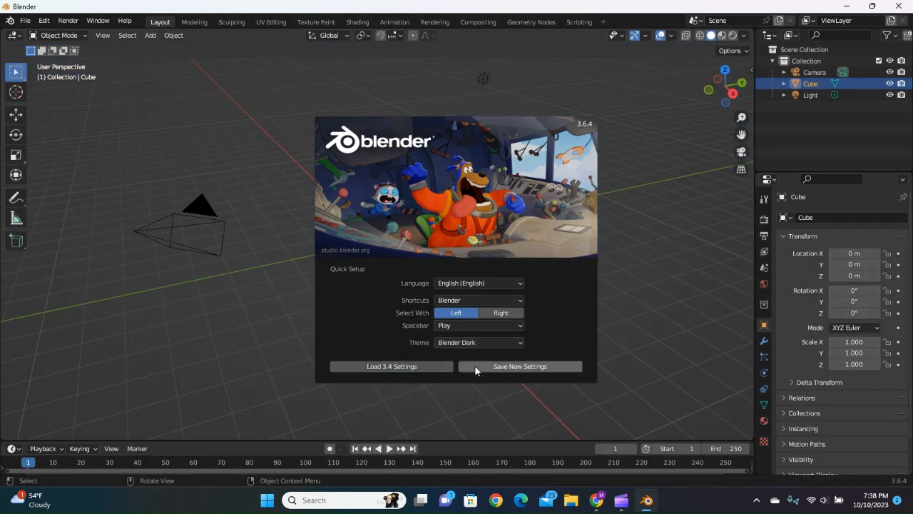
Load the 3.4 settings to finish the Quick Setup, and clear the selection of the default cube.
{"action": "left_click", "coordinate": [405, 367]}
{"action": "left_click", "coordinate": [409, 368]}
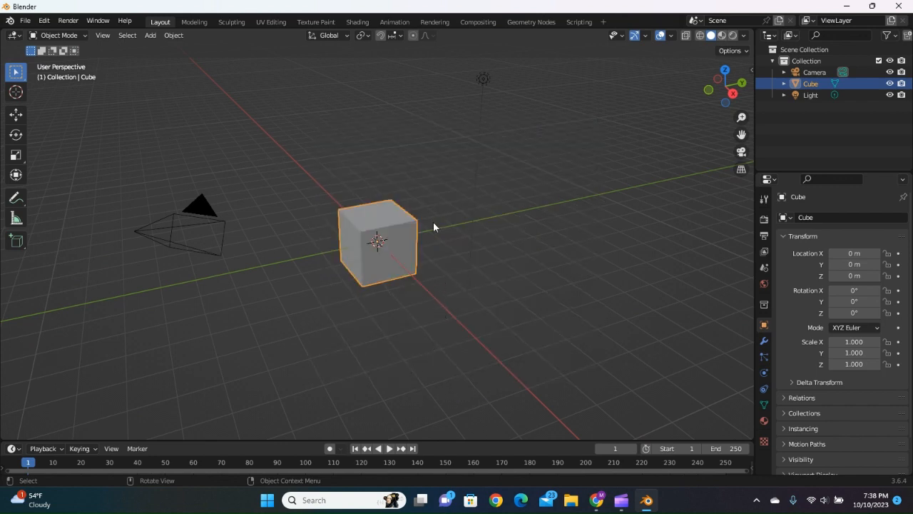
{"action": "right_click", "coordinate": [449, 241]}
{"action": "left_click_drag", "start_coordinate": [554, 210], "coordinate": [491, 261]}
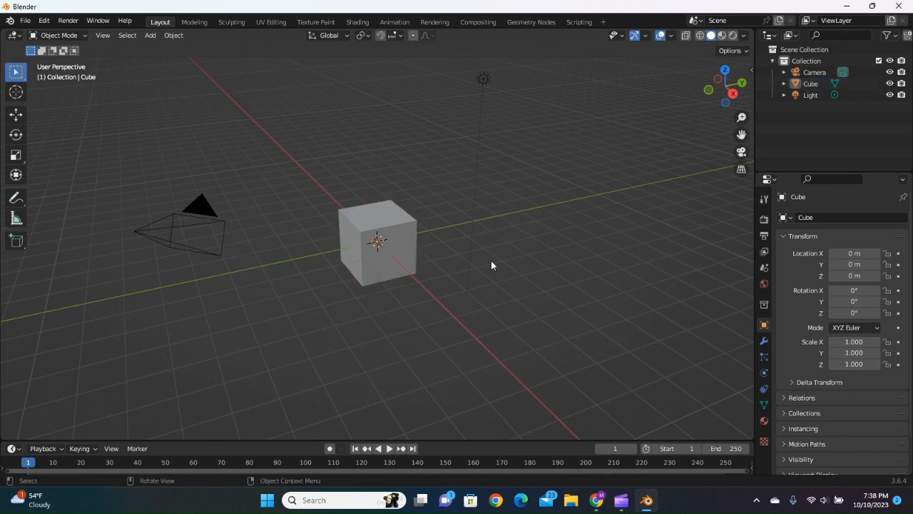
Switch the default cube from Object Mode to Edit Mode.
{"action": "left_click_drag", "start_coordinate": [451, 189], "coordinate": [473, 219]}
{"action": "left_click", "coordinate": [515, 222]}
{"action": "right_click", "coordinate": [522, 242]}
{"action": "right_click", "coordinate": [481, 228]}
{"action": "middle_click_drag", "start_coordinate": [507, 228], "coordinate": [450, 232]}
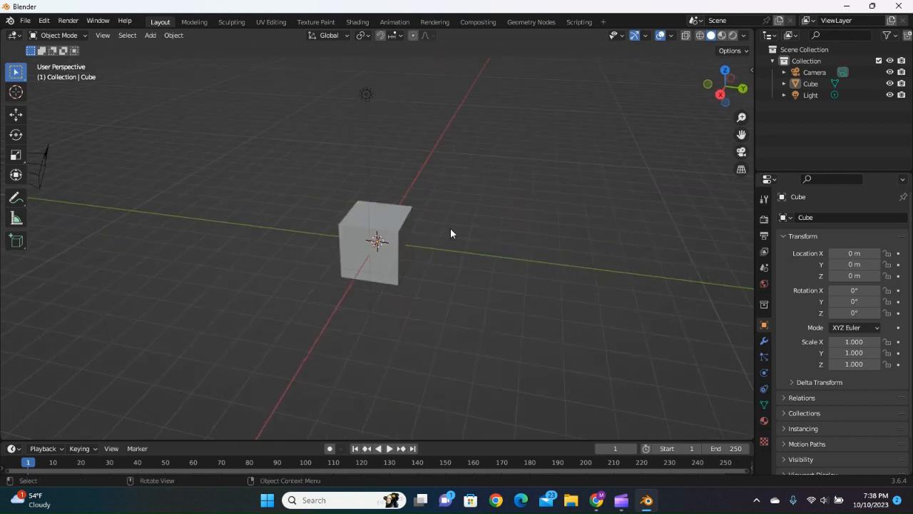
{"action": "left_click_drag", "start_coordinate": [480, 258], "coordinate": [453, 261]}
{"action": "left_click_drag", "start_coordinate": [510, 239], "coordinate": [468, 258]}
{"action": "key", "text": "Tab"}
{"action": "left_click_drag", "start_coordinate": [530, 298], "coordinate": [452, 260]}
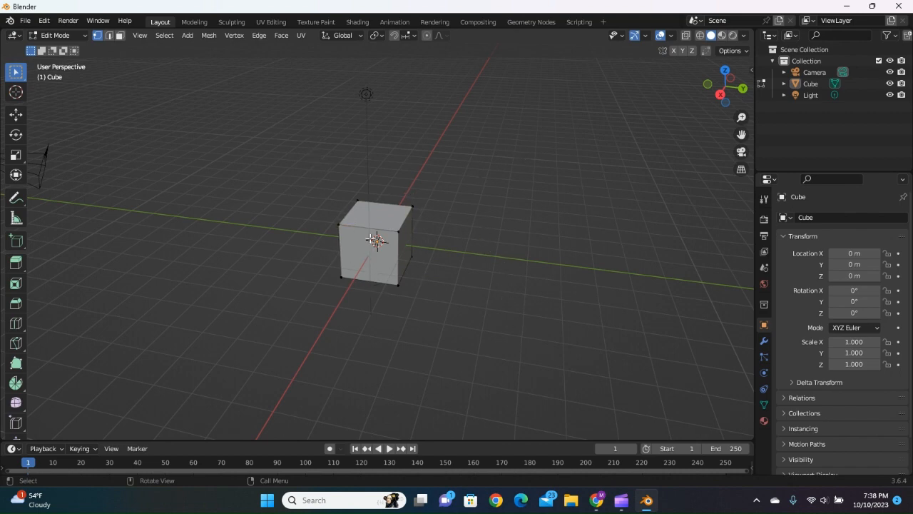
Box-select all of the cube's vertices and clear the selection again.
{"action": "mouse_move", "coordinate": [573, 291]}
{"action": "middle_mouse_down"}
{"action": "mouse_move", "coordinate": [577, 265]}
{"action": "mouse_move", "coordinate": [452, 239]}
{"action": "mouse_move", "coordinate": [620, 278]}
{"action": "mouse_move", "coordinate": [577, 222]}
{"action": "mouse_move", "coordinate": [500, 271]}
{"action": "mouse_move", "coordinate": [565, 284]}
{"action": "middle_mouse_up"}
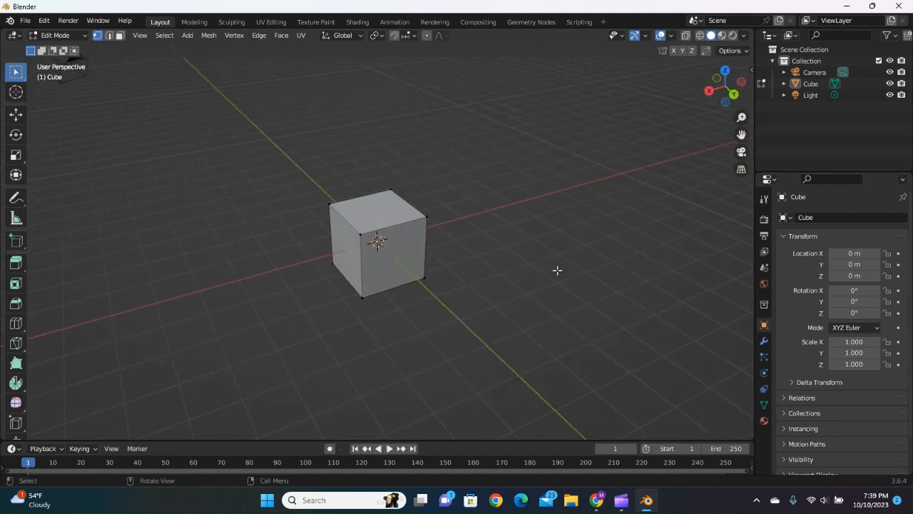
{"action": "scroll", "coordinate": [497, 229], "scroll_direction": "up", "scroll_amount": 3}
{"action": "scroll", "coordinate": [473, 310], "scroll_direction": "down", "scroll_amount": 2}
{"action": "middle_click_drag", "start_coordinate": [486, 310], "coordinate": [561, 313]}
{"action": "scroll", "coordinate": [505, 250], "scroll_direction": "up", "scroll_amount": 2}
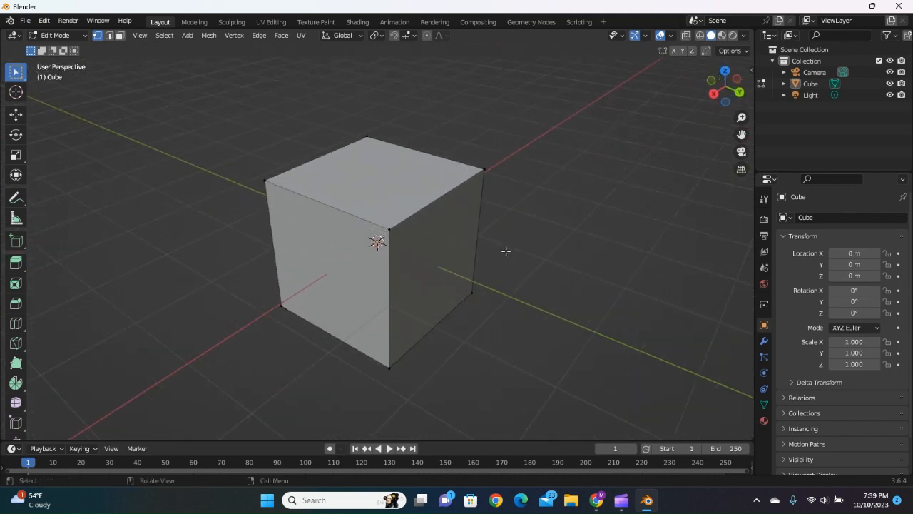
{"action": "scroll", "coordinate": [485, 251], "scroll_direction": "down", "scroll_amount": 1}
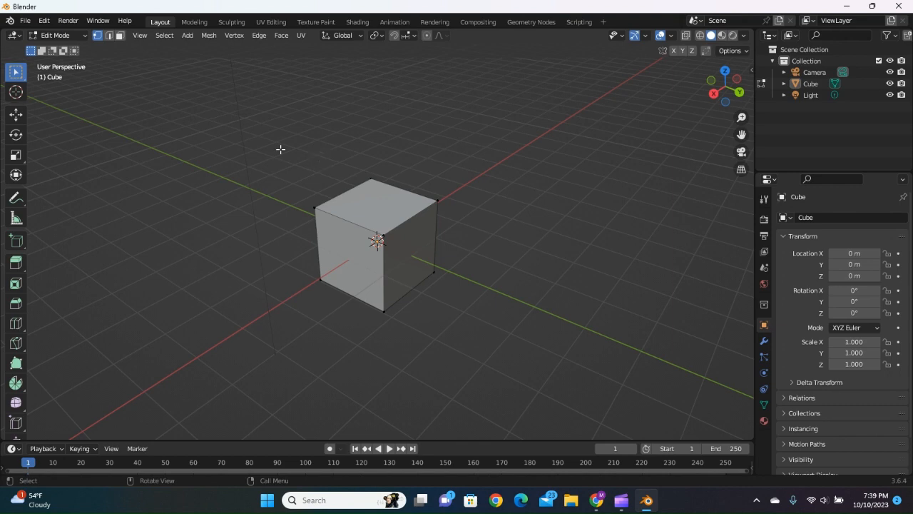
{"action": "left_click_drag", "start_coordinate": [252, 143], "coordinate": [502, 341]}
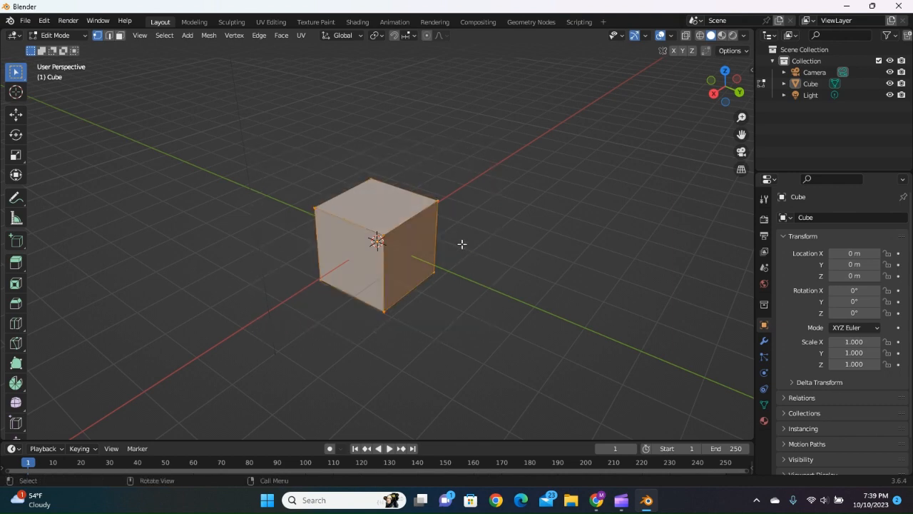
{"action": "left_click", "coordinate": [389, 265]}
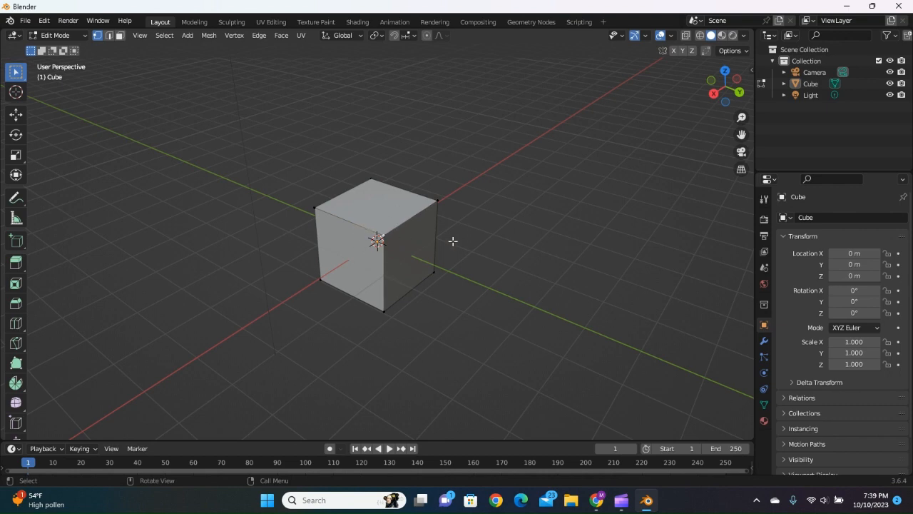
Return to Object Mode and delete the default cube.
{"action": "left_click", "coordinate": [65, 38]}
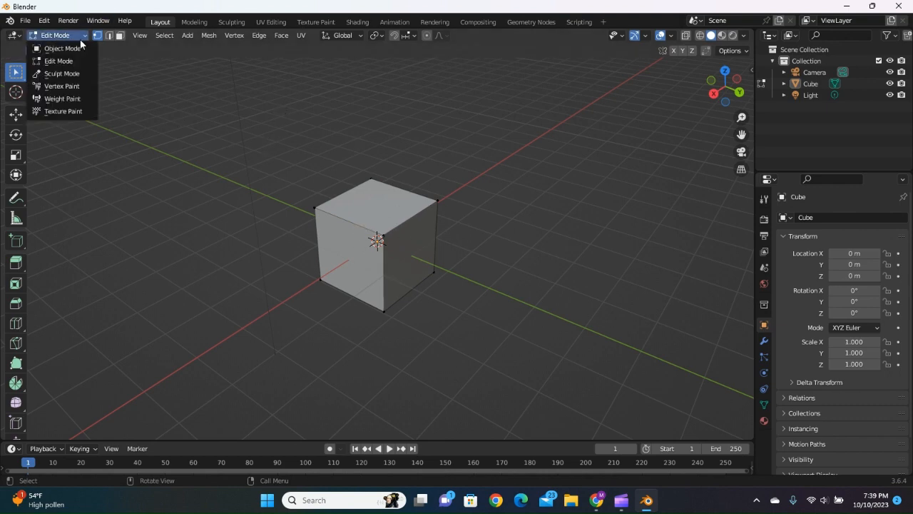
{"action": "left_click", "coordinate": [71, 47]}
{"action": "left_click", "coordinate": [372, 214]}
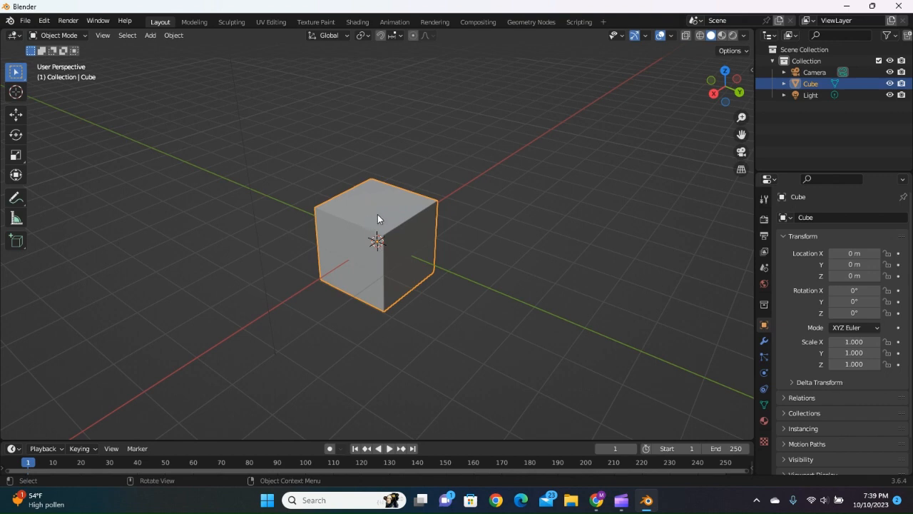
{"action": "key", "text": "Delete"}
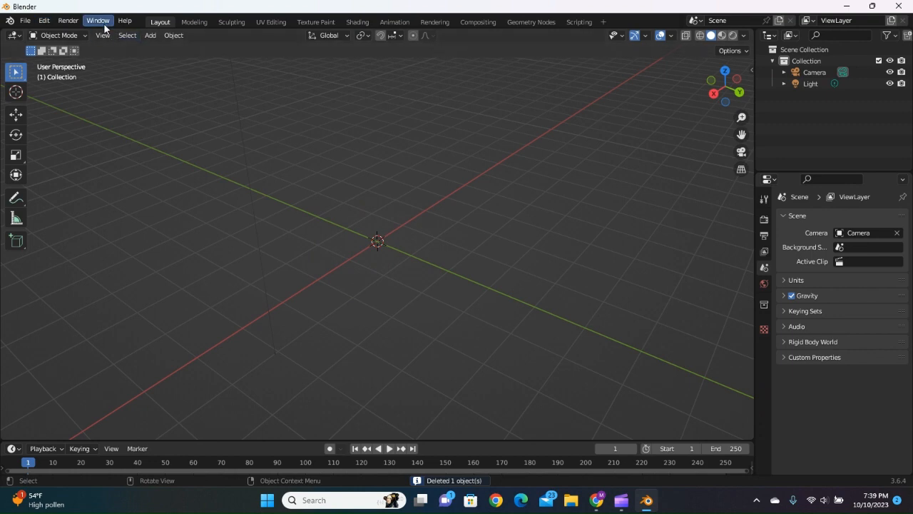
Import horsemodel.obj from the Downloads folder as a Wavefront OBJ.
{"action": "left_click", "coordinate": [26, 21]}
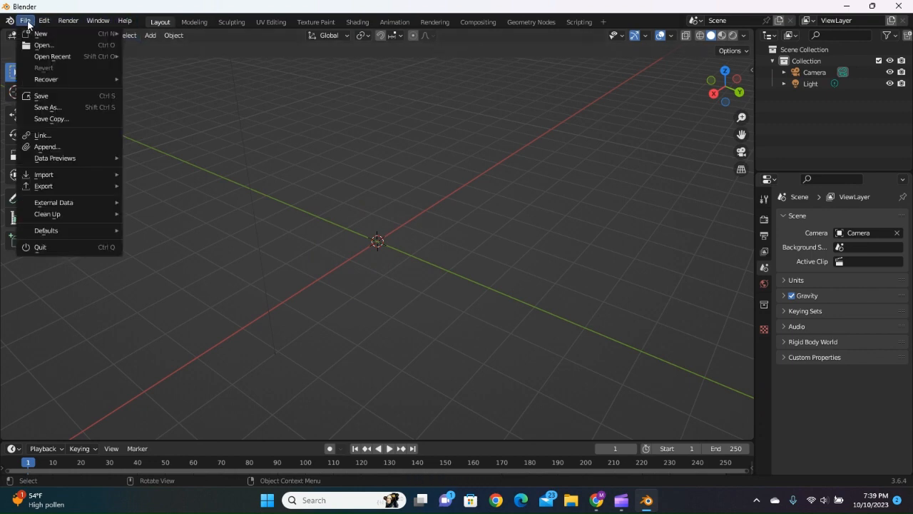
{"action": "mouse_move", "coordinate": [67, 178]}
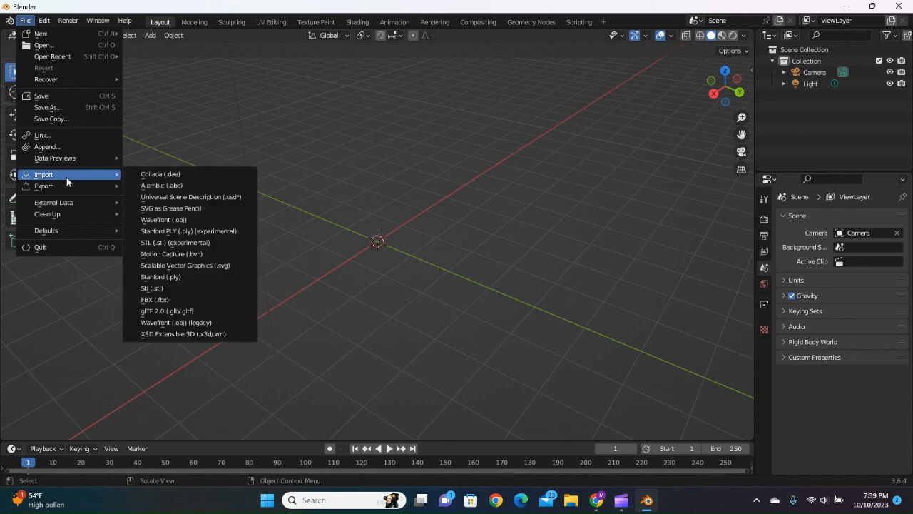
{"action": "left_click", "coordinate": [192, 222]}
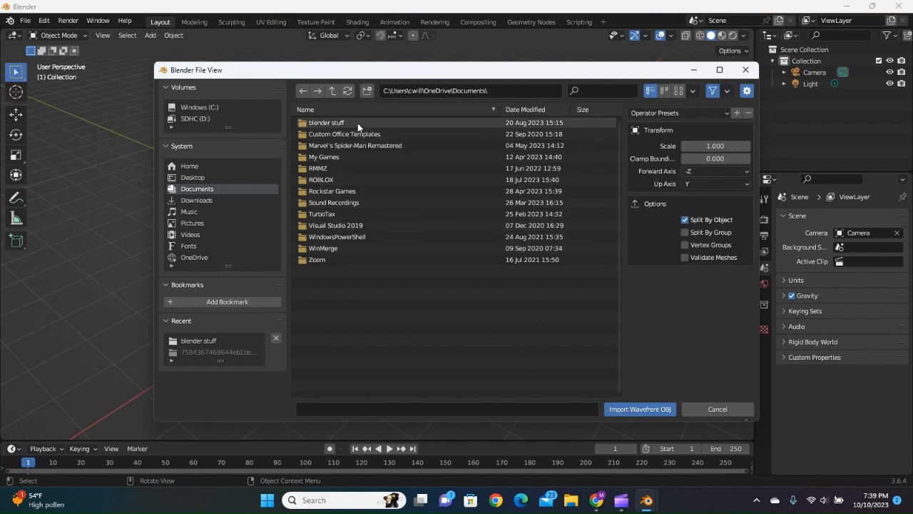
{"action": "left_click", "coordinate": [196, 201]}
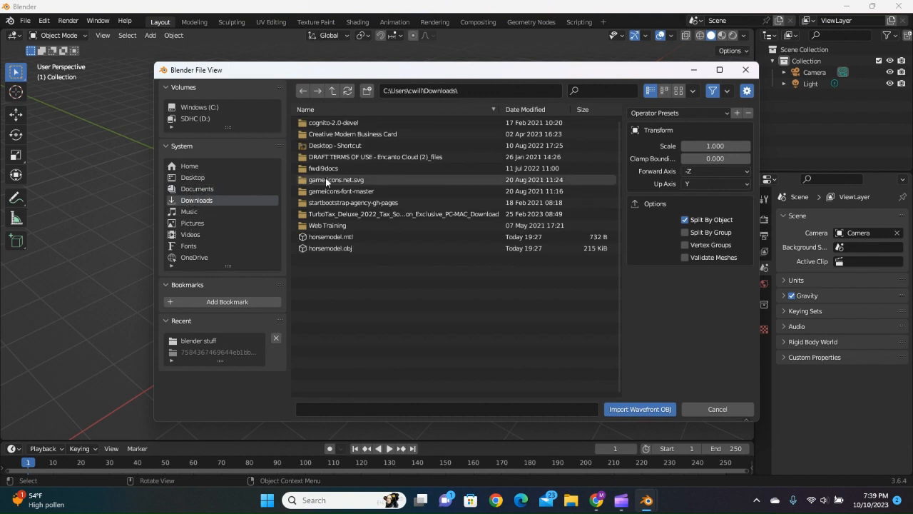
{"action": "left_click", "coordinate": [335, 248]}
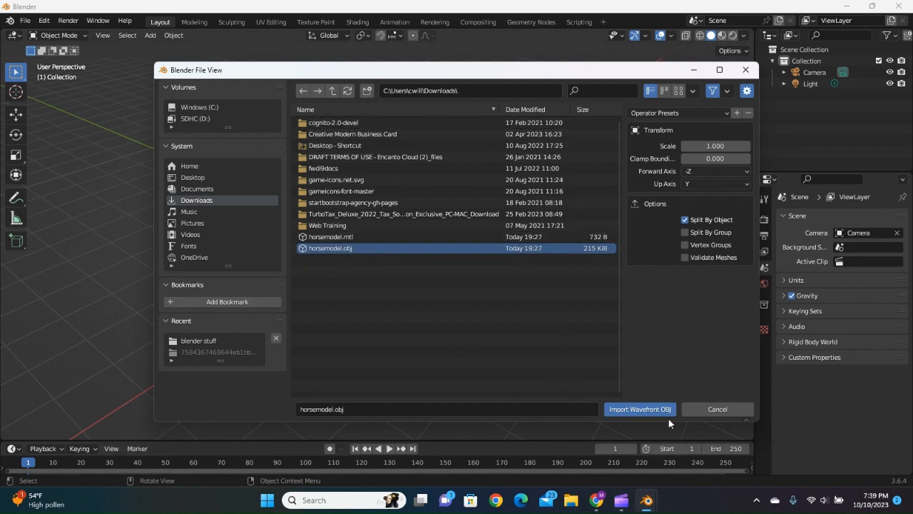
{"action": "left_click", "coordinate": [646, 410]}
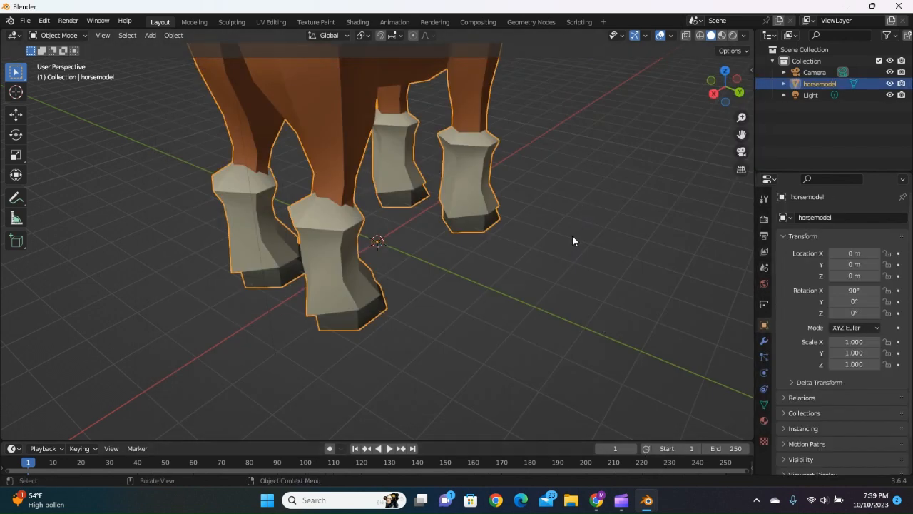
Examine the imported horse model from several sides and distances.
{"action": "middle_click_drag", "start_coordinate": [572, 235], "coordinate": [465, 235]}
{"action": "scroll", "coordinate": [465, 236], "scroll_direction": "down", "scroll_amount": 6}
{"action": "scroll", "coordinate": [525, 153], "scroll_direction": "up", "scroll_amount": 4}
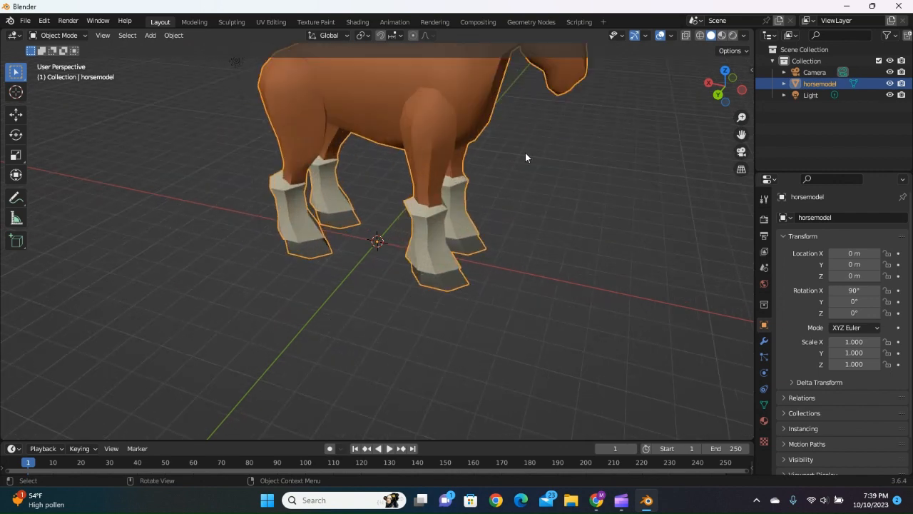
{"action": "middle_click_drag", "start_coordinate": [529, 226], "coordinate": [362, 202]}
{"action": "scroll", "coordinate": [361, 201], "scroll_direction": "down", "scroll_amount": 4}
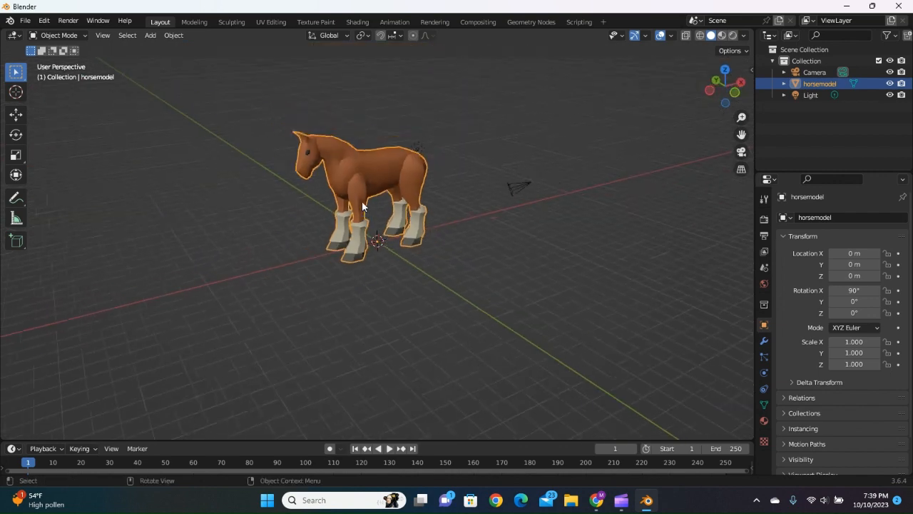
{"action": "scroll", "coordinate": [405, 221], "scroll_direction": "up", "scroll_amount": 2}
{"action": "left_click", "coordinate": [251, 214]}
{"action": "left_click", "coordinate": [344, 156]}
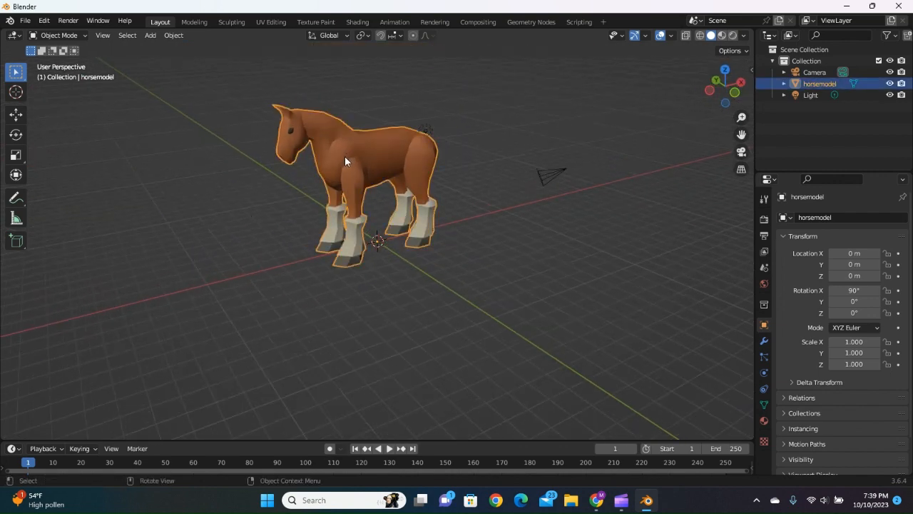
Look through the materials under the horsemodel mesh in the scene hierarchy, including LeftLeg1Mtl and Lefthind1Mtl, and collapse the entry again.
{"action": "left_click", "coordinate": [845, 164]}
{"action": "left_click", "coordinate": [784, 83]}
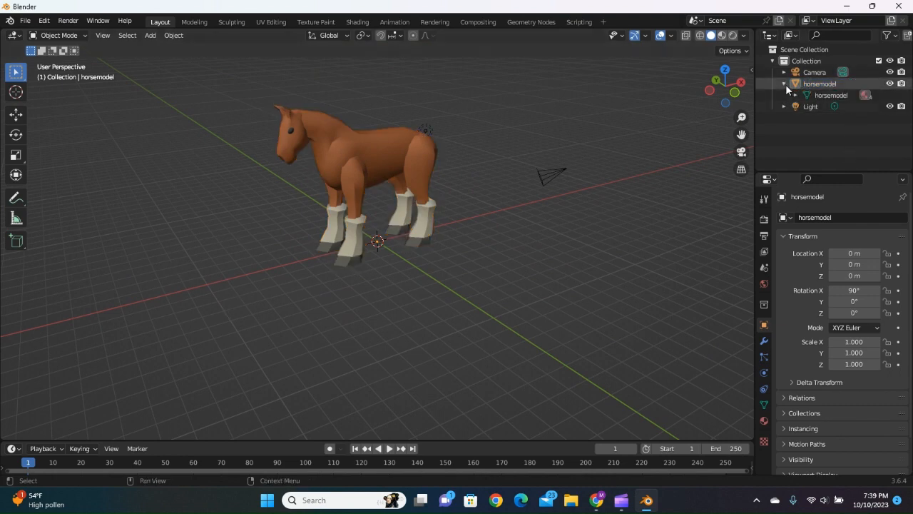
{"action": "left_click", "coordinate": [795, 95]}
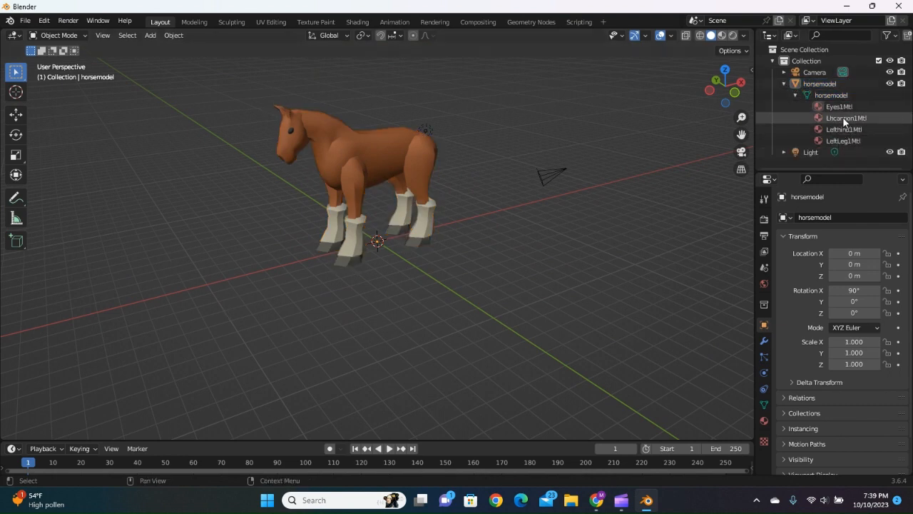
{"action": "left_click", "coordinate": [835, 142]}
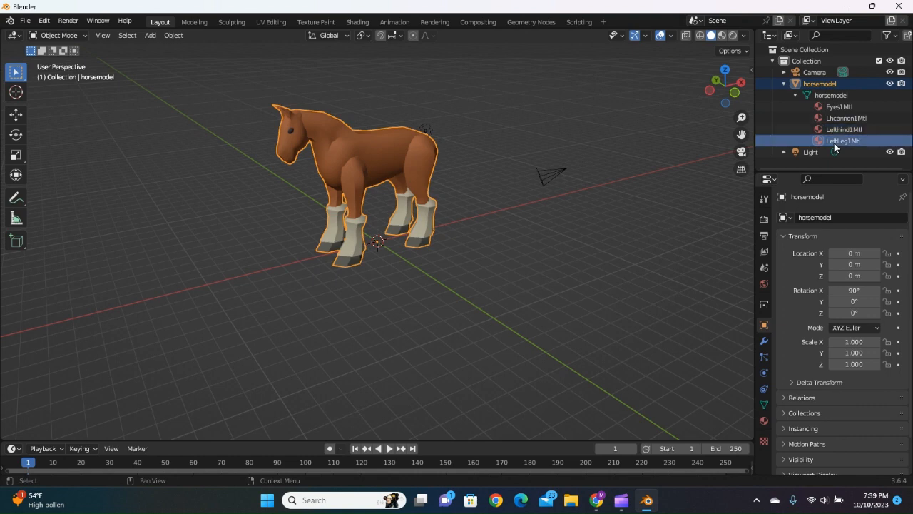
{"action": "left_click", "coordinate": [795, 95]}
{"action": "left_click", "coordinate": [796, 95]}
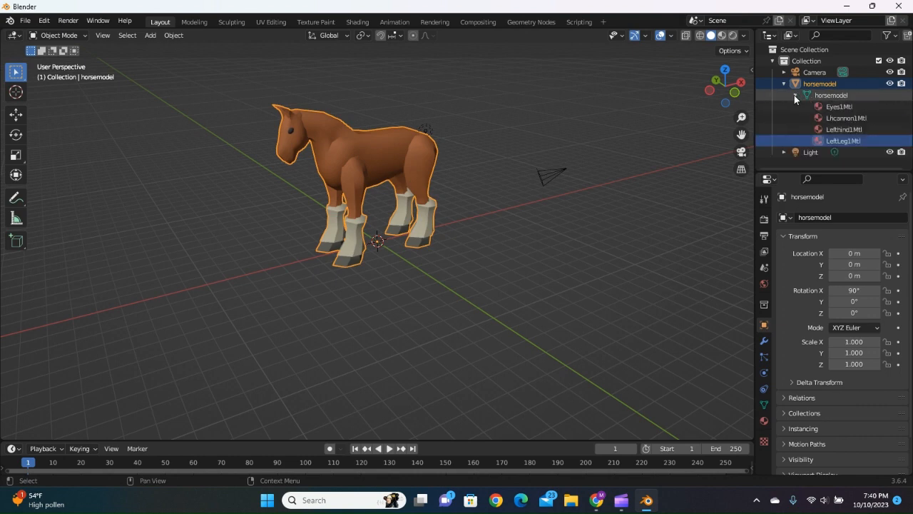
{"action": "left_click", "coordinate": [826, 120]}
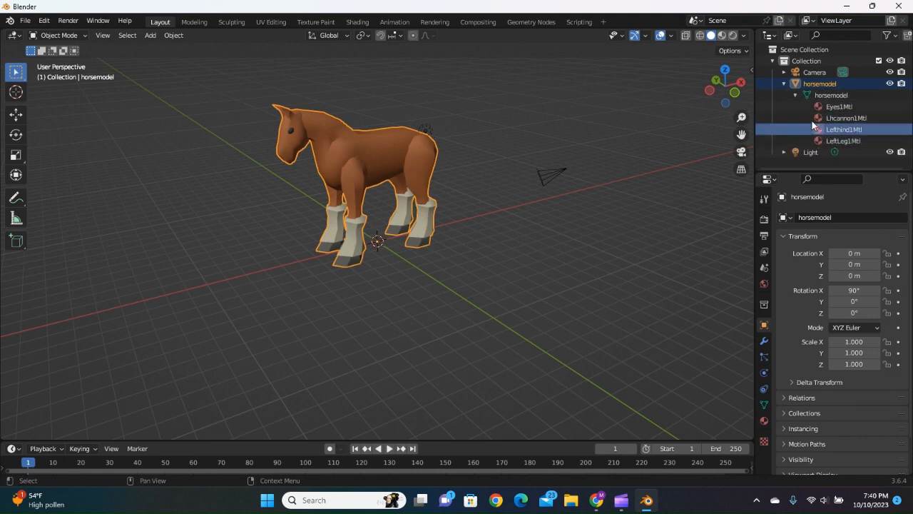
{"action": "left_click", "coordinate": [794, 95]}
{"action": "left_click", "coordinate": [784, 83]}
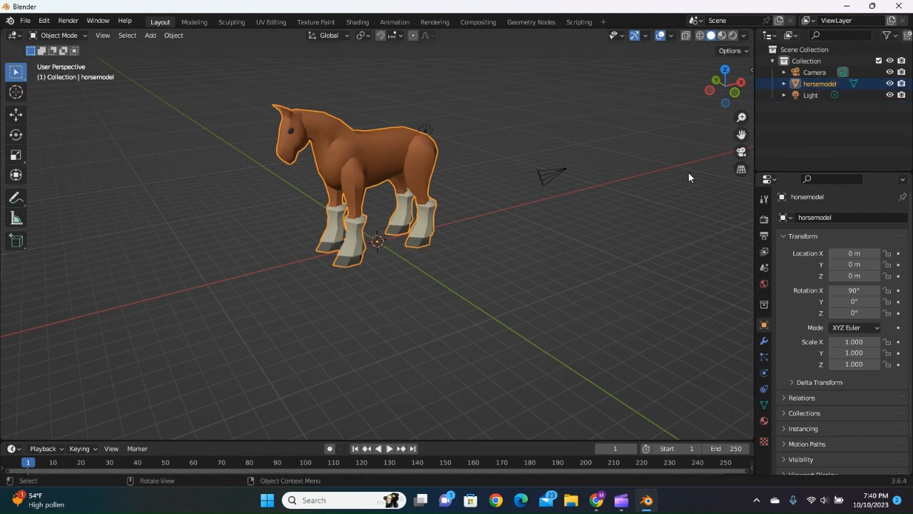
Clear the selection of the horse model.
{"action": "left_click", "coordinate": [688, 180]}
{"action": "scroll", "coordinate": [415, 249], "scroll_direction": "up", "scroll_amount": 1}
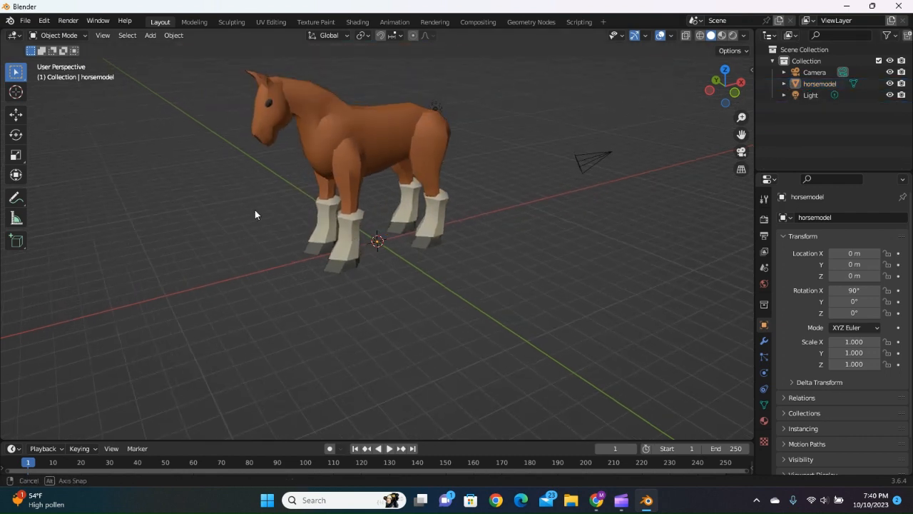
{"action": "mouse_move", "coordinate": [255, 212]}
{"action": "middle_mouse_down"}
{"action": "mouse_move", "coordinate": [259, 235]}
{"action": "mouse_move", "coordinate": [252, 188]}
{"action": "mouse_move", "coordinate": [261, 234]}
{"action": "mouse_move", "coordinate": [250, 185]}
{"action": "mouse_move", "coordinate": [252, 217]}
{"action": "mouse_move", "coordinate": [254, 207]}
{"action": "middle_mouse_up"}
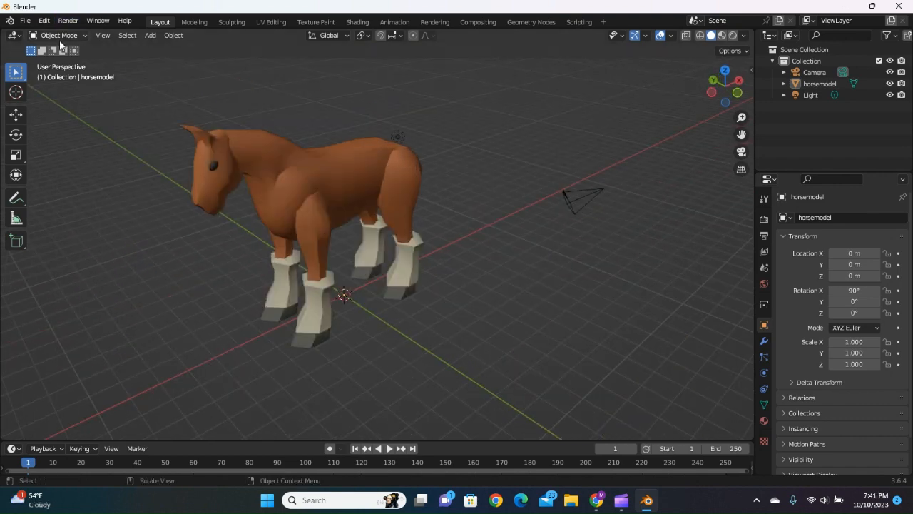
{"action": "left_click", "coordinate": [60, 36]}
{"action": "left_click", "coordinate": [59, 35]}
{"action": "left_click", "coordinate": [47, 35]}
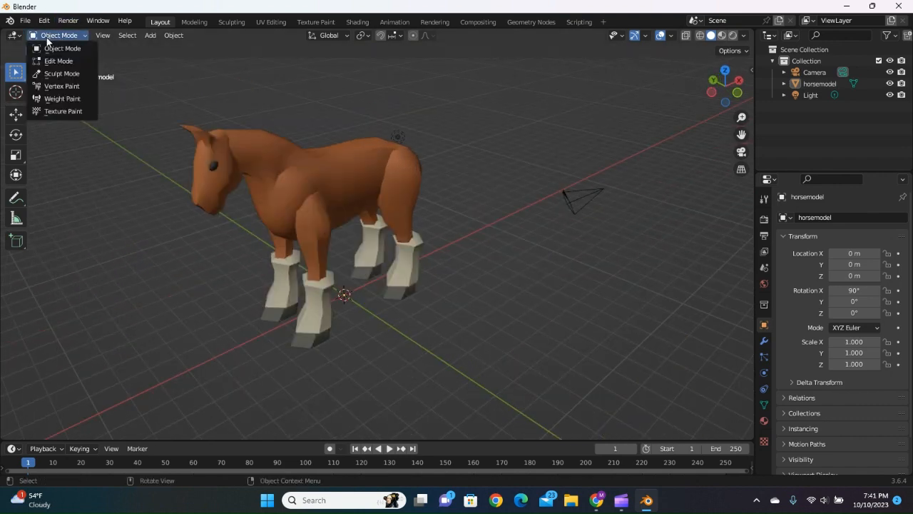
{"action": "left_click", "coordinate": [48, 41]}
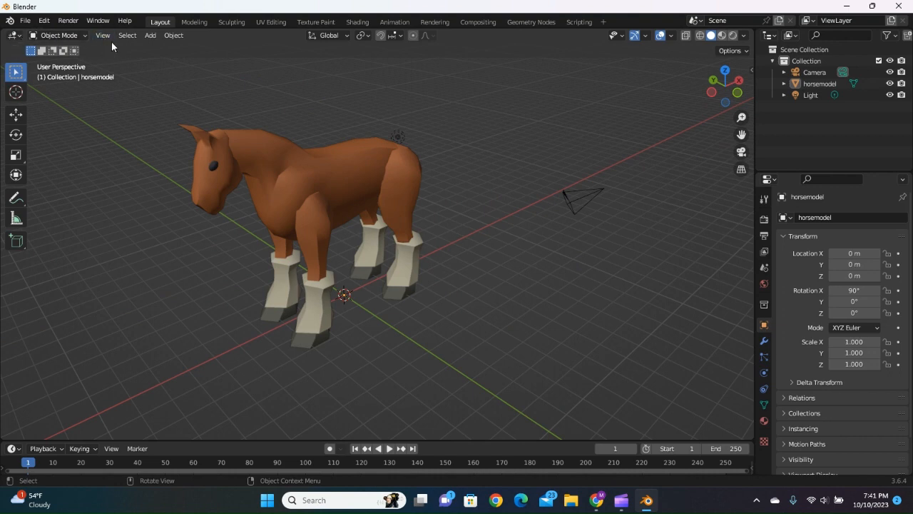
Add a cube mesh at the scene origin beneath the horse.
{"action": "left_click", "coordinate": [152, 36]}
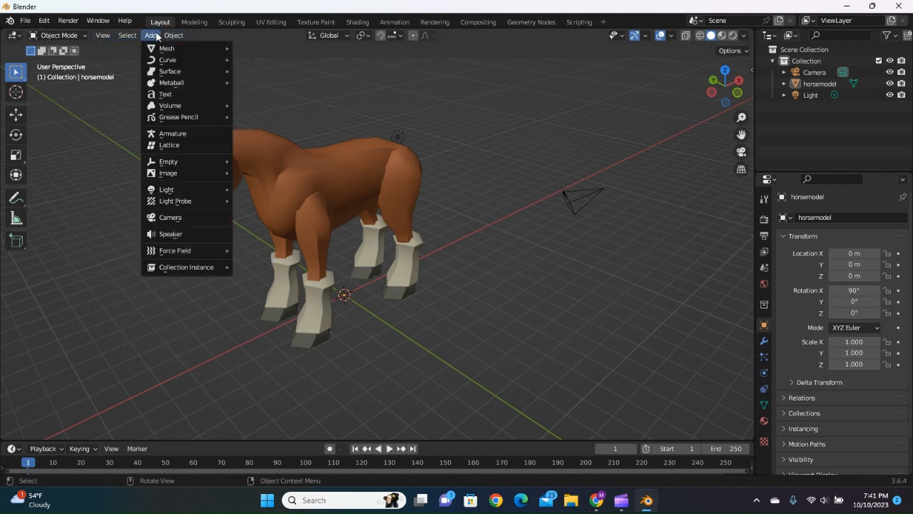
{"action": "mouse_move", "coordinate": [172, 37]}
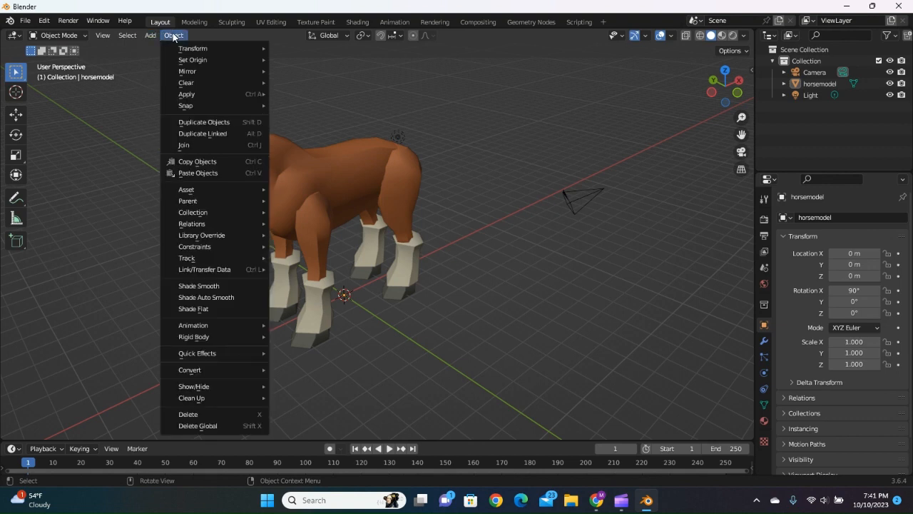
{"action": "mouse_move", "coordinate": [158, 50]}
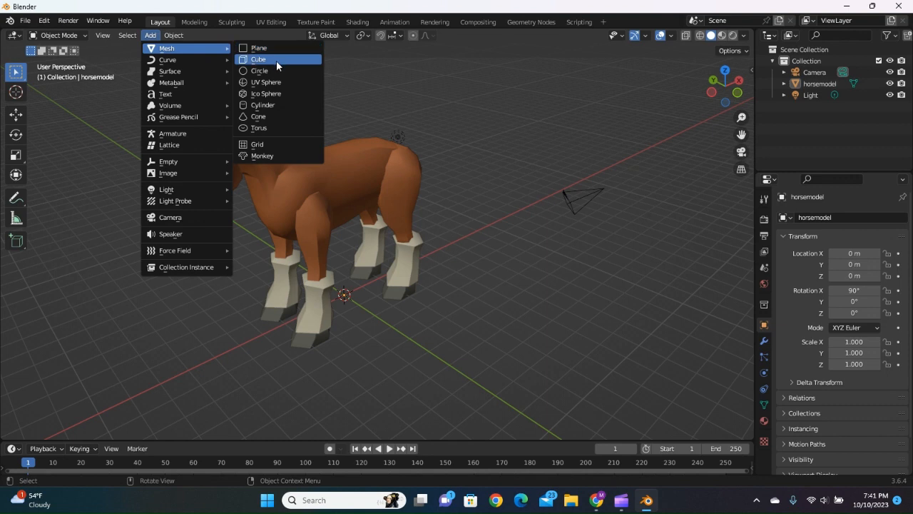
{"action": "left_click", "coordinate": [276, 60]}
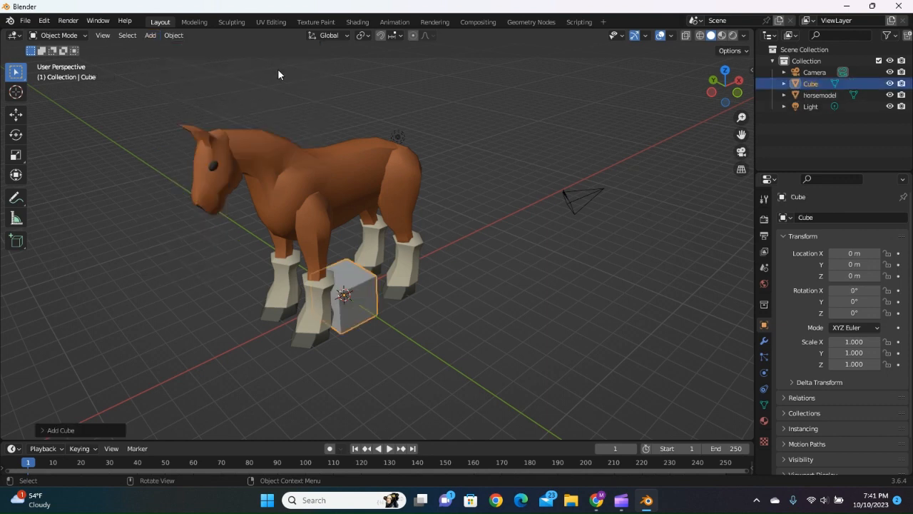
{"action": "left_click", "coordinate": [350, 281]}
Move the cube up to about 1.55 m on Z and along the X axis until it sits in front of the horse's forelegs.
{"action": "middle_click_drag", "start_coordinate": [416, 319], "coordinate": [371, 320]}
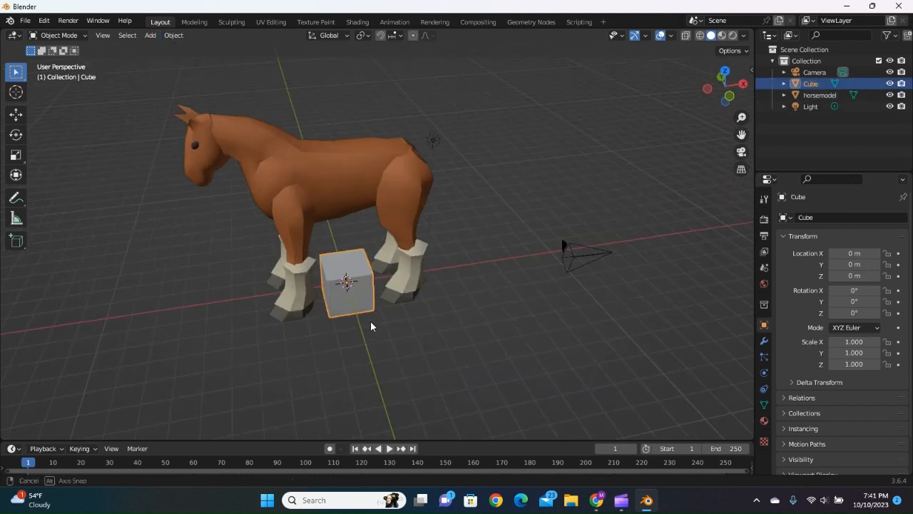
{"action": "scroll", "coordinate": [369, 314], "scroll_direction": "up", "scroll_amount": 5}
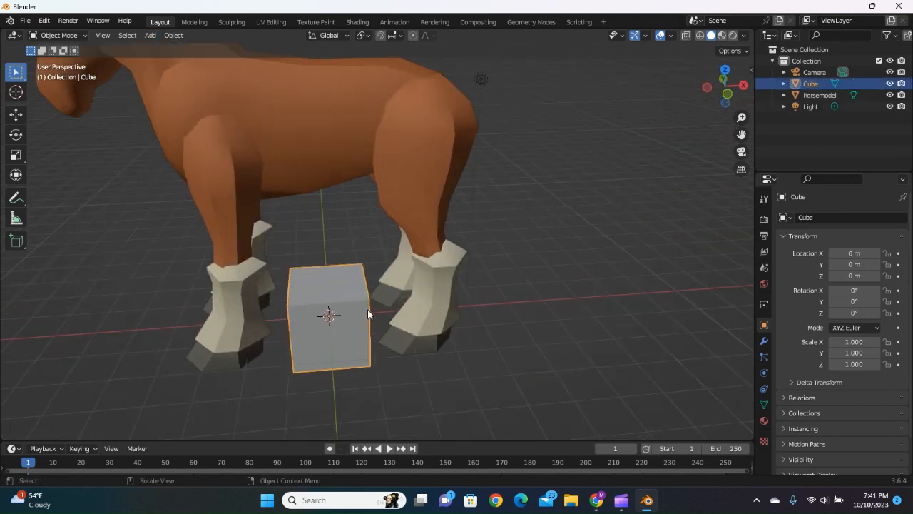
{"action": "left_click", "coordinate": [16, 114]}
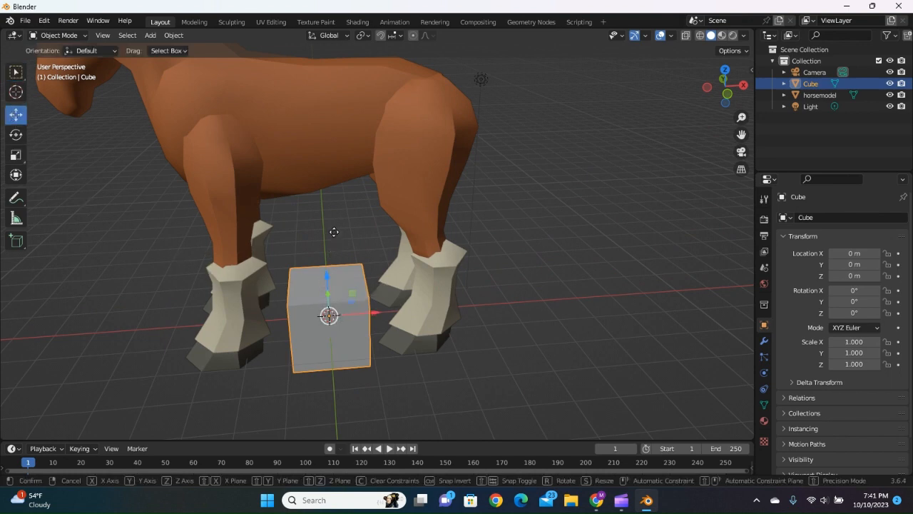
{"action": "left_click_drag", "start_coordinate": [327, 276], "coordinate": [322, 217]}
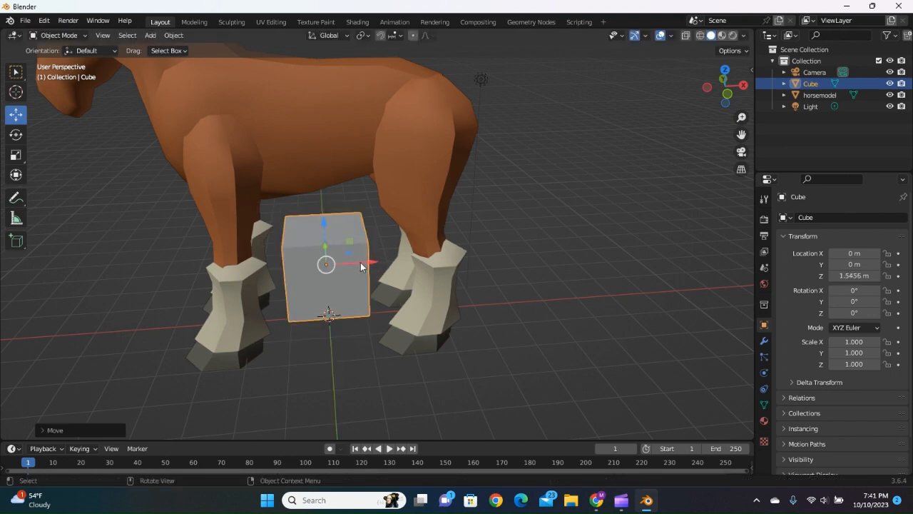
{"action": "left_click_drag", "start_coordinate": [361, 262], "coordinate": [108, 267]}
Select the horse model and examine it together with the cube from several angles.
{"action": "left_click", "coordinate": [247, 158]}
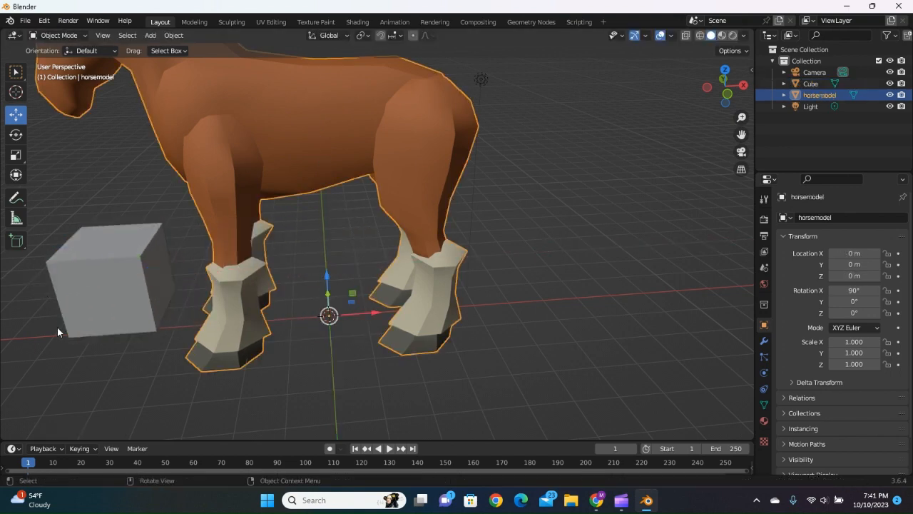
{"action": "middle_click_drag", "start_coordinate": [125, 378], "coordinate": [169, 355]}
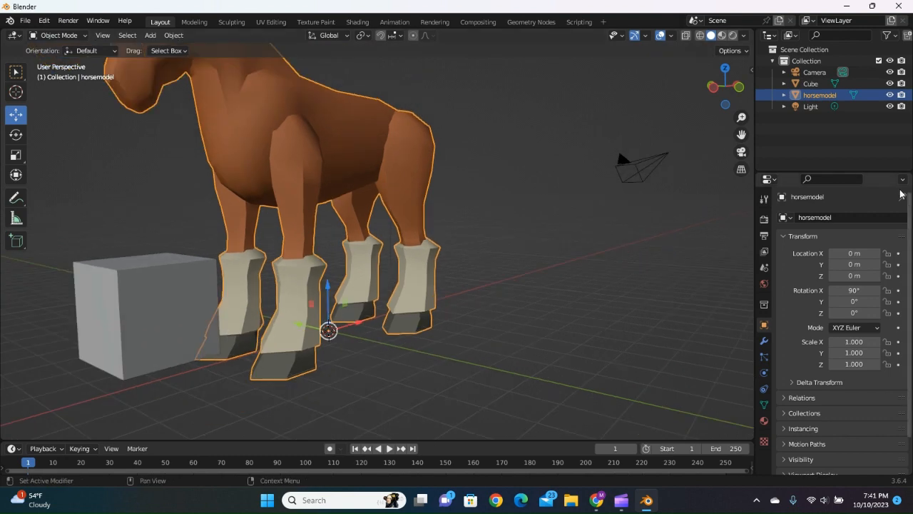
{"action": "left_click_drag", "start_coordinate": [741, 136], "coordinate": [269, 120]}
{"action": "middle_click_drag", "start_coordinate": [474, 307], "coordinate": [403, 338]}
{"action": "scroll", "coordinate": [402, 338], "scroll_direction": "down", "scroll_amount": 4}
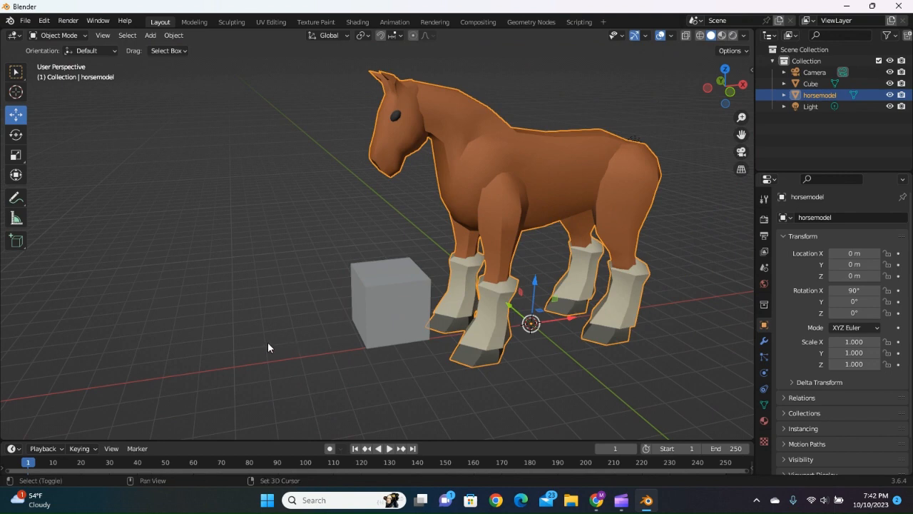
{"action": "middle_click_drag", "start_coordinate": [267, 342], "coordinate": [300, 333], "text": "shift"}
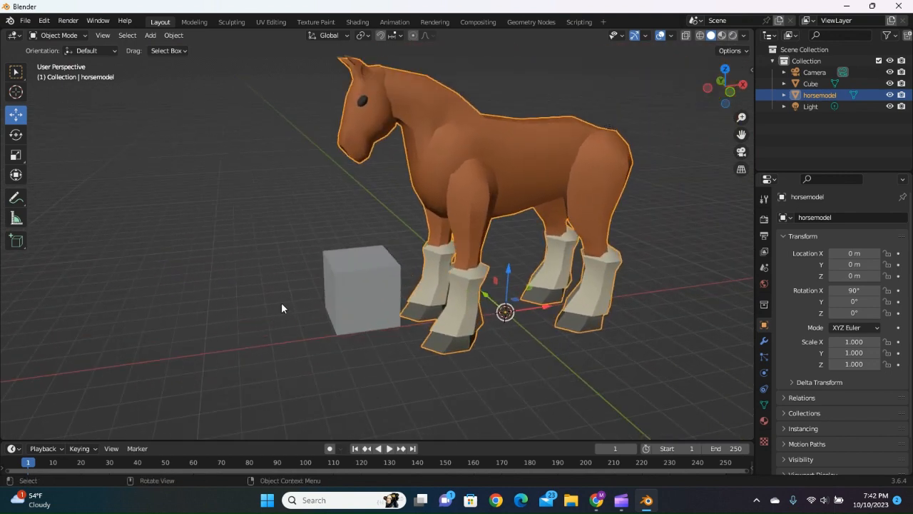
{"action": "middle_click_drag", "start_coordinate": [251, 258], "coordinate": [320, 251], "text": "shift"}
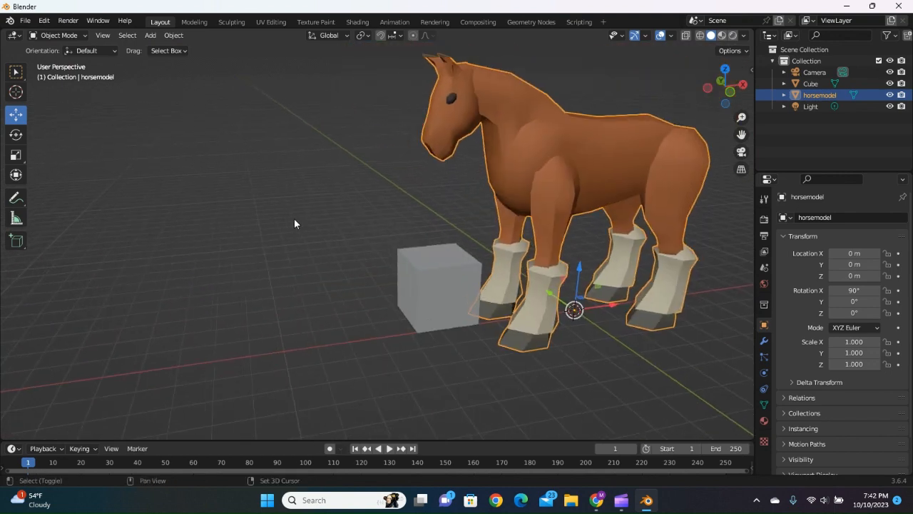
Select the cube and move it along the X axis farther out in front of the horse's forelegs.
{"action": "middle_click_drag", "start_coordinate": [294, 223], "coordinate": [73, 224], "text": "shift"}
{"action": "middle_click_drag", "start_coordinate": [195, 181], "coordinate": [287, 184], "text": "shift"}
{"action": "middle_click_drag", "start_coordinate": [340, 252], "coordinate": [278, 262], "text": "shift"}
{"action": "scroll", "coordinate": [289, 300], "scroll_direction": "up", "scroll_amount": 1}
{"action": "scroll", "coordinate": [288, 297], "scroll_direction": "up", "scroll_amount": 1}
{"action": "middle_click_drag", "start_coordinate": [267, 294], "coordinate": [305, 305]}
{"action": "left_click", "coordinate": [478, 346]}
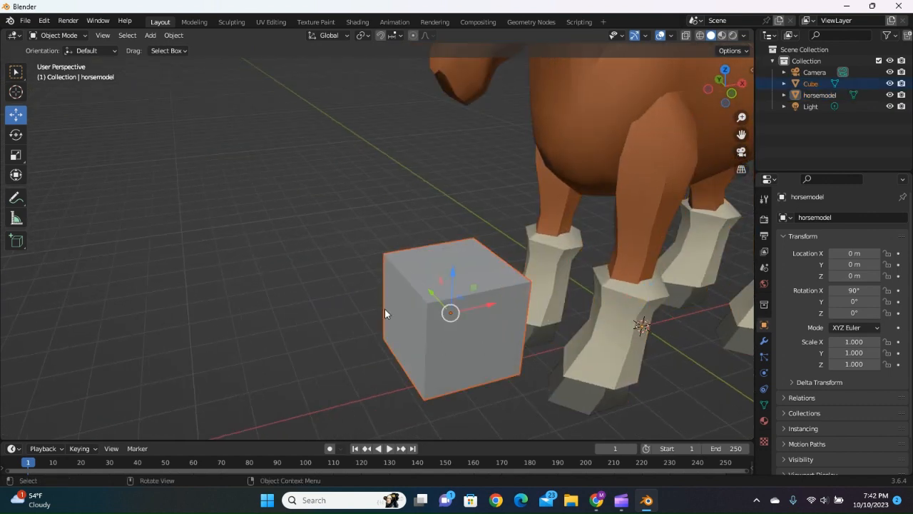
{"action": "left_click_drag", "start_coordinate": [488, 305], "coordinate": [400, 343]}
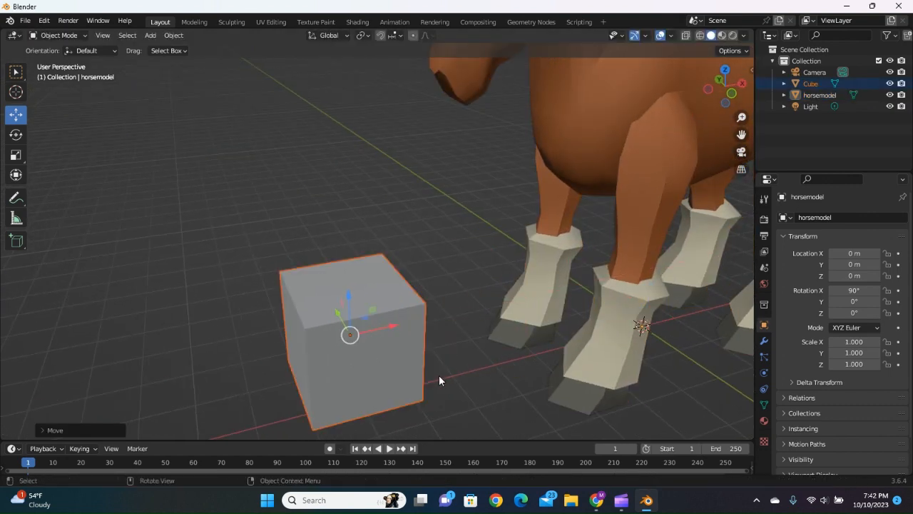
{"action": "middle_click_drag", "start_coordinate": [460, 367], "coordinate": [495, 310], "text": "shift"}
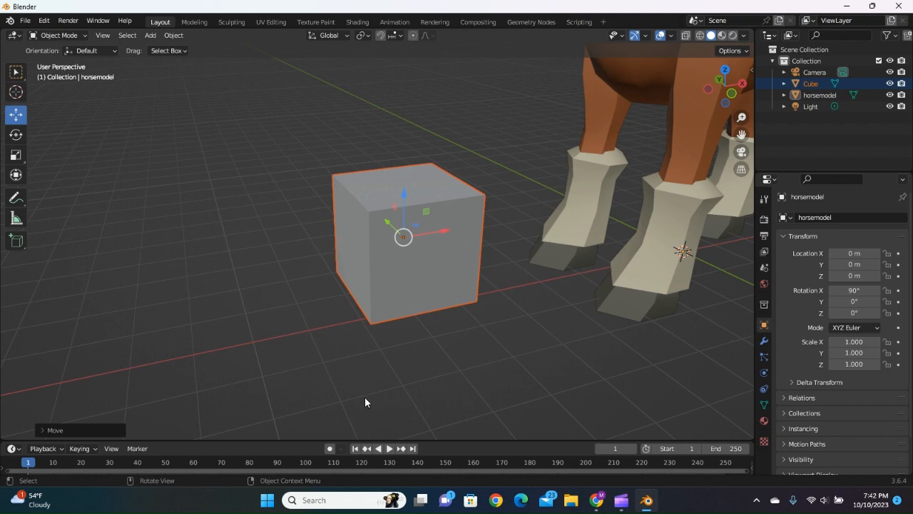
Scale the cube into a thin bar, with a scale of about -0.036 on Y and 0.066 on Z.
{"action": "left_click", "coordinate": [16, 155]}
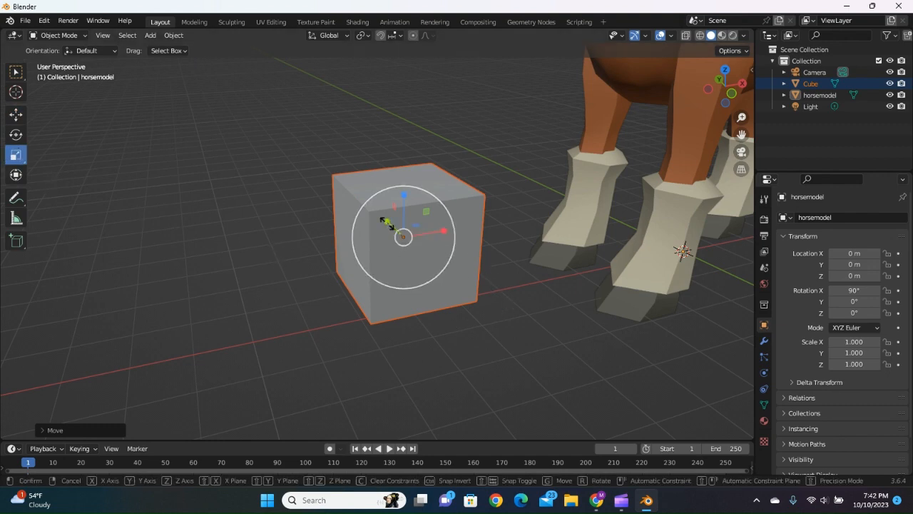
{"action": "left_click_drag", "start_coordinate": [390, 225], "coordinate": [392, 246]}
{"action": "scroll", "coordinate": [510, 249], "scroll_direction": "up", "scroll_amount": 2}
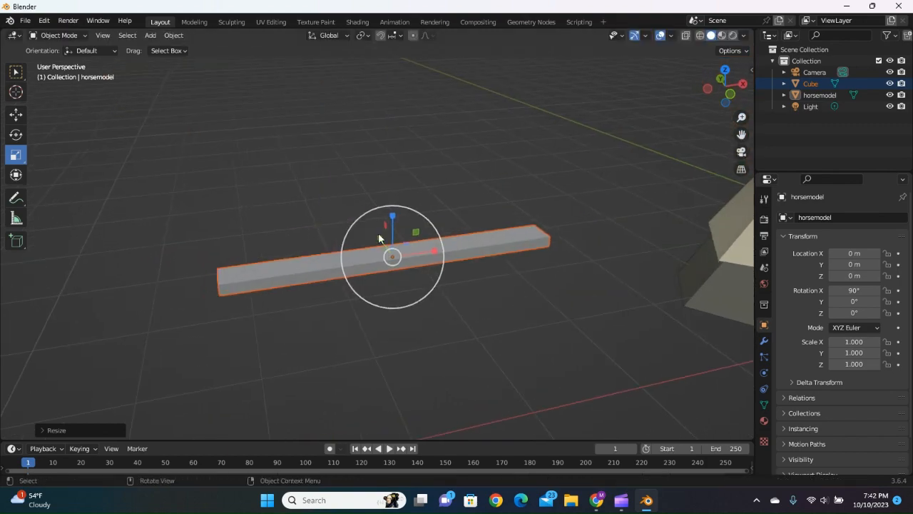
Move the thin bar up until it lies horizontally beside the horse's head at eye level.
{"action": "left_click", "coordinate": [16, 115]}
{"action": "scroll", "coordinate": [378, 232], "scroll_direction": "down", "scroll_amount": 8}
{"action": "middle_click_drag", "start_coordinate": [378, 213], "coordinate": [428, 264]}
{"action": "left_click", "coordinate": [528, 143]}
{"action": "mouse_move", "coordinate": [497, 206]}
{"action": "left_mouse_down"}
{"action": "mouse_move", "coordinate": [471, 183]}
{"action": "mouse_move", "coordinate": [510, 217]}
{"action": "left_mouse_up"}
{"action": "left_click", "coordinate": [525, 202]}
{"action": "middle_click_drag", "start_coordinate": [499, 335], "coordinate": [459, 303]}
{"action": "scroll", "coordinate": [433, 270], "scroll_direction": "up", "scroll_amount": 4}
{"action": "left_click", "coordinate": [432, 271]}
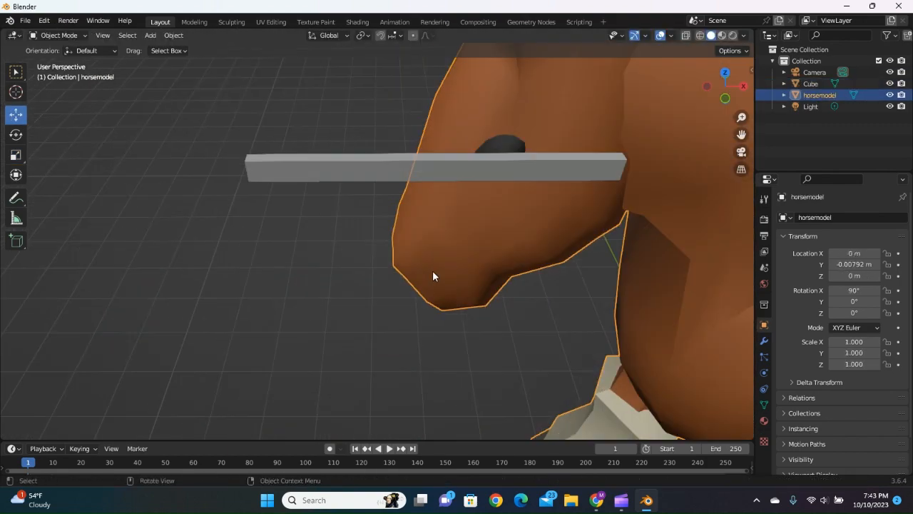
Rotate the bar to about -54.6° on Y and place it along the horse's cheek at about X -5.06, Y -0.68, Z 6.74 m.
{"action": "left_click", "coordinate": [342, 214]}
{"action": "left_click", "coordinate": [16, 135]}
{"action": "left_click_drag", "start_coordinate": [368, 198], "coordinate": [335, 158]}
{"action": "key", "text": "ctrl+z"}
{"action": "left_click", "coordinate": [16, 115]}
{"action": "left_click_drag", "start_coordinate": [374, 215], "coordinate": [437, 217]}
{"action": "middle_click_drag", "start_coordinate": [428, 314], "coordinate": [461, 321]}
{"action": "left_click_drag", "start_coordinate": [615, 232], "coordinate": [602, 221]}
{"action": "middle_click_drag", "start_coordinate": [523, 311], "coordinate": [495, 308]}
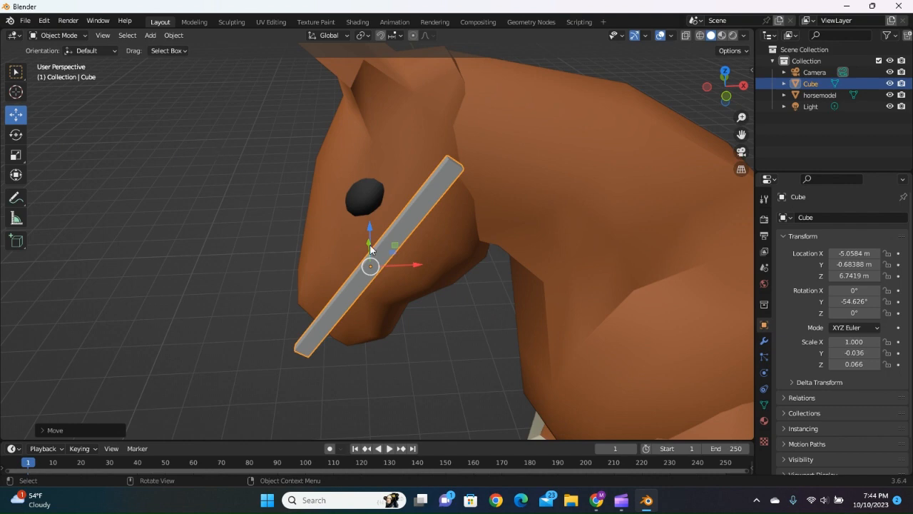
Rotate the bar to about -65.2° on Y so it follows the cheek behind the eye, and deselect it.
{"action": "left_click", "coordinate": [16, 137]}
{"action": "left_click", "coordinate": [406, 242]}
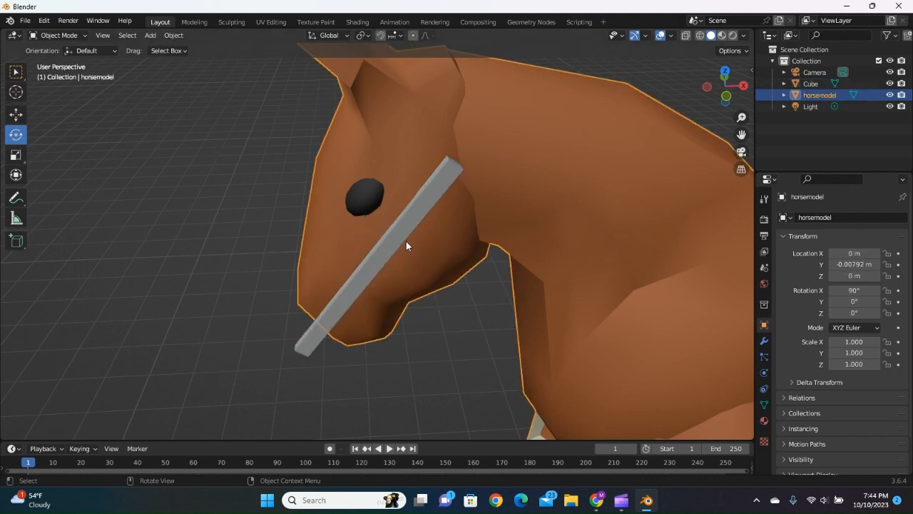
{"action": "left_click", "coordinate": [384, 242]}
{"action": "left_click_drag", "start_coordinate": [395, 238], "coordinate": [390, 228]}
{"action": "left_click", "coordinate": [183, 199]}
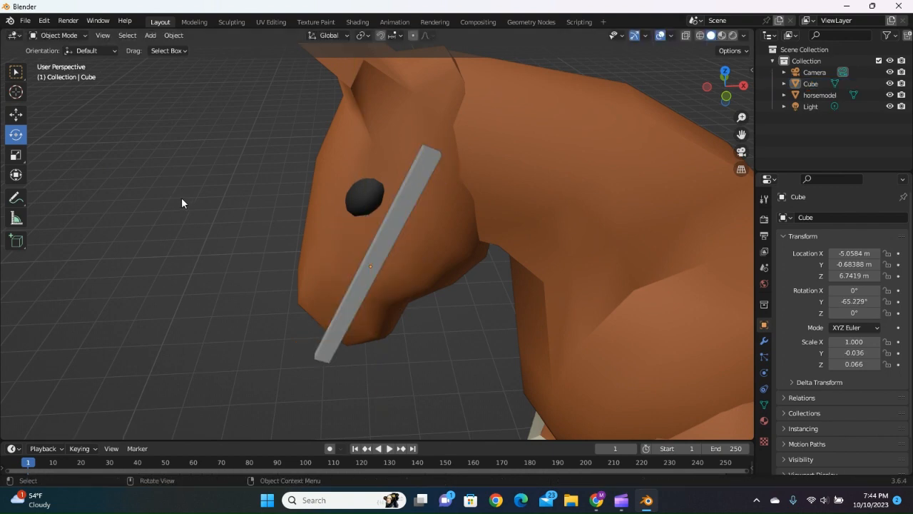
Enter Edit Mode on the bar and subdivide its mesh once.
{"action": "left_click", "coordinate": [67, 37]}
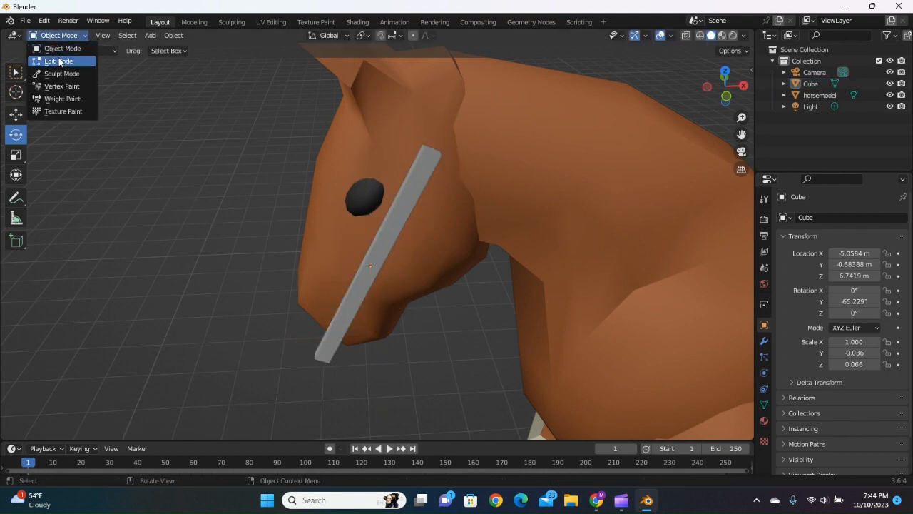
{"action": "left_click", "coordinate": [65, 60]}
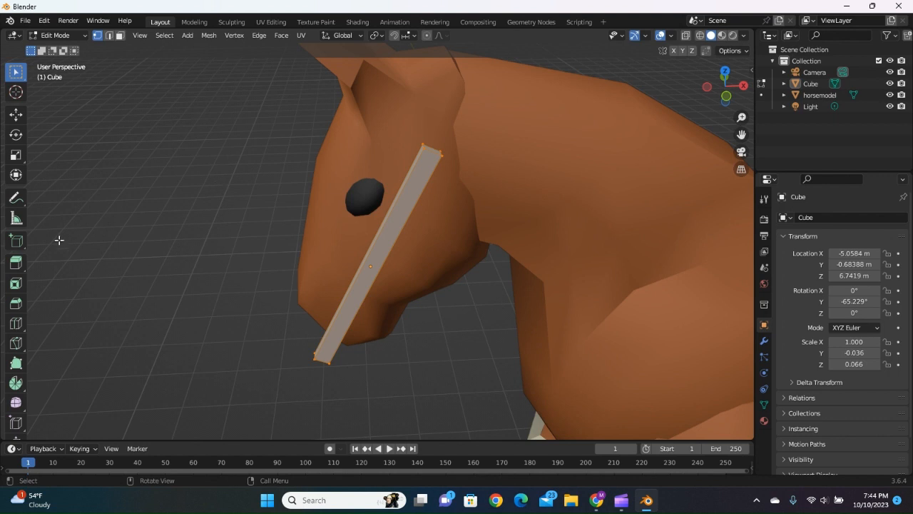
{"action": "scroll", "coordinate": [10, 226], "scroll_direction": "down", "scroll_amount": 3}
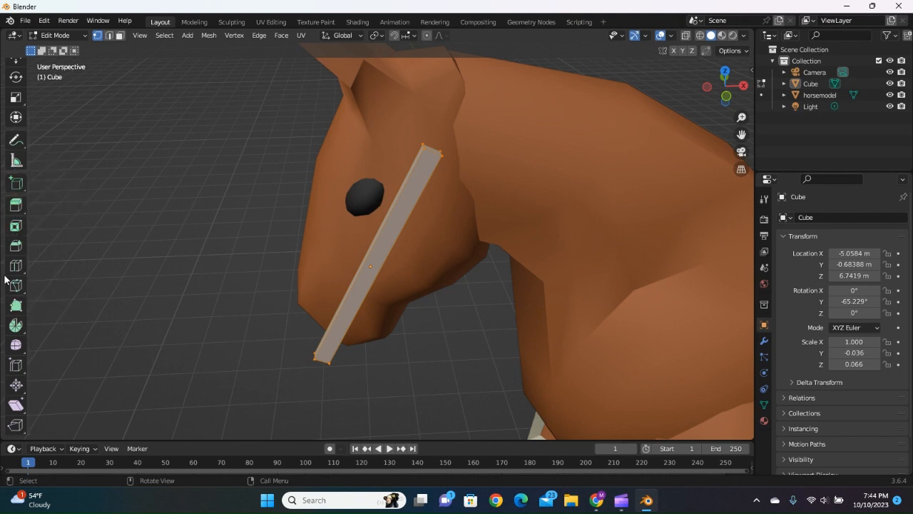
{"action": "left_click", "coordinate": [15, 411]}
{"action": "right_click", "coordinate": [397, 223]}
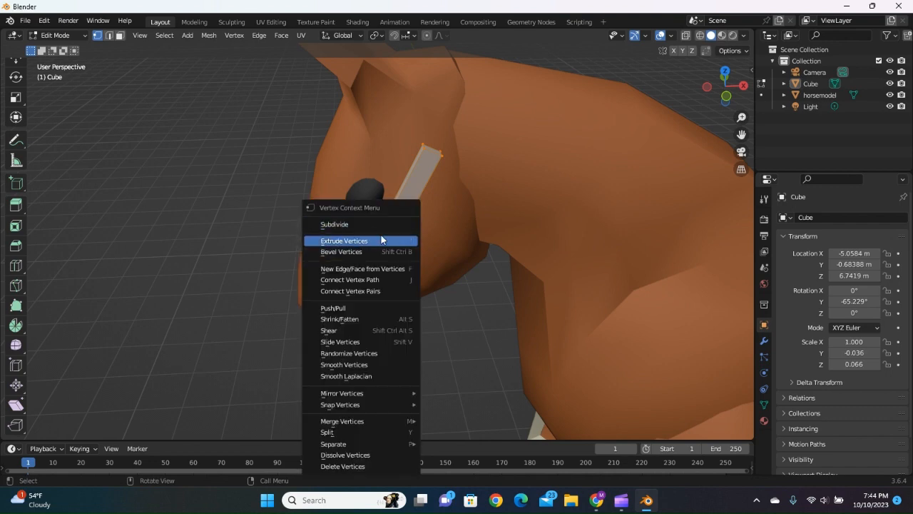
{"action": "left_click", "coordinate": [372, 227]}
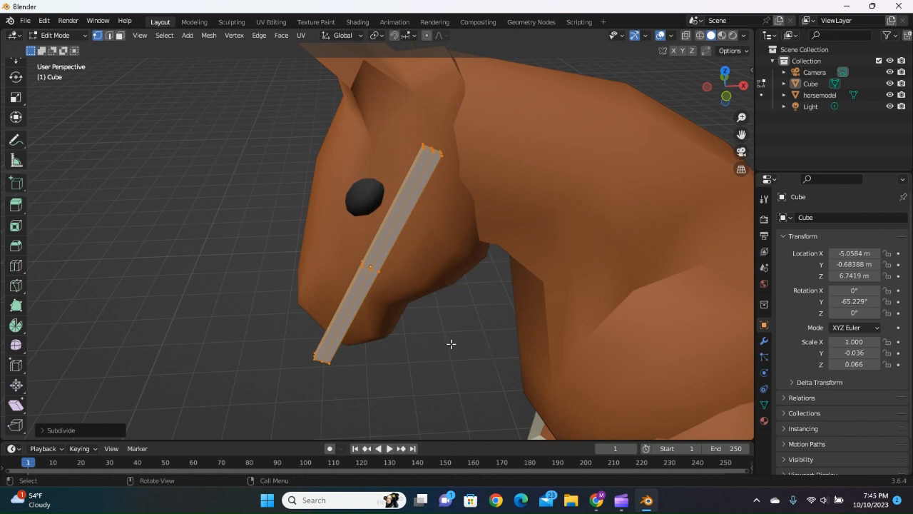
Deselect all of the bar's vertices and set the viewport shading to wireframe.
{"action": "middle_click_drag", "start_coordinate": [451, 344], "coordinate": [472, 348]}
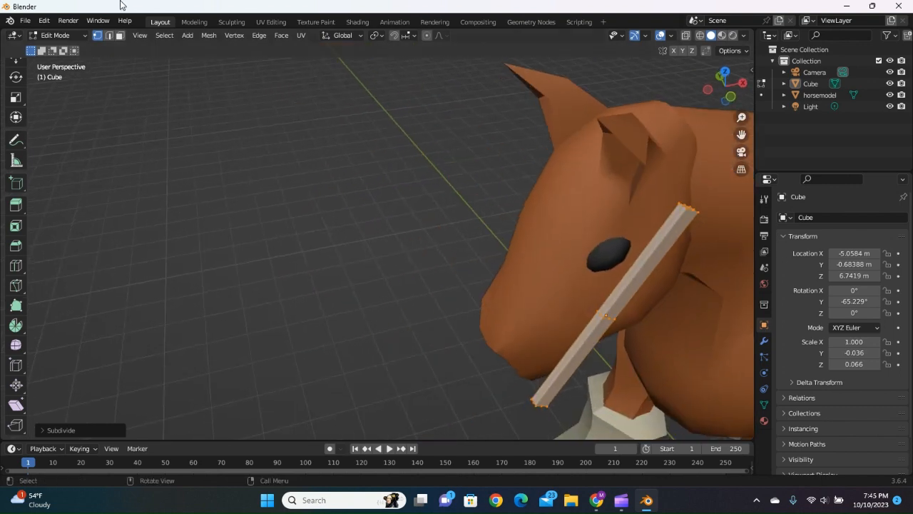
{"action": "middle_click_drag", "start_coordinate": [425, 284], "coordinate": [471, 314]}
{"action": "middle_click_drag", "start_coordinate": [563, 359], "coordinate": [461, 280]}
{"action": "scroll", "coordinate": [633, 302], "scroll_direction": "up", "scroll_amount": 2}
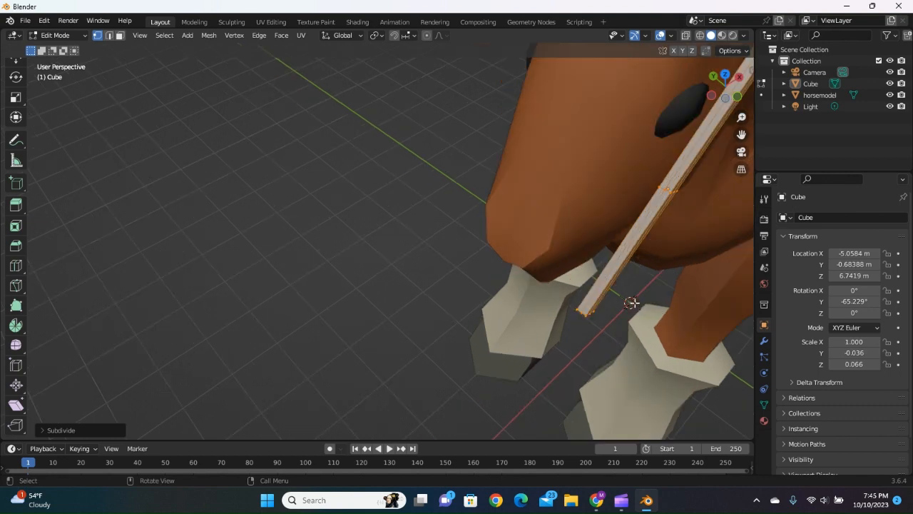
{"action": "middle_click_drag", "start_coordinate": [635, 303], "coordinate": [615, 321]}
{"action": "left_click", "coordinate": [302, 150]}
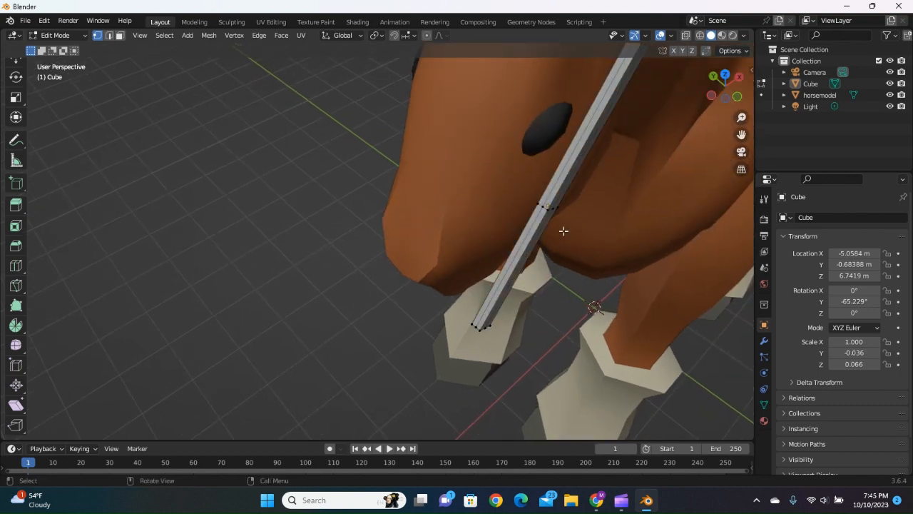
{"action": "left_click_drag", "start_coordinate": [591, 250], "coordinate": [517, 180]}
{"action": "left_click", "coordinate": [699, 36]}
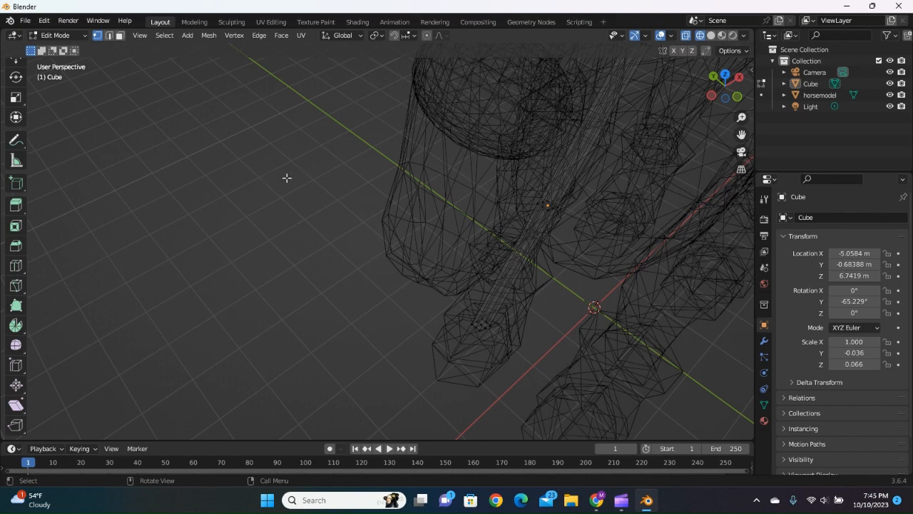
Box-select the vertices at the bar's midpoint and move them slightly outward from the horse's head along the Y axis.
{"action": "mouse_move", "coordinate": [571, 271]}
{"action": "middle_mouse_down"}
{"action": "mouse_move", "coordinate": [565, 276]}
{"action": "mouse_move", "coordinate": [587, 288]}
{"action": "mouse_move", "coordinate": [511, 275]}
{"action": "mouse_move", "coordinate": [566, 288]}
{"action": "middle_mouse_up"}
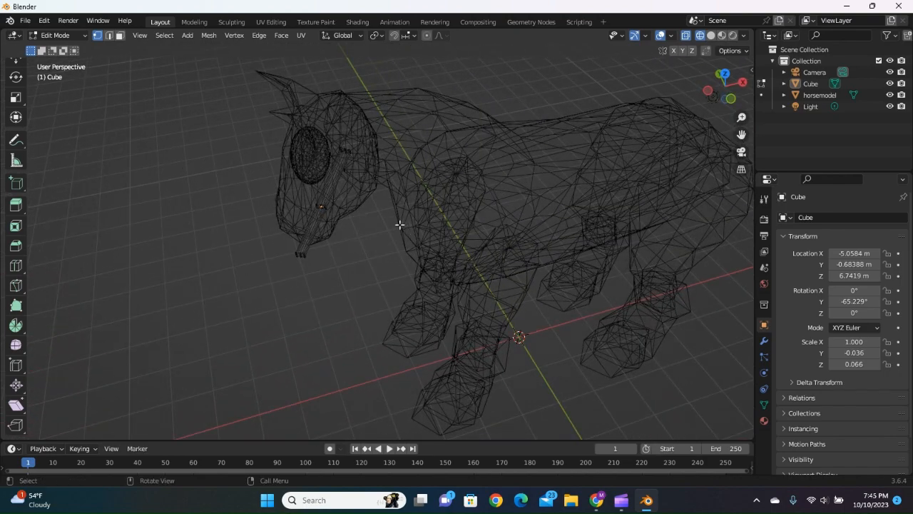
{"action": "scroll", "coordinate": [390, 267], "scroll_direction": "up", "scroll_amount": 2}
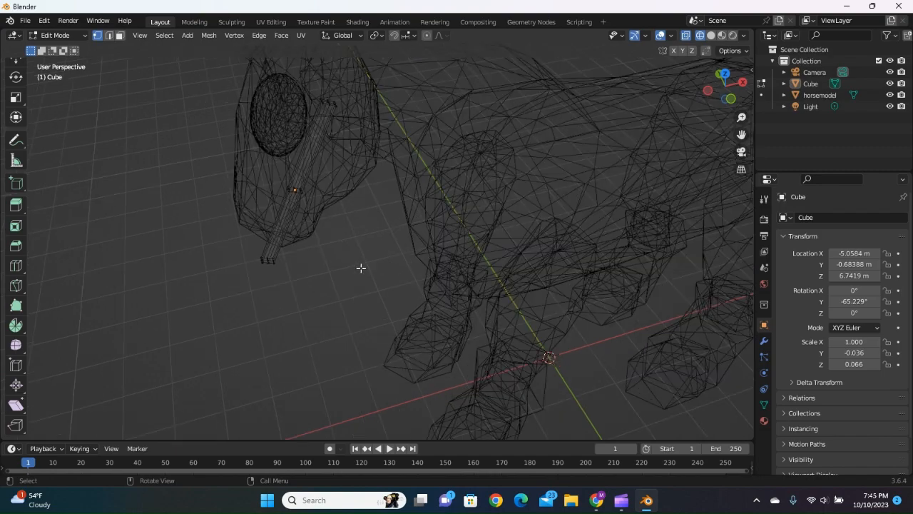
{"action": "scroll", "coordinate": [361, 267], "scroll_direction": "up", "scroll_amount": 1}
{"action": "middle_click_drag", "start_coordinate": [326, 227], "coordinate": [388, 252]}
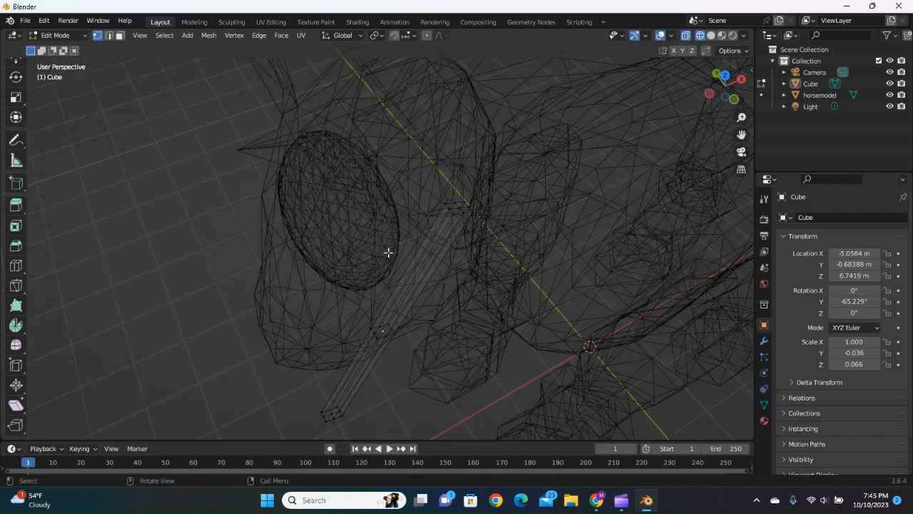
{"action": "middle_click_drag", "start_coordinate": [425, 309], "coordinate": [400, 194], "text": "shift"}
{"action": "left_click_drag", "start_coordinate": [364, 165], "coordinate": [456, 256]}
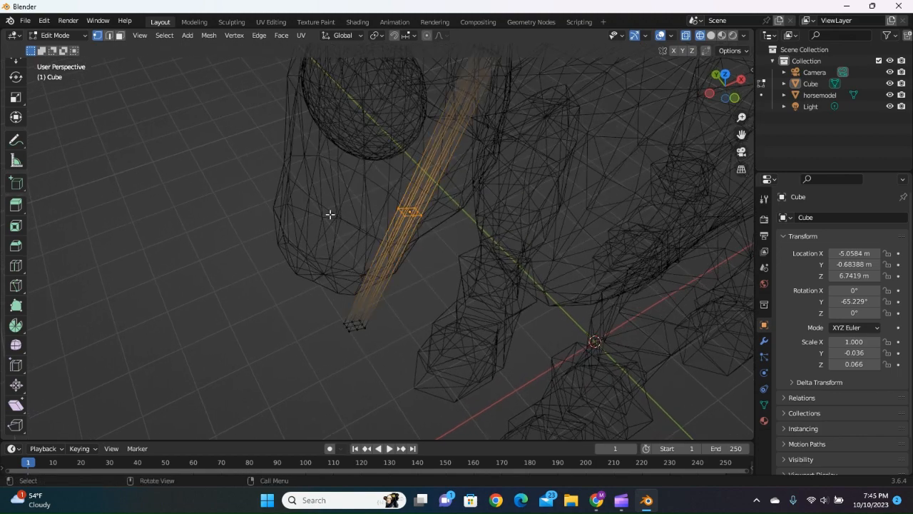
{"action": "scroll", "coordinate": [16, 107], "scroll_direction": "up", "scroll_amount": 3}
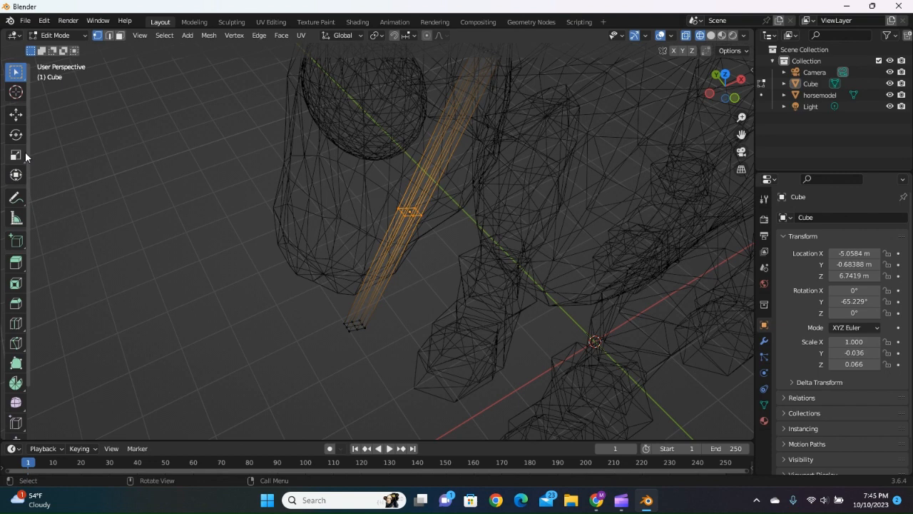
{"action": "left_click", "coordinate": [15, 114]}
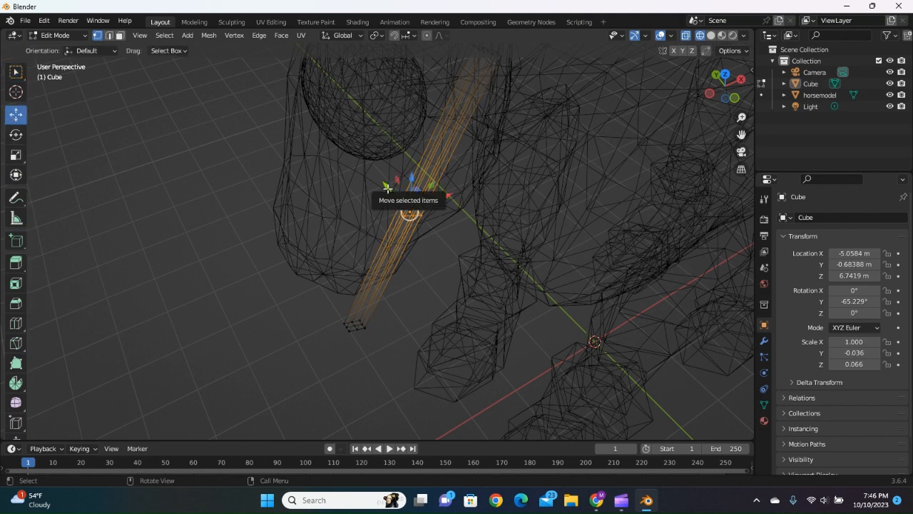
{"action": "left_click_drag", "start_coordinate": [386, 187], "coordinate": [382, 209]}
{"action": "left_click", "coordinate": [378, 213]}
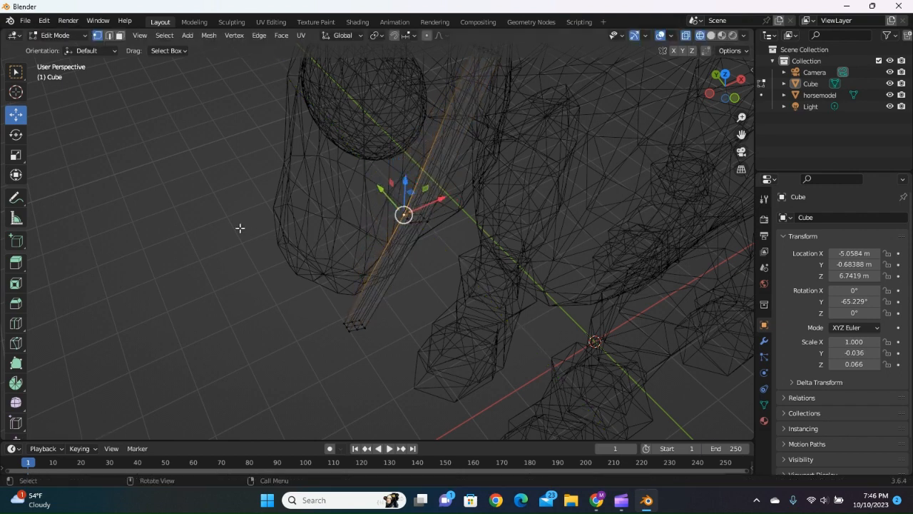
Reselect the bar's middle vertices and move them farther along Y so the bar bends around the cheek.
{"action": "left_click", "coordinate": [240, 228]}
{"action": "mouse_move", "coordinate": [451, 300]}
{"action": "middle_mouse_down"}
{"action": "mouse_move", "coordinate": [420, 290]}
{"action": "mouse_move", "coordinate": [442, 311]}
{"action": "middle_mouse_up"}
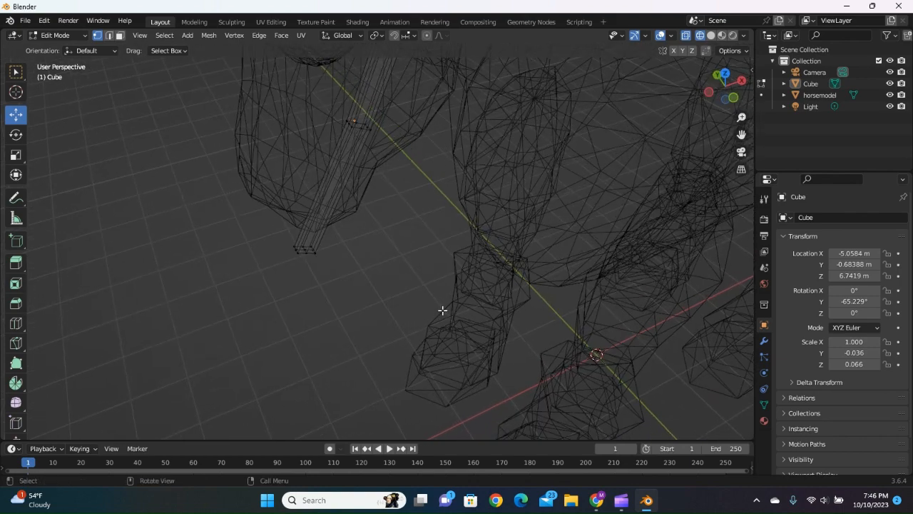
{"action": "left_click_drag", "start_coordinate": [307, 74], "coordinate": [423, 185]}
{"action": "middle_click_drag", "start_coordinate": [439, 187], "coordinate": [442, 165]}
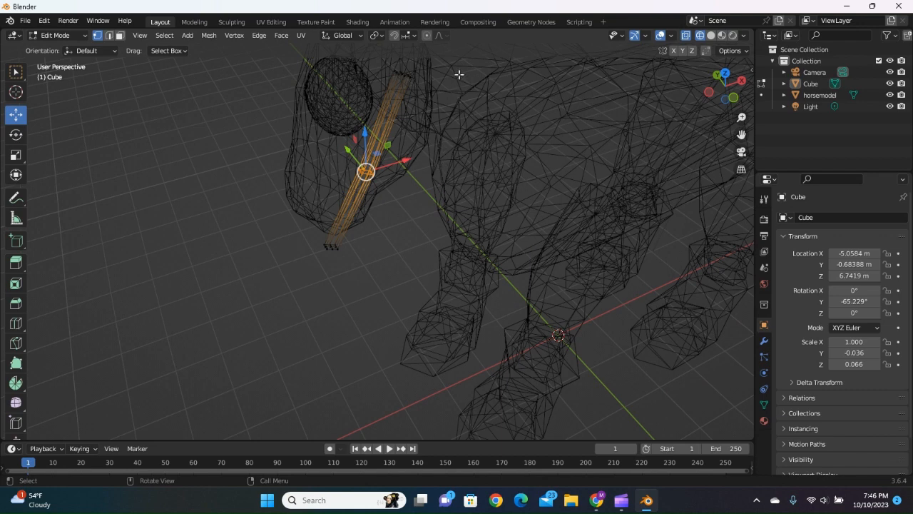
{"action": "left_click", "coordinate": [427, 36]}
{"action": "mouse_move", "coordinate": [347, 150]}
{"action": "left_mouse_down"}
{"action": "mouse_move", "coordinate": [375, 178]}
{"action": "mouse_move", "coordinate": [373, 189]}
{"action": "mouse_move", "coordinate": [401, 190]}
{"action": "mouse_move", "coordinate": [373, 179]}
{"action": "mouse_move", "coordinate": [404, 222]}
{"action": "mouse_move", "coordinate": [357, 151]}
{"action": "left_mouse_up"}
Examine how the bent bar fits against the horse's head from near and far.
{"action": "scroll", "coordinate": [360, 168], "scroll_direction": "down", "scroll_amount": 4}
{"action": "scroll", "coordinate": [374, 190], "scroll_direction": "up", "scroll_amount": 8}
{"action": "scroll", "coordinate": [373, 184], "scroll_direction": "up", "scroll_amount": 5}
{"action": "scroll", "coordinate": [372, 184], "scroll_direction": "down", "scroll_amount": 14}
{"action": "scroll", "coordinate": [372, 185], "scroll_direction": "up", "scroll_amount": 14}
{"action": "scroll", "coordinate": [373, 186], "scroll_direction": "up", "scroll_amount": 8}
{"action": "scroll", "coordinate": [376, 180], "scroll_direction": "down", "scroll_amount": 14}
{"action": "scroll", "coordinate": [373, 178], "scroll_direction": "down", "scroll_amount": 17}
{"action": "scroll", "coordinate": [374, 174], "scroll_direction": "up", "scroll_amount": 20}
{"action": "scroll", "coordinate": [370, 166], "scroll_direction": "up", "scroll_amount": 4}
{"action": "scroll", "coordinate": [354, 145], "scroll_direction": "up", "scroll_amount": 5}
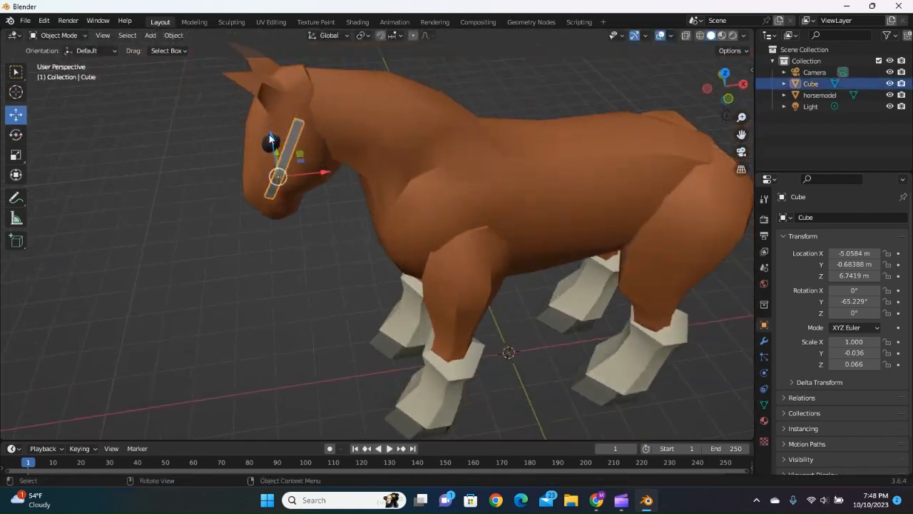
Move the bent bar to about -5.01 m on X and 6.68 m on Z along the cheek, and clear the selection.
{"action": "left_click", "coordinate": [269, 135]}
{"action": "key", "text": "g"}
{"action": "key", "text": "x"}
{"action": "left_click", "coordinate": [326, 175]}
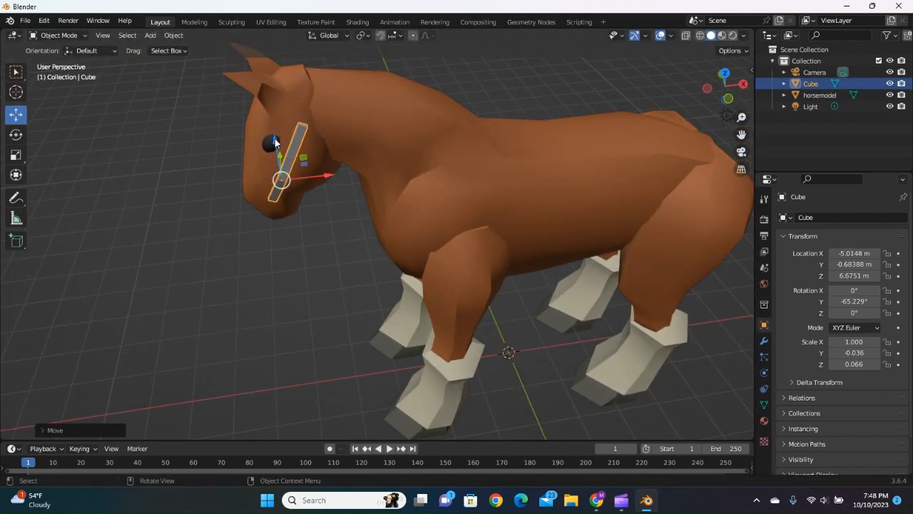
{"action": "left_click", "coordinate": [275, 138]}
{"action": "left_click", "coordinate": [249, 263]}
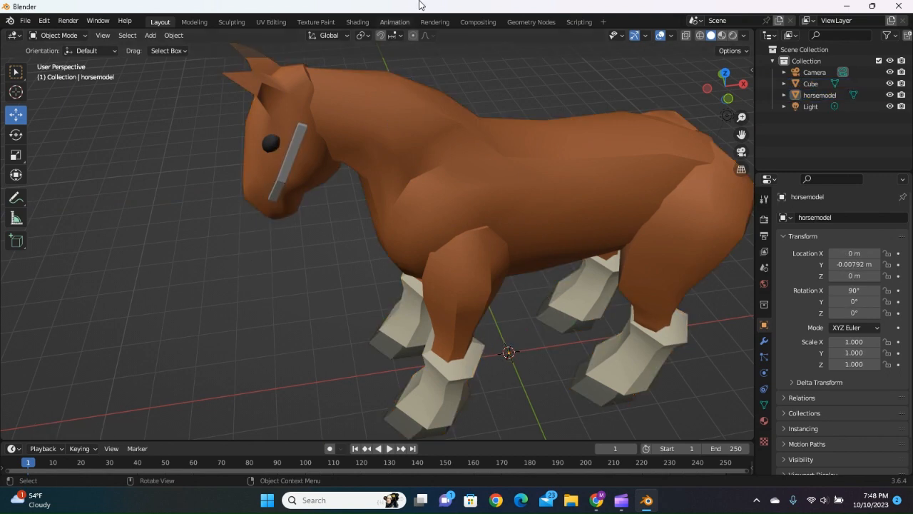
Try a Draw brush stroke across the horse's flank in the Sculpting workspace and undo it.
{"action": "left_click", "coordinate": [233, 22]}
{"action": "middle_click_drag", "start_coordinate": [320, 184], "coordinate": [366, 232]}
{"action": "scroll", "coordinate": [364, 228], "scroll_direction": "down", "scroll_amount": 8}
{"action": "scroll", "coordinate": [325, 203], "scroll_direction": "up", "scroll_amount": 1}
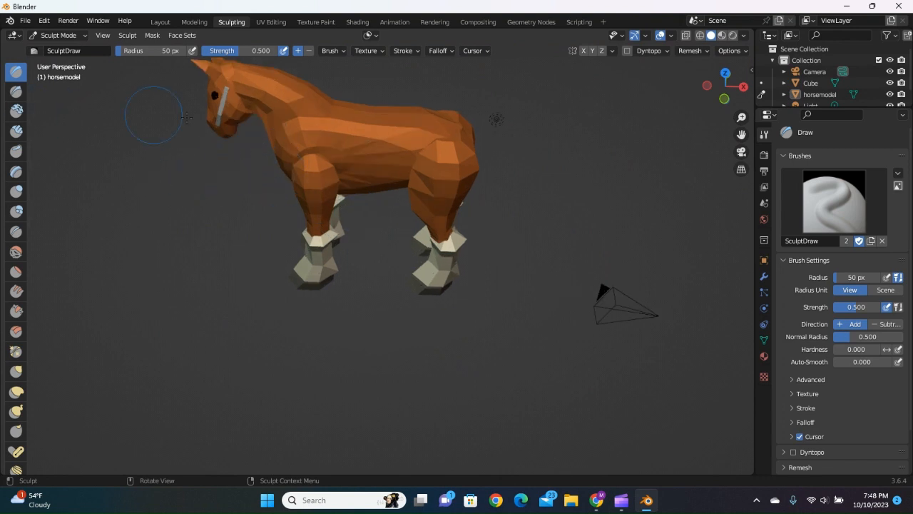
{"action": "mouse_move", "coordinate": [296, 146]}
{"action": "left_mouse_down"}
{"action": "mouse_move", "coordinate": [314, 157]}
{"action": "mouse_move", "coordinate": [392, 122]}
{"action": "mouse_move", "coordinate": [375, 158]}
{"action": "mouse_move", "coordinate": [343, 154]}
{"action": "mouse_move", "coordinate": [362, 148]}
{"action": "left_mouse_up"}
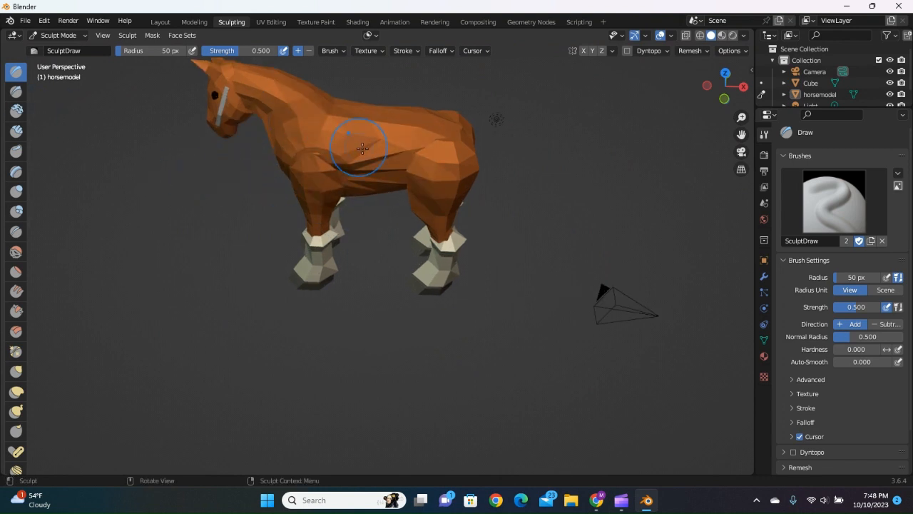
{"action": "key", "text": "ctrl+z"}
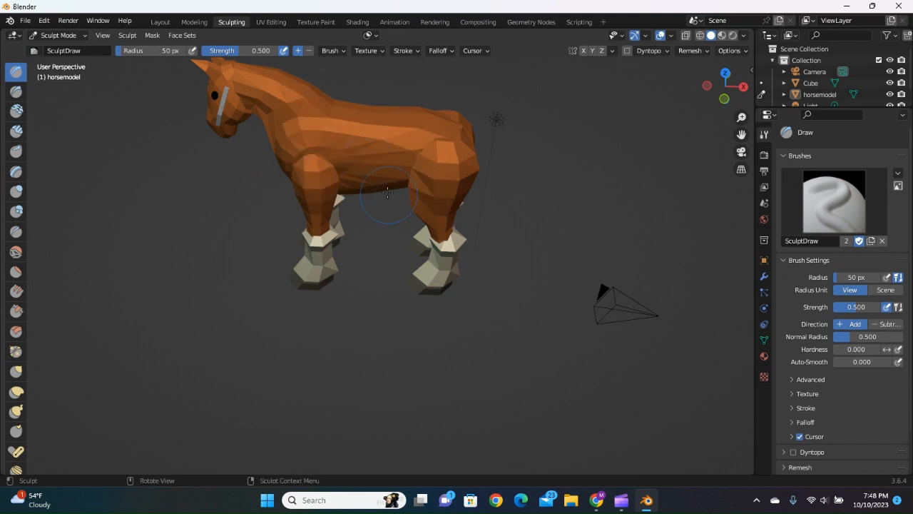
Return to the Layout workspace and add a torus mesh to the scene.
{"action": "left_click", "coordinate": [161, 22]}
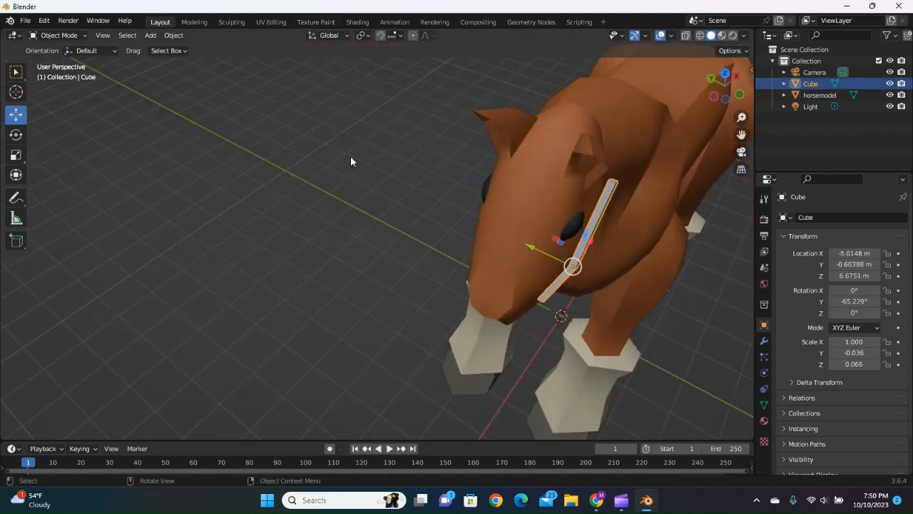
{"action": "key", "text": "Tab"}
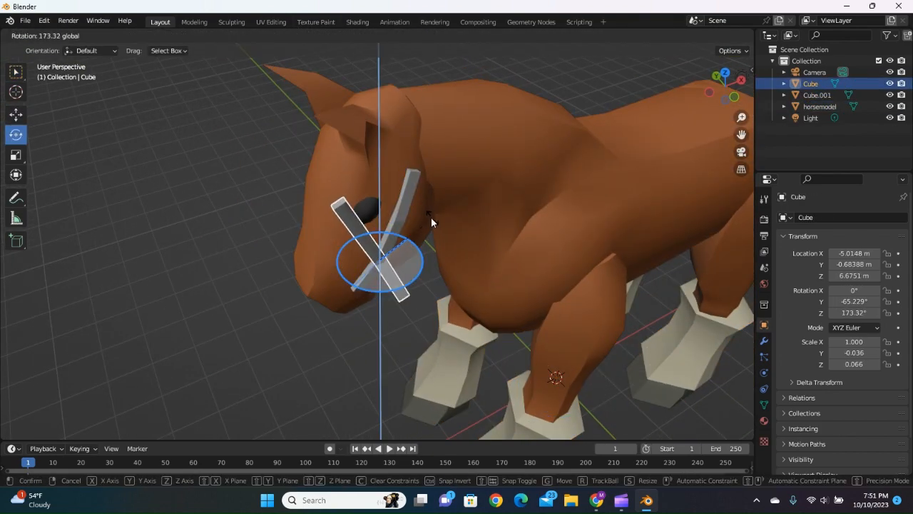
{"action": "left_click_drag", "start_coordinate": [431, 217], "coordinate": [441, 198]}
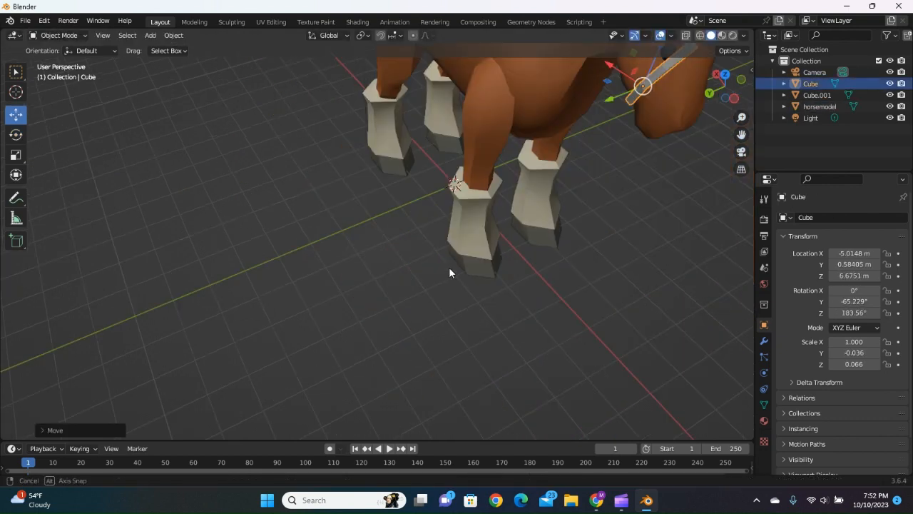
{"action": "left_click", "coordinate": [183, 34]}
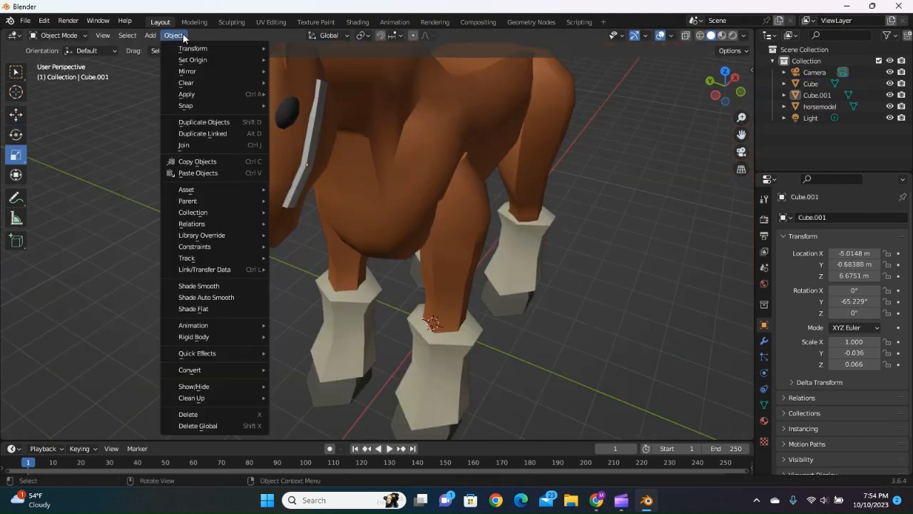
{"action": "mouse_move", "coordinate": [149, 37]}
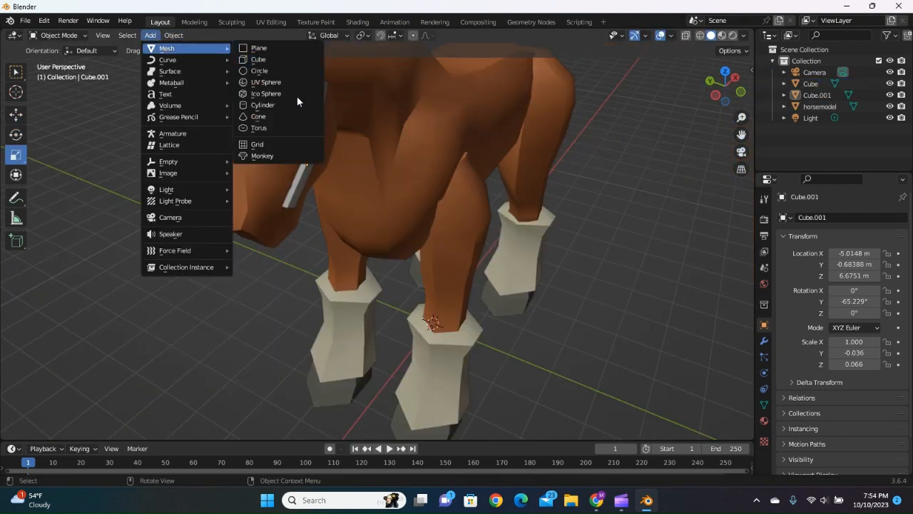
{"action": "left_click", "coordinate": [262, 129]}
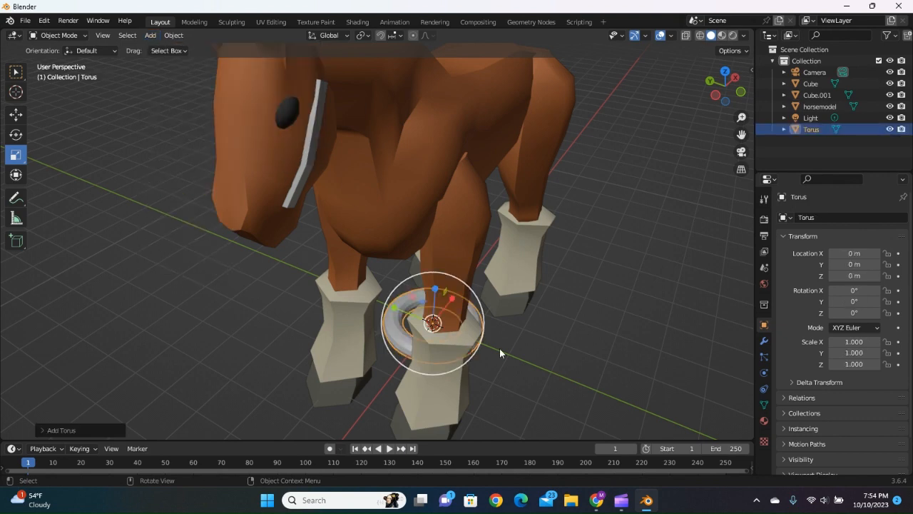
Stretch the torus along the Z axis to make the ring thicker, undoing a first attempt.
{"action": "middle_click_drag", "start_coordinate": [500, 348], "coordinate": [430, 367]}
{"action": "scroll", "coordinate": [428, 364], "scroll_direction": "up", "scroll_amount": 3}
{"action": "left_click_drag", "start_coordinate": [331, 235], "coordinate": [324, 167]}
{"action": "key", "text": "ctrl+z"}
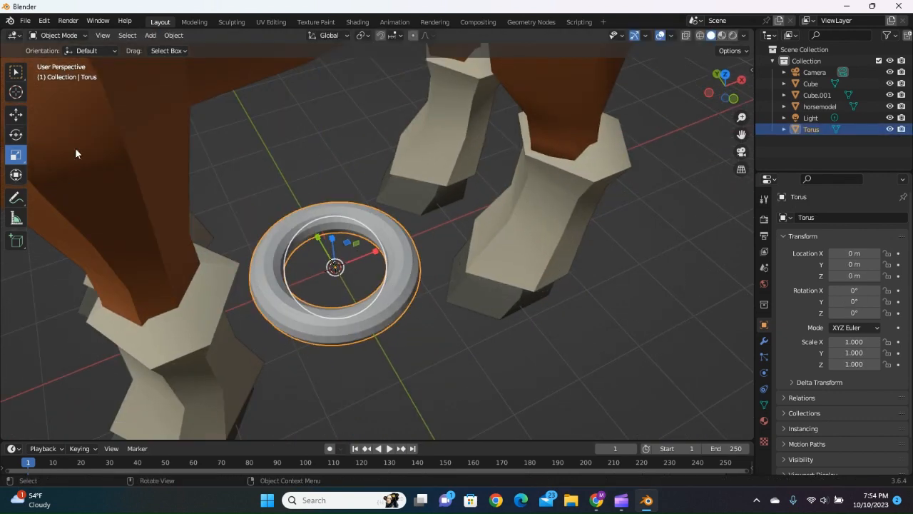
{"action": "left_click_drag", "start_coordinate": [348, 246], "coordinate": [338, 265]}
{"action": "left_click_drag", "start_coordinate": [331, 235], "coordinate": [329, 180]}
Shrink and rotate the torus and move it to the cheek strap's lower end, about -5.23 m X, -0.50 m Y, 6.14 m Z.
{"action": "left_click", "coordinate": [16, 115]}
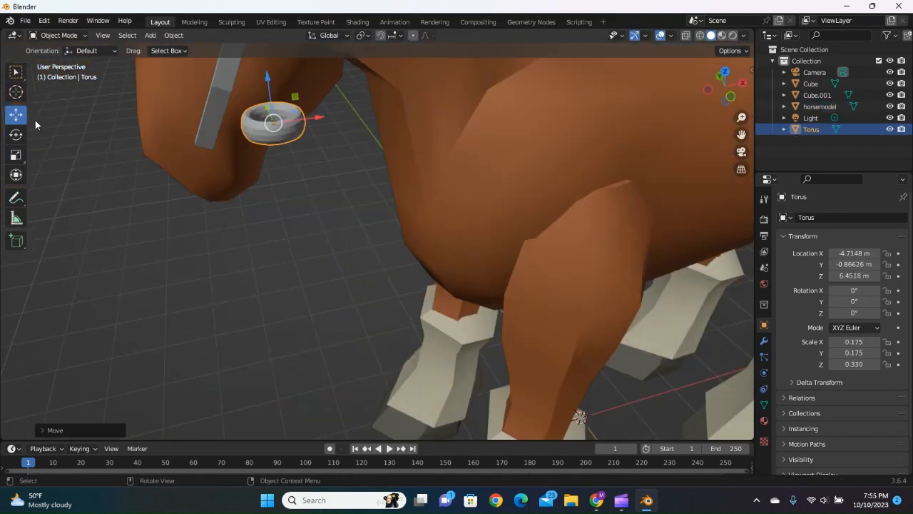
{"action": "left_click", "coordinate": [16, 154]}
{"action": "left_click_drag", "start_coordinate": [285, 107], "coordinate": [277, 125]}
{"action": "left_click", "coordinate": [16, 135]}
{"action": "left_click_drag", "start_coordinate": [288, 182], "coordinate": [254, 159]}
{"action": "left_click", "coordinate": [16, 115]}
{"action": "middle_click_drag", "start_coordinate": [298, 241], "coordinate": [250, 231]}
{"action": "left_click_drag", "start_coordinate": [231, 109], "coordinate": [233, 117]}
{"action": "middle_click_drag", "start_coordinate": [285, 229], "coordinate": [357, 285]}
Rotate the ring to follow the horse's cheek surface and fine-tune its scale at the strap's end.
{"action": "left_click", "coordinate": [16, 135]}
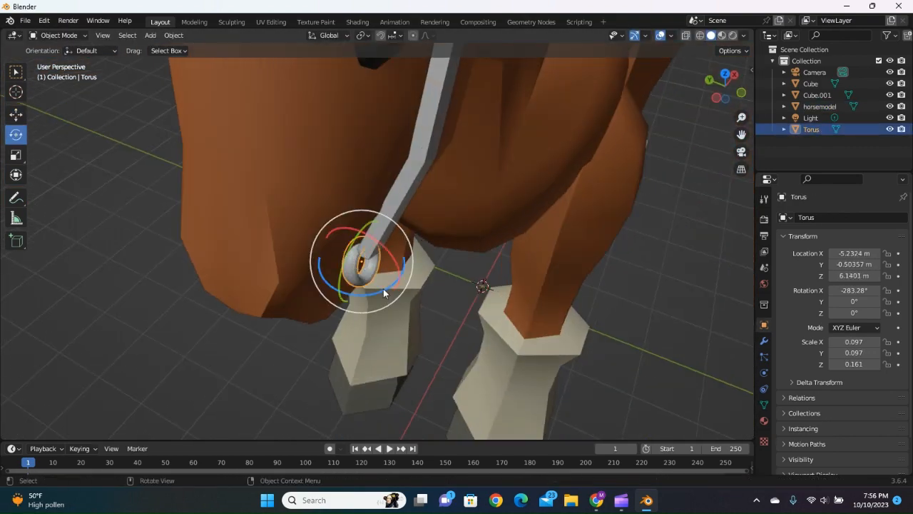
{"action": "left_click_drag", "start_coordinate": [383, 290], "coordinate": [371, 294]}
{"action": "left_click_drag", "start_coordinate": [386, 275], "coordinate": [390, 261]}
{"action": "middle_click_drag", "start_coordinate": [389, 261], "coordinate": [420, 285]}
{"action": "left_click", "coordinate": [16, 155]}
{"action": "left_click_drag", "start_coordinate": [324, 292], "coordinate": [329, 294]}
{"action": "left_click", "coordinate": [16, 115]}
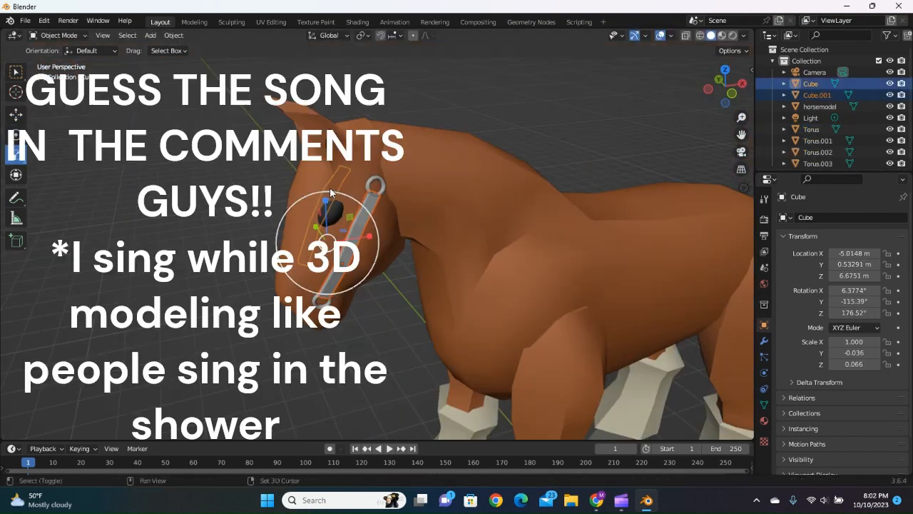
Shorten both cheek straps along Z and move them to about -4.97 m on X and 6.81 m on Z.
{"action": "left_click_drag", "start_coordinate": [323, 198], "coordinate": [325, 216]}
{"action": "left_click", "coordinate": [16, 120]}
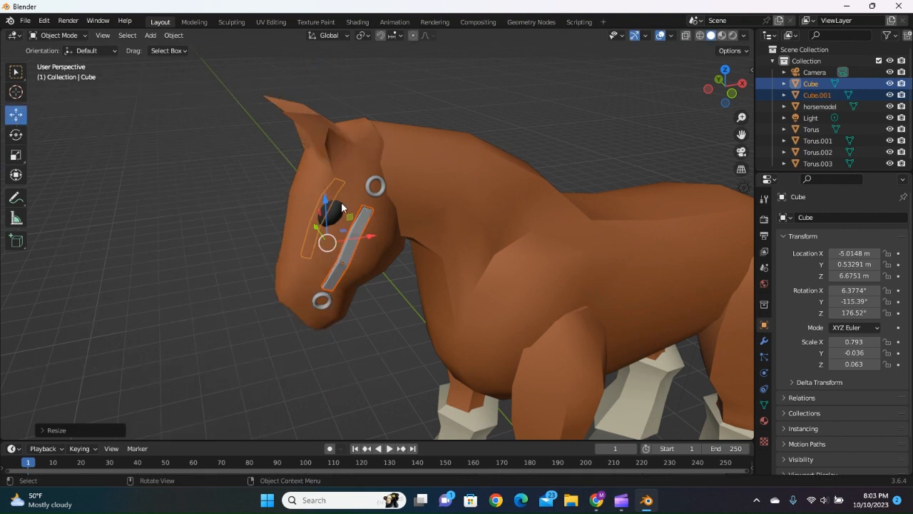
{"action": "left_click_drag", "start_coordinate": [329, 202], "coordinate": [333, 194]}
{"action": "left_click_drag", "start_coordinate": [368, 223], "coordinate": [375, 223]}
{"action": "middle_click_drag", "start_coordinate": [285, 249], "coordinate": [350, 278]}
{"action": "left_click_drag", "start_coordinate": [214, 234], "coordinate": [210, 233]}
{"action": "middle_click_drag", "start_coordinate": [300, 318], "coordinate": [228, 290]}
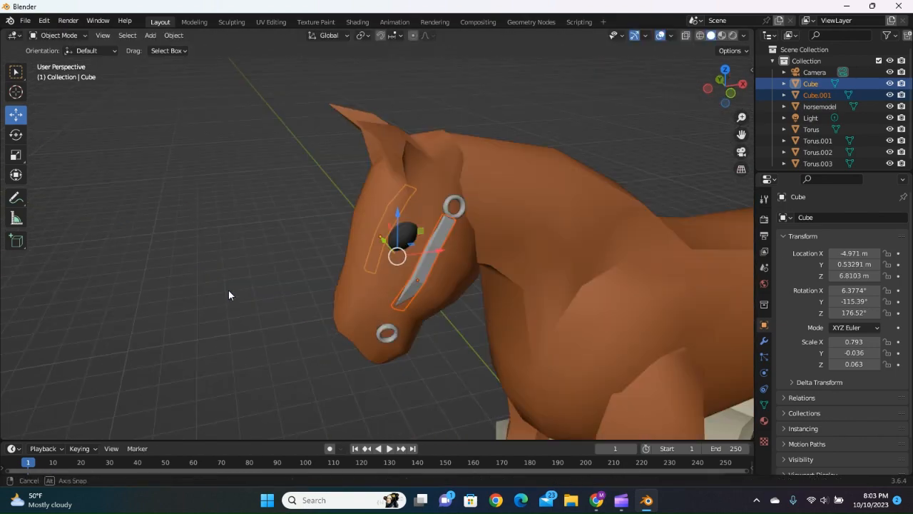
Select the two lower halter rings together and scale them slightly along the Y axis.
{"action": "left_click", "coordinate": [385, 332]}
{"action": "middle_click_drag", "start_coordinate": [293, 335], "coordinate": [613, 314]}
{"action": "left_click", "coordinate": [289, 308], "text": "shift"}
{"action": "left_click", "coordinate": [16, 155]}
{"action": "left_click_drag", "start_coordinate": [308, 352], "coordinate": [305, 352]}
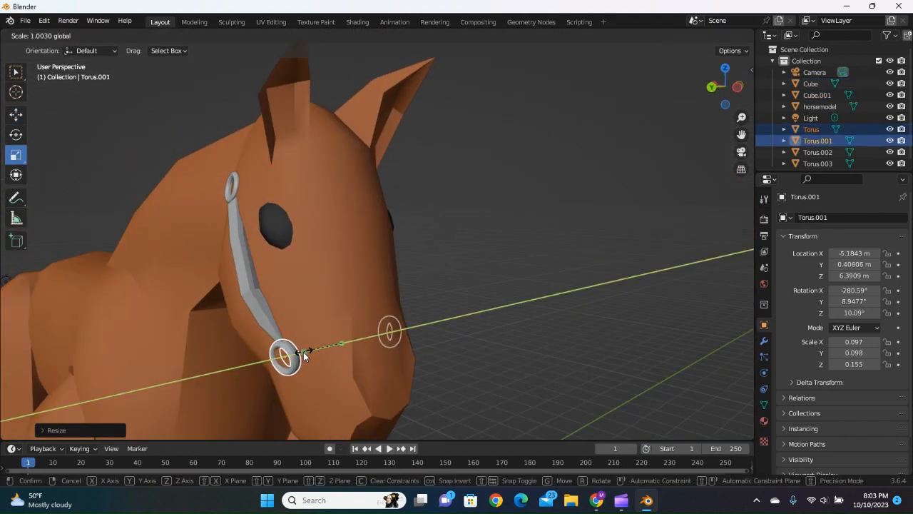
{"action": "left_click", "coordinate": [337, 271]}
{"action": "left_click", "coordinate": [488, 250], "text": "shift"}
{"action": "left_click_drag", "start_coordinate": [366, 274], "coordinate": [371, 273]}
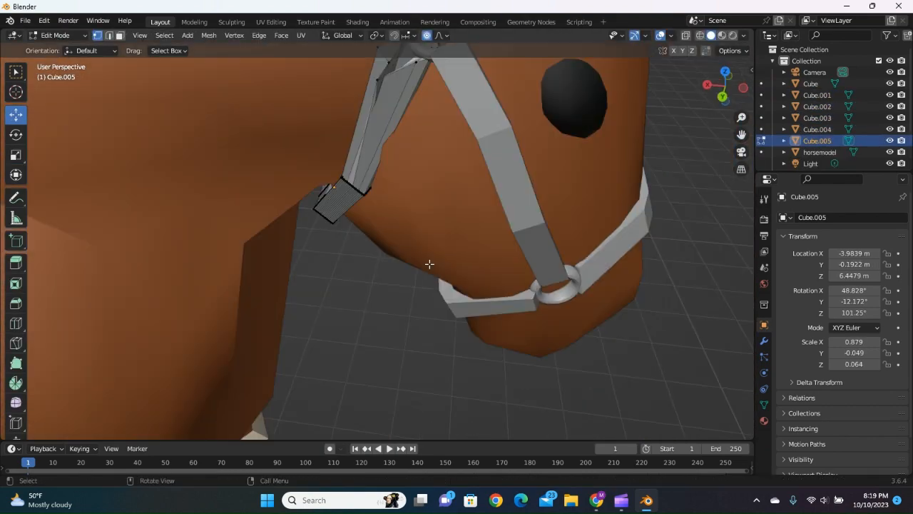
Move the throat strap's upper-end vertices with proportional editing so the strap lines up with the upper ring.
{"action": "middle_click_drag", "start_coordinate": [430, 264], "coordinate": [400, 235]}
{"action": "left_click", "coordinate": [389, 127]}
{"action": "left_click_drag", "start_coordinate": [363, 115], "coordinate": [367, 116]}
{"action": "middle_click_drag", "start_coordinate": [400, 164], "coordinate": [399, 322]}
{"action": "left_click_drag", "start_coordinate": [367, 138], "coordinate": [371, 138]}
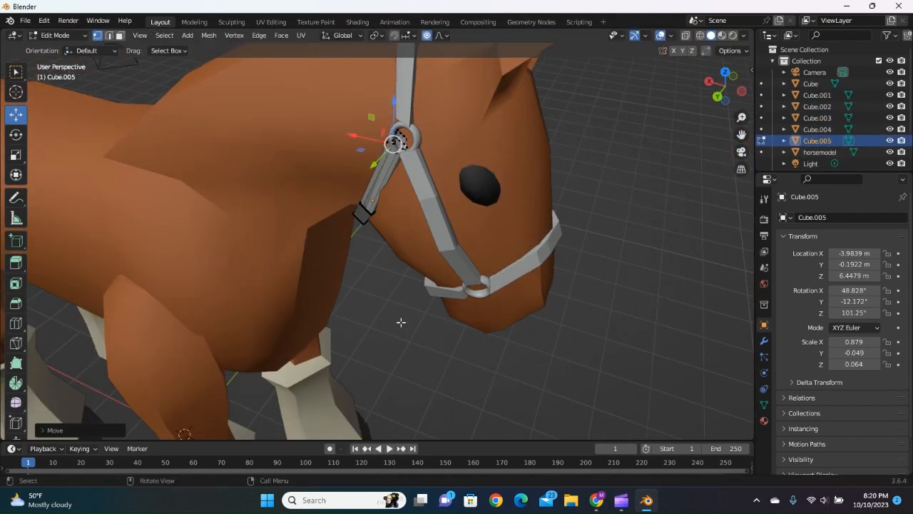
{"action": "middle_click_drag", "start_coordinate": [399, 322], "coordinate": [341, 279]}
{"action": "left_click_drag", "start_coordinate": [364, 150], "coordinate": [364, 164]}
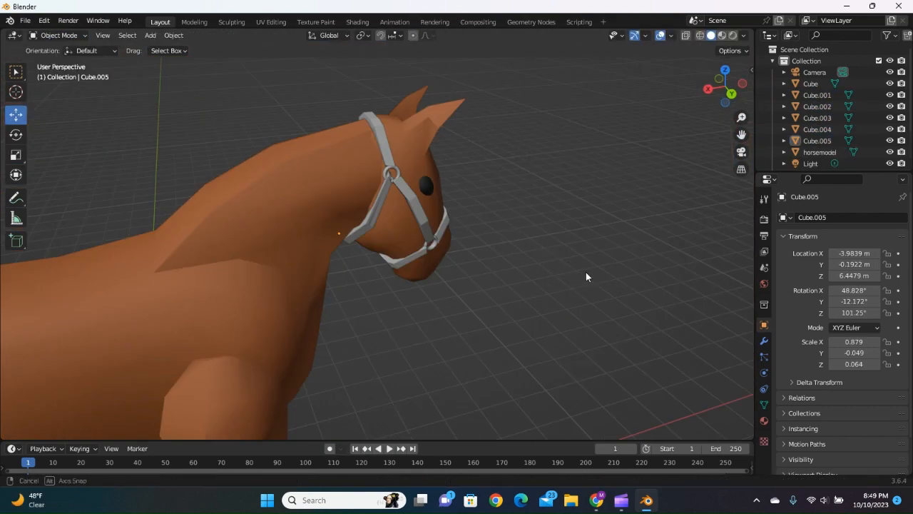
Delete the horsemodel object from the scene, keeping the halter parts.
{"action": "middle_click_drag", "start_coordinate": [587, 276], "coordinate": [535, 308]}
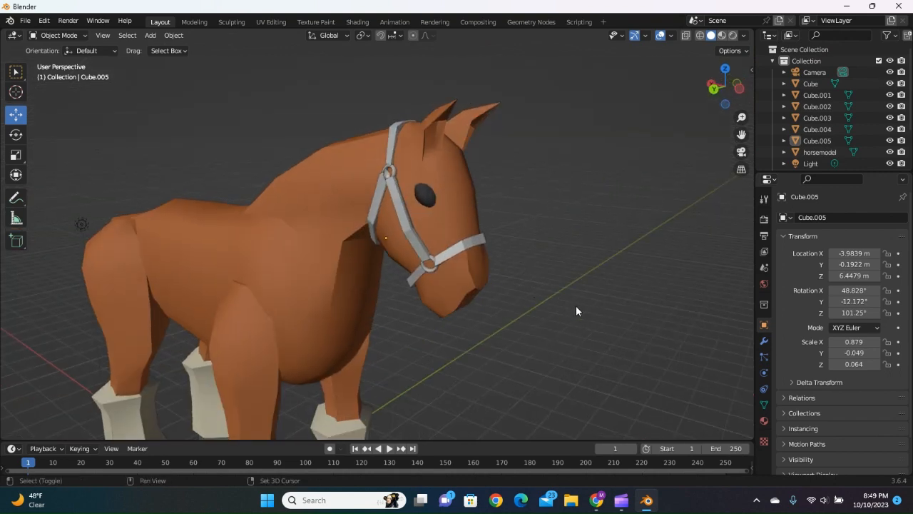
{"action": "middle_click_drag", "start_coordinate": [576, 305], "coordinate": [491, 310], "text": "shift"}
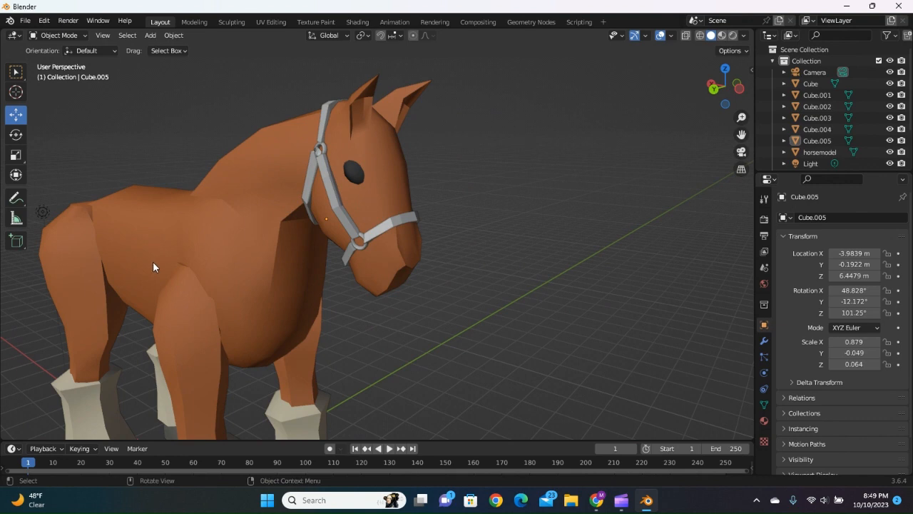
{"action": "left_click", "coordinate": [152, 216]}
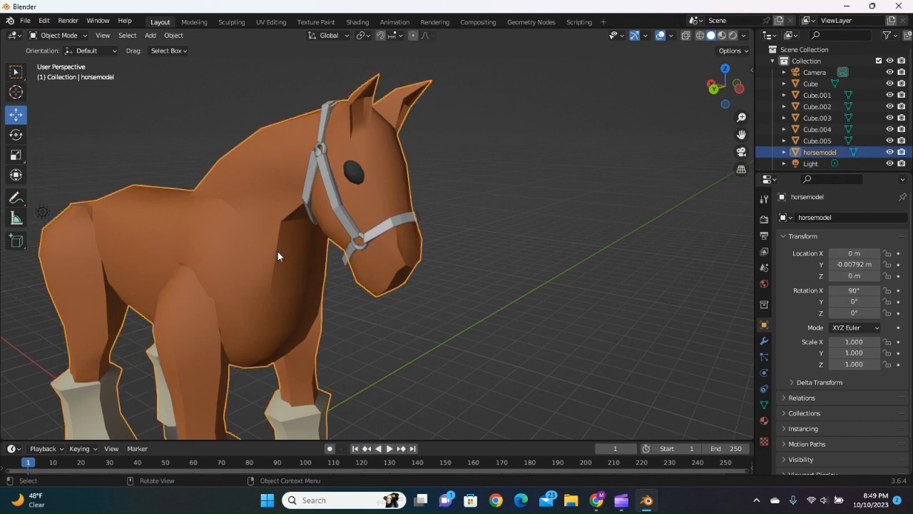
{"action": "right_click", "coordinate": [824, 151]}
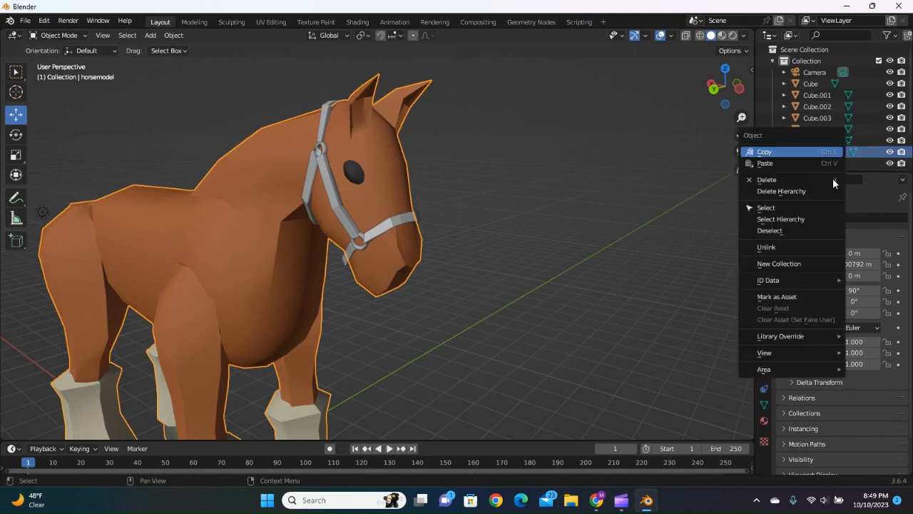
{"action": "left_click", "coordinate": [780, 182]}
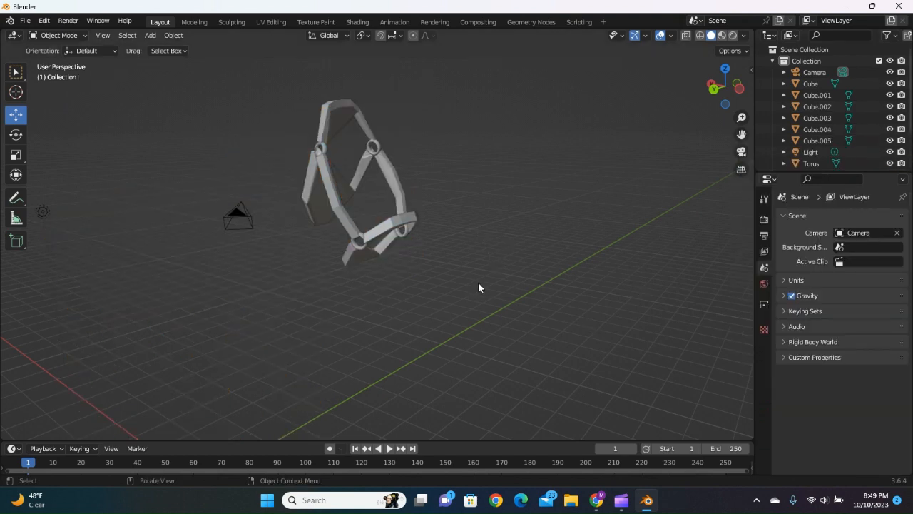
{"action": "middle_click_drag", "start_coordinate": [502, 292], "coordinate": [386, 265]}
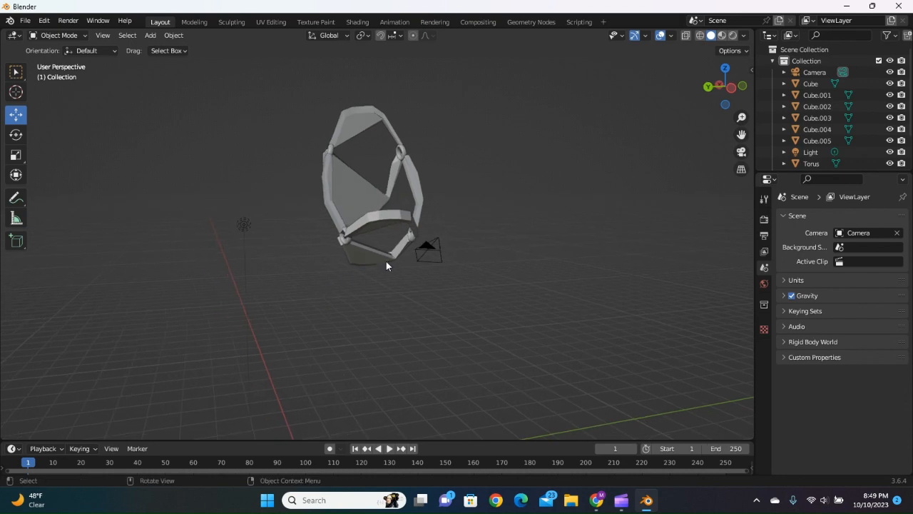
{"action": "left_click_drag", "start_coordinate": [250, 79], "coordinate": [435, 272]}
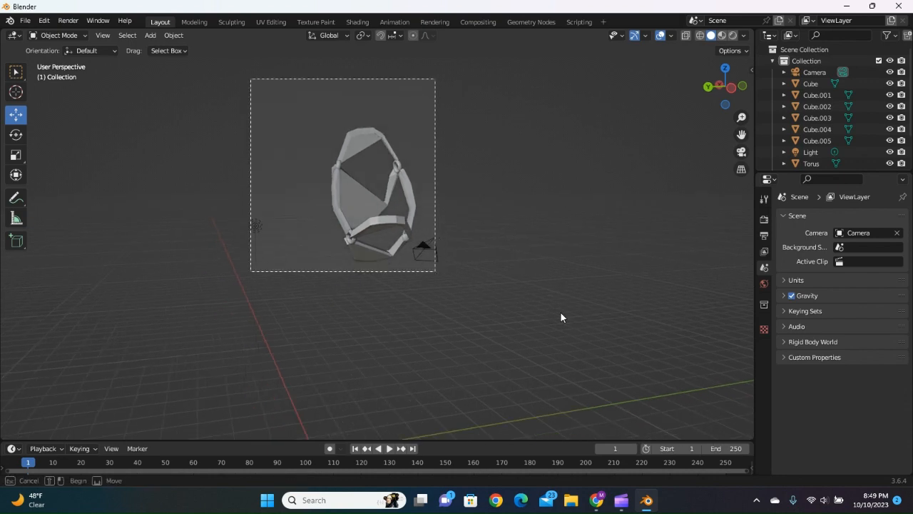
{"action": "left_click_drag", "start_coordinate": [561, 312], "coordinate": [500, 259]}
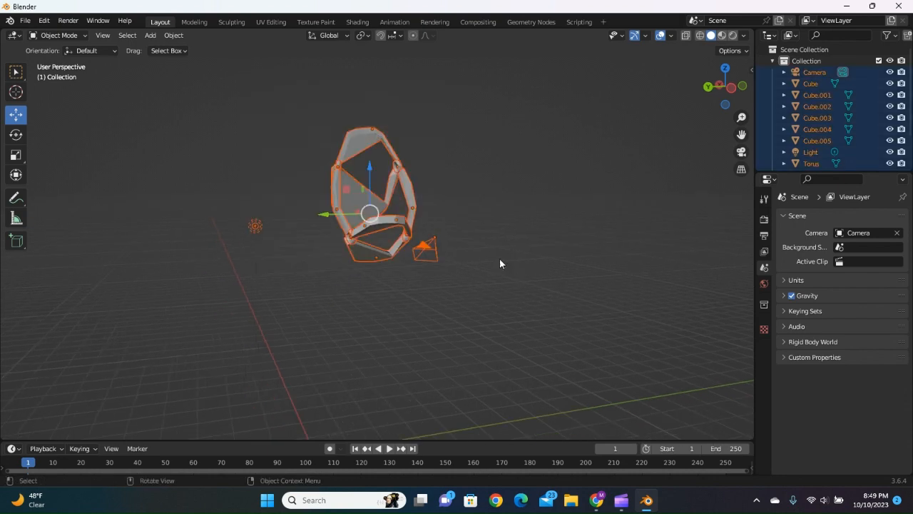
{"action": "left_click", "coordinate": [455, 276]}
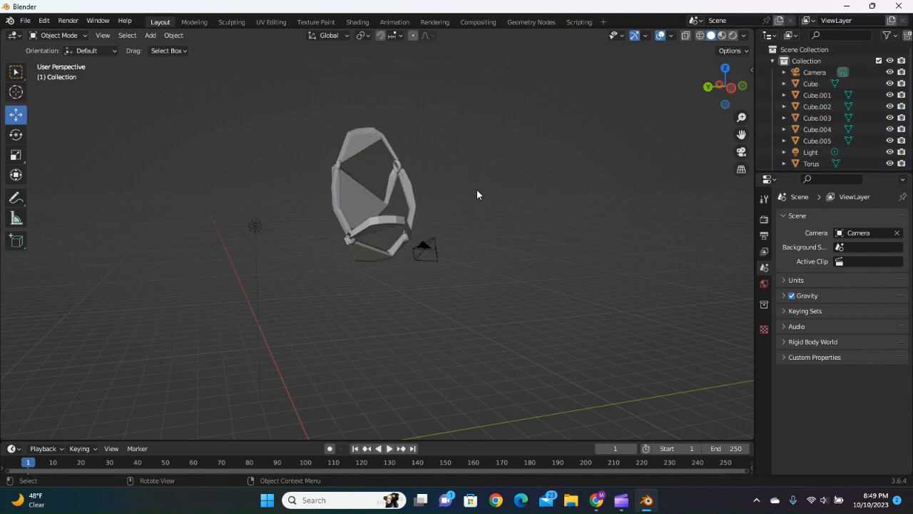
Select the camera and add all six halter straps, Cube through Cube.005, to the selection.
{"action": "left_click", "coordinate": [424, 247]}
{"action": "middle_click_drag", "start_coordinate": [470, 214], "coordinate": [429, 197]}
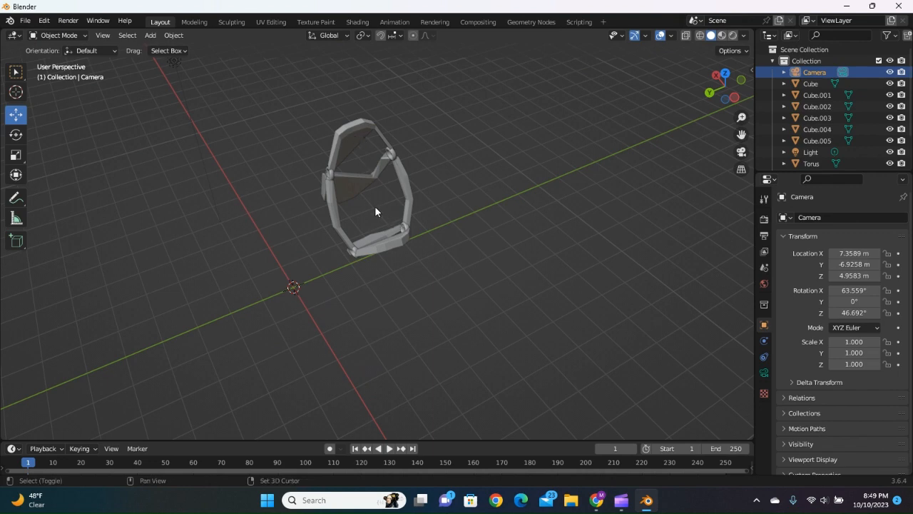
{"action": "left_click", "coordinate": [348, 137], "text": "shift"}
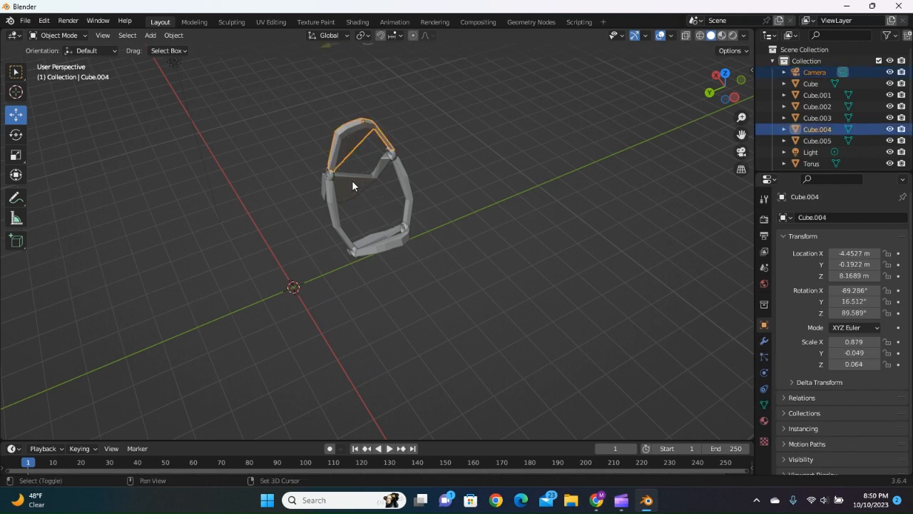
{"action": "left_click", "coordinate": [358, 190], "text": "shift"}
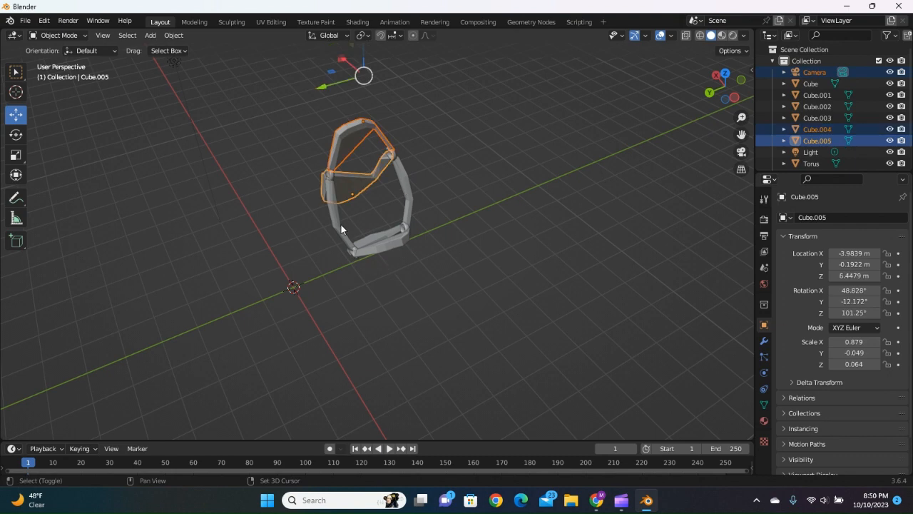
{"action": "left_click", "coordinate": [394, 245], "text": "shift"}
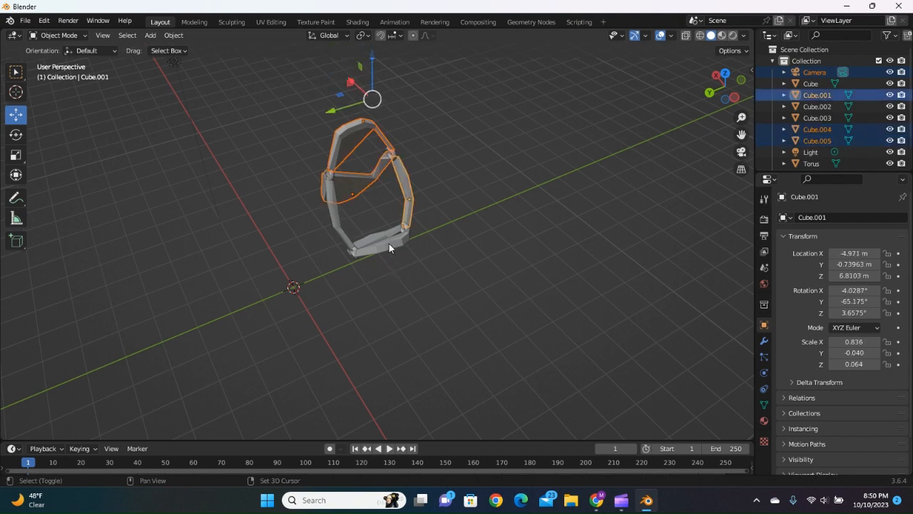
{"action": "left_click", "coordinate": [386, 244], "text": "shift"}
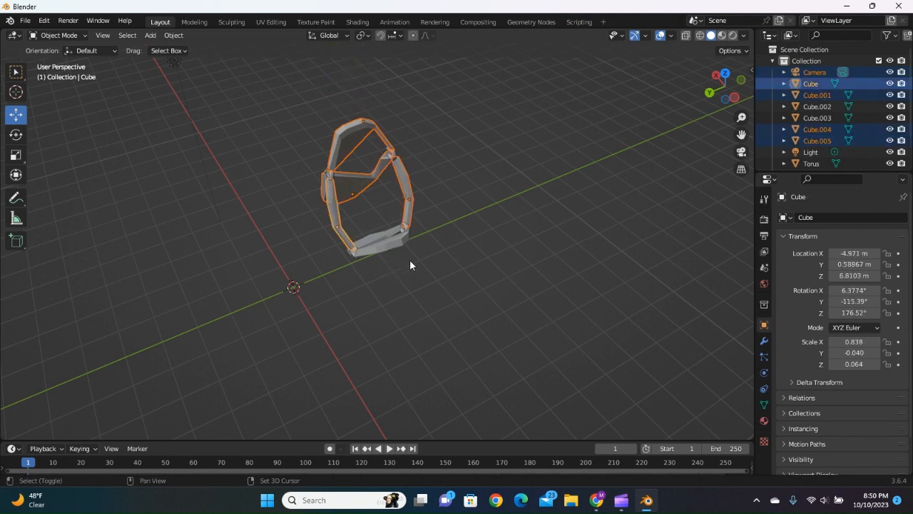
{"action": "left_click", "coordinate": [383, 235], "text": "shift"}
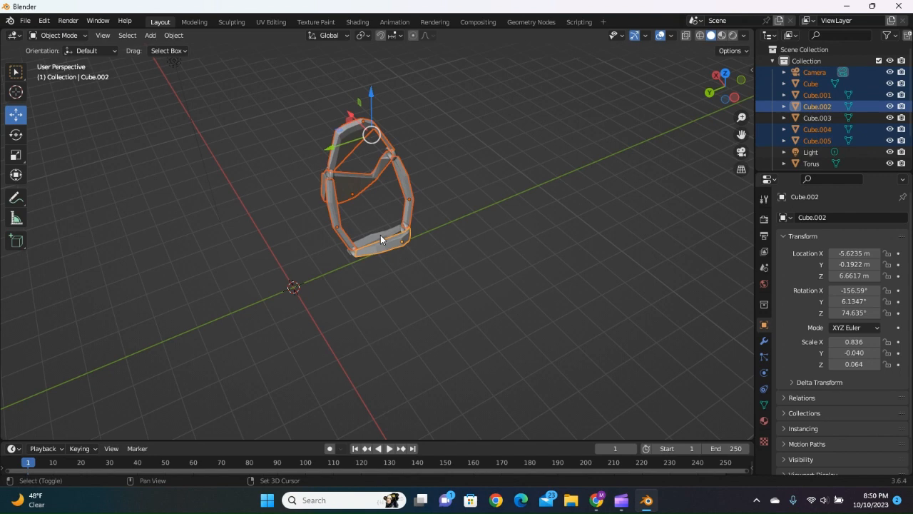
{"action": "left_click", "coordinate": [381, 234], "text": "shift"}
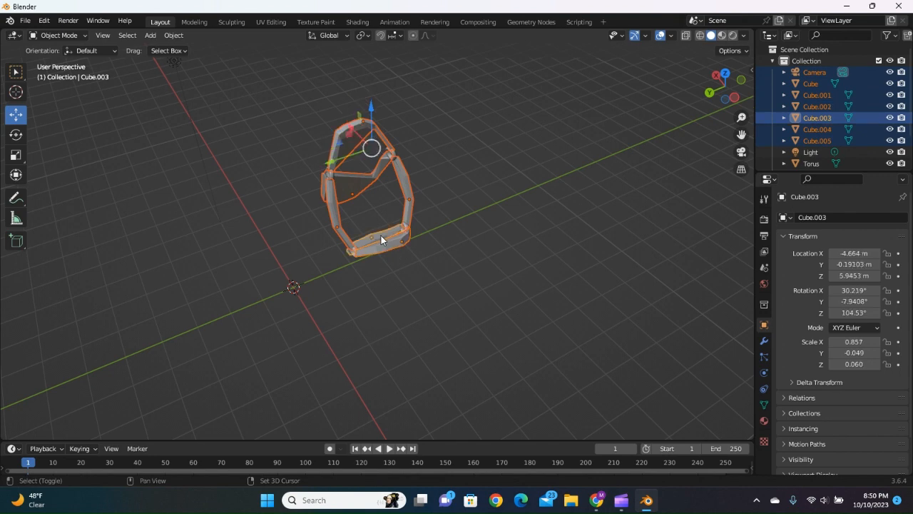
Export the halter as a legacy Wavefront OBJ file named nylon.obj in the blender stuff folder.
{"action": "left_click", "coordinate": [26, 20]}
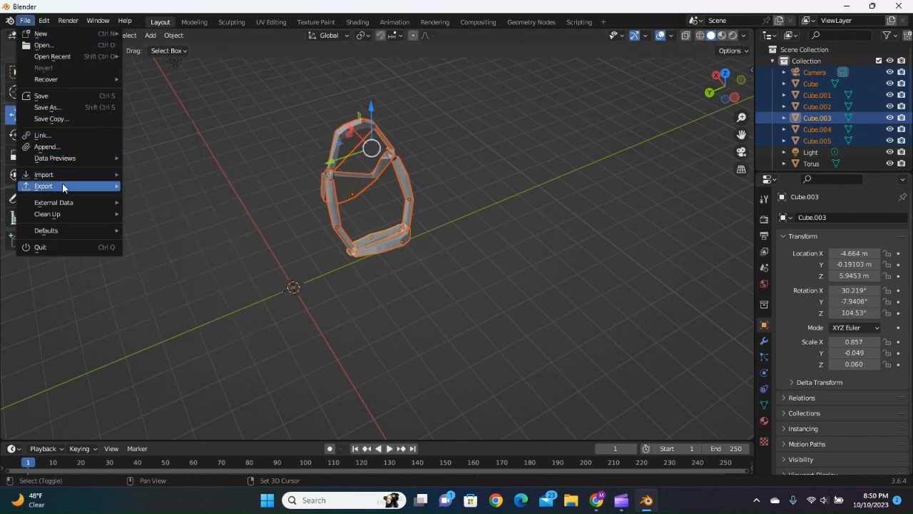
{"action": "mouse_move", "coordinate": [65, 184]}
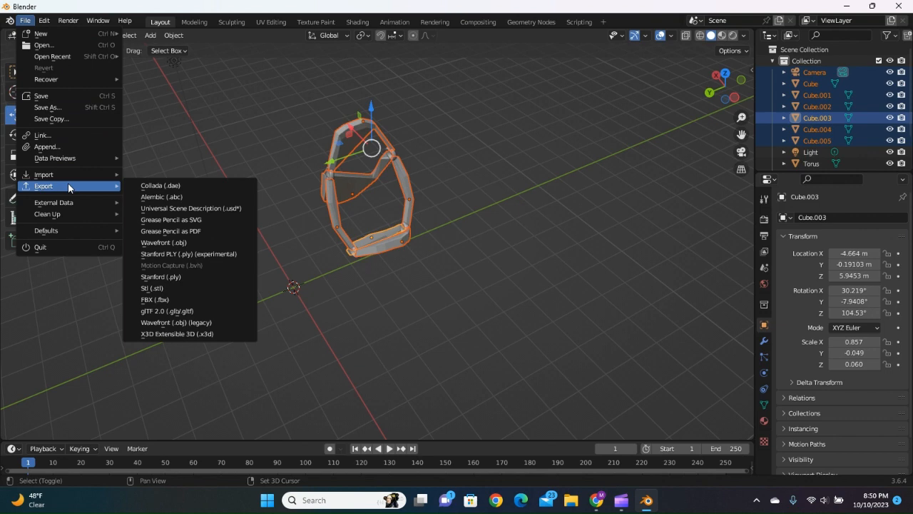
{"action": "left_click", "coordinate": [175, 322]}
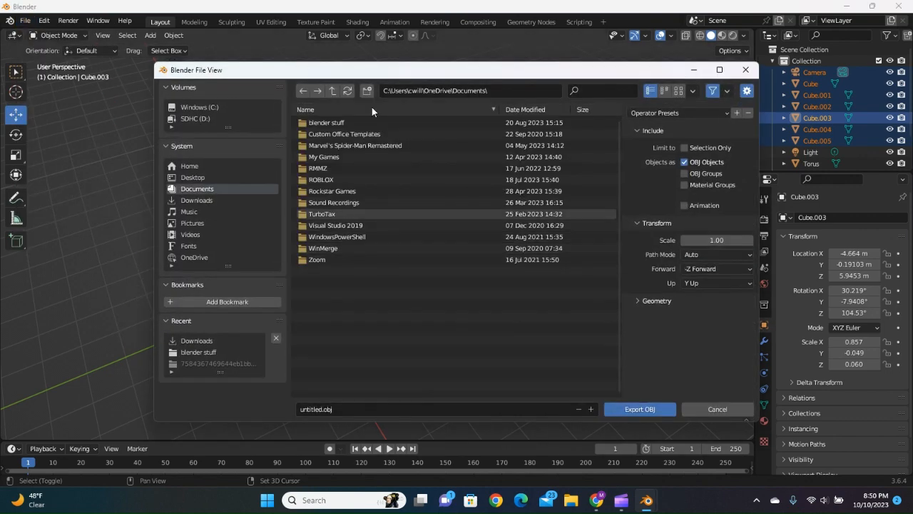
{"action": "double_click", "coordinate": [328, 121]}
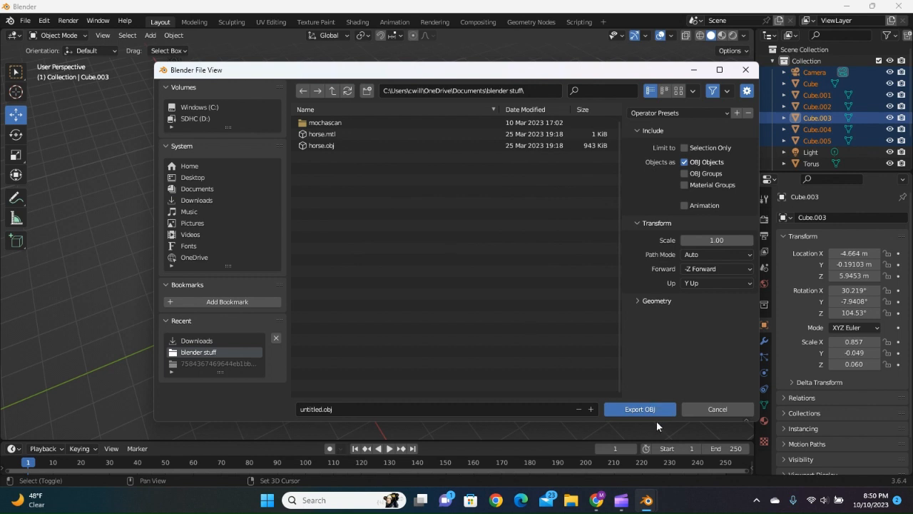
{"action": "left_click", "coordinate": [319, 410]}
{"action": "double_click", "coordinate": [319, 409]}
{"action": "type", "text": "my"}
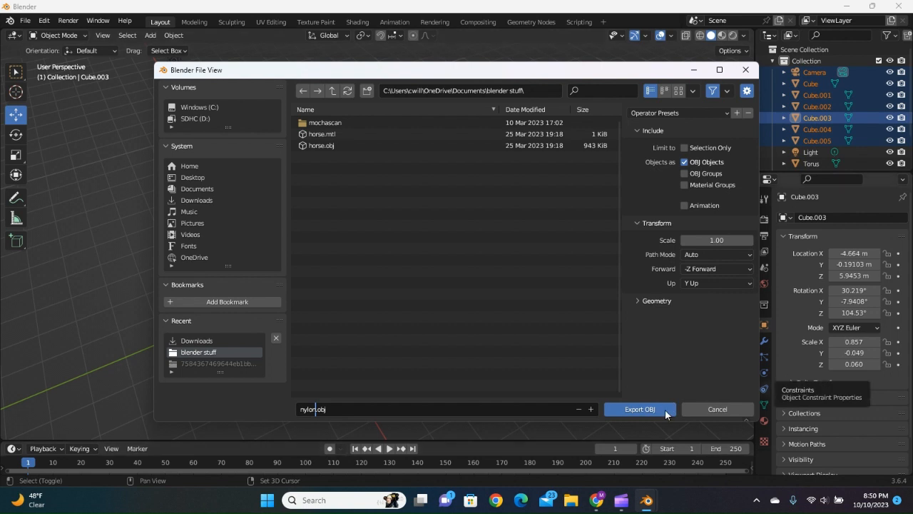
{"action": "left_click", "coordinate": [665, 414]}
{"action": "left_click", "coordinate": [642, 408]}
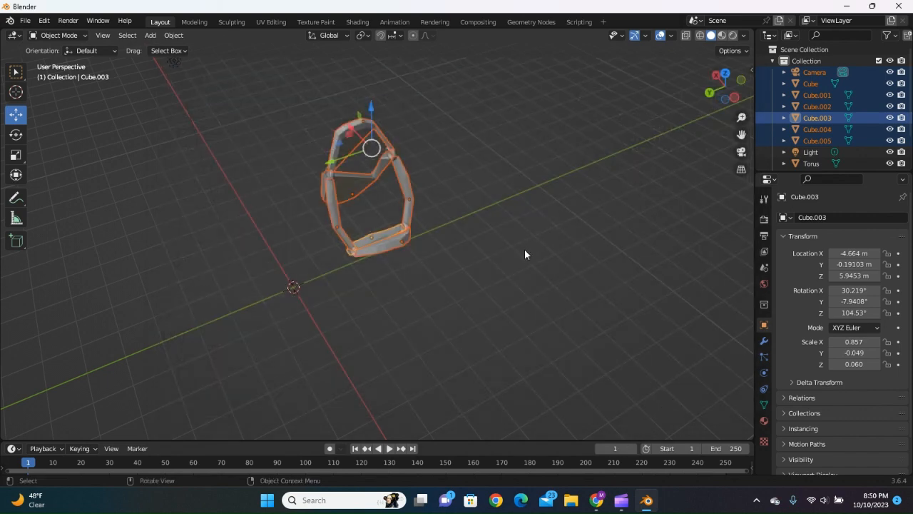
Clear the strap selection and select the halter's metal rings together, starting with Torus.003 and Torus.002.
{"action": "left_click", "coordinate": [424, 172]}
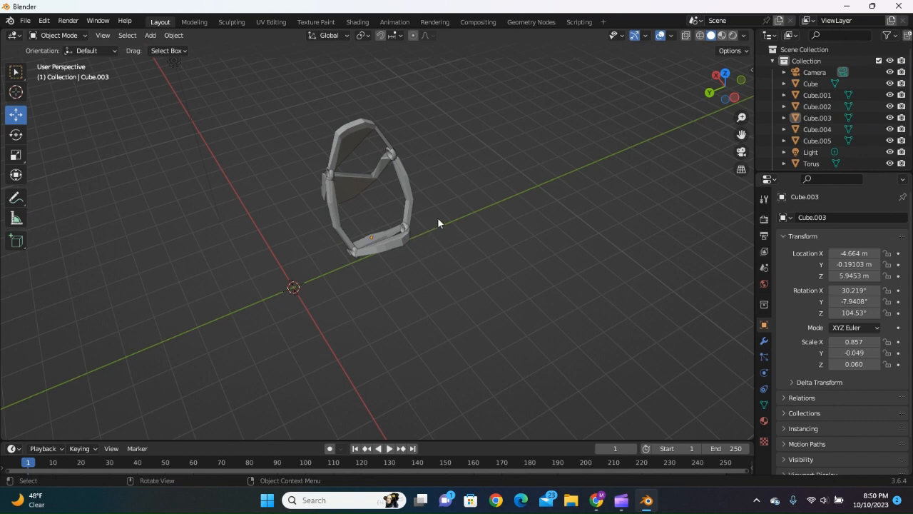
{"action": "middle_click_drag", "start_coordinate": [338, 191], "coordinate": [335, 184]}
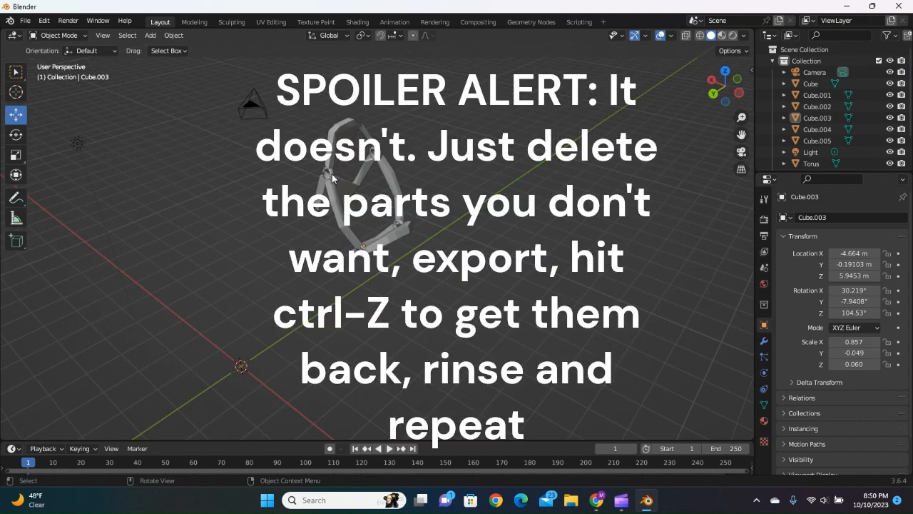
{"action": "left_click", "coordinate": [332, 177]}
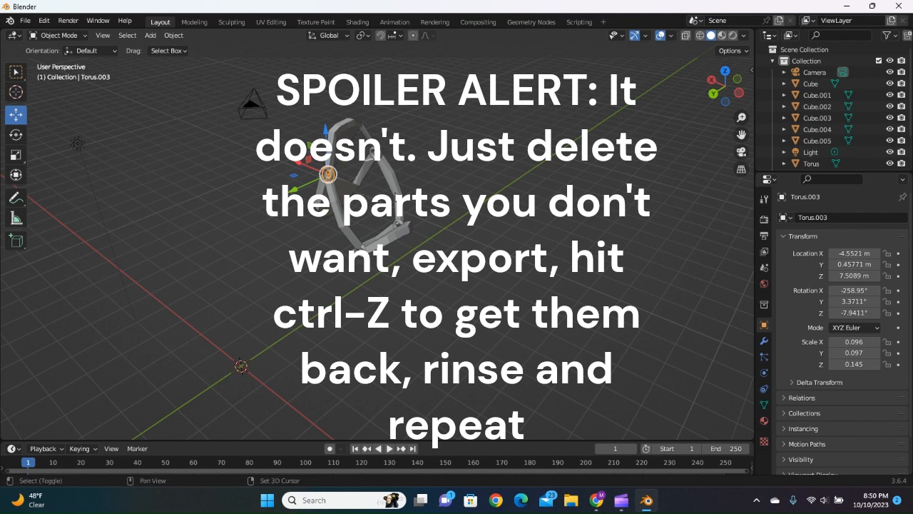
{"action": "left_click", "coordinate": [382, 157], "text": "shift"}
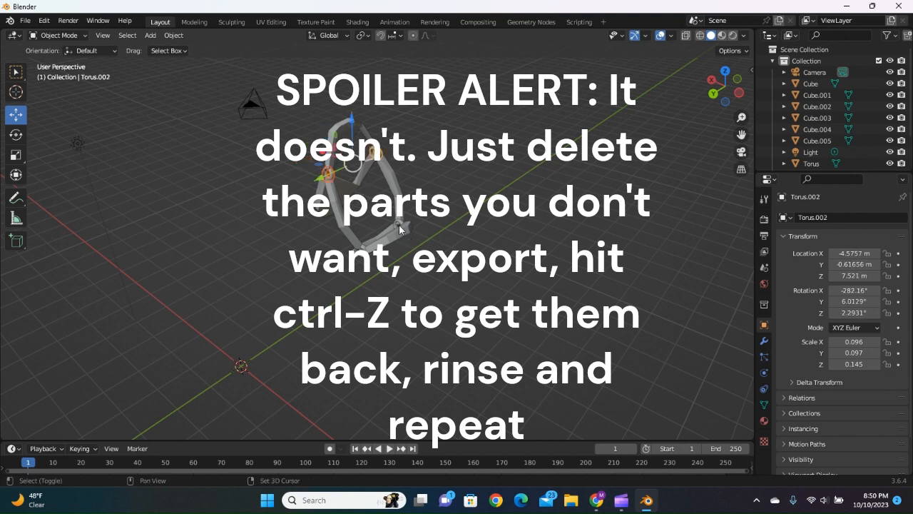
{"action": "left_click", "coordinate": [361, 253], "text": "shift"}
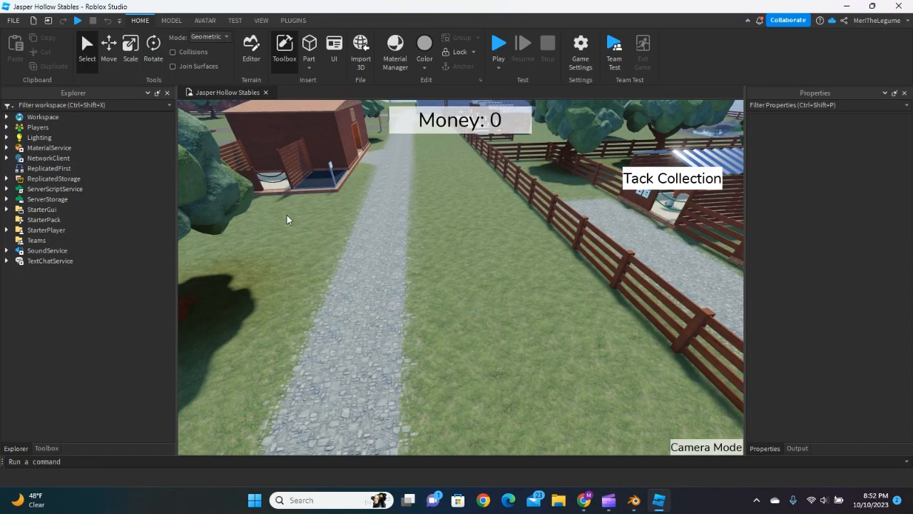
Switch to Roblox Studio and load the nylon file from the blender stuff folder for 3D import.
{"action": "right_click_drag", "start_coordinate": [454, 270], "coordinate": [424, 257]}
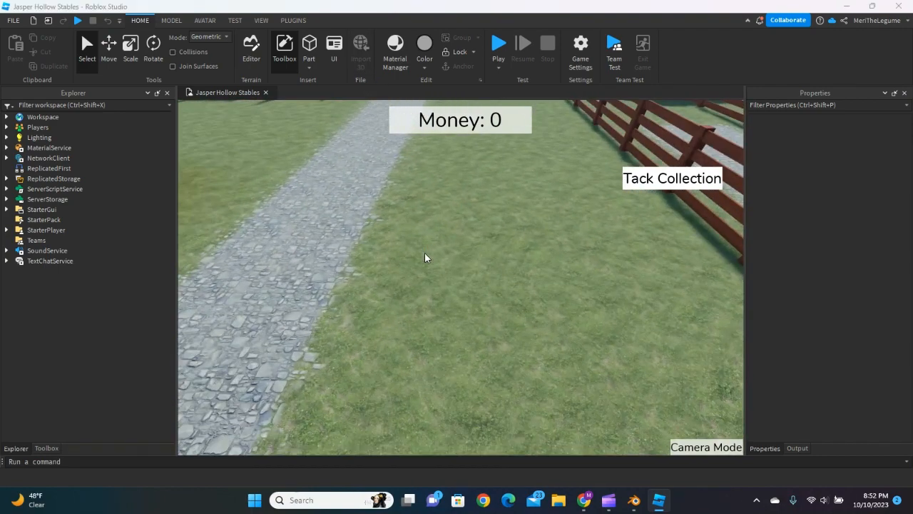
{"action": "scroll", "coordinate": [40, 165], "scroll_direction": "up", "scroll_amount": 1}
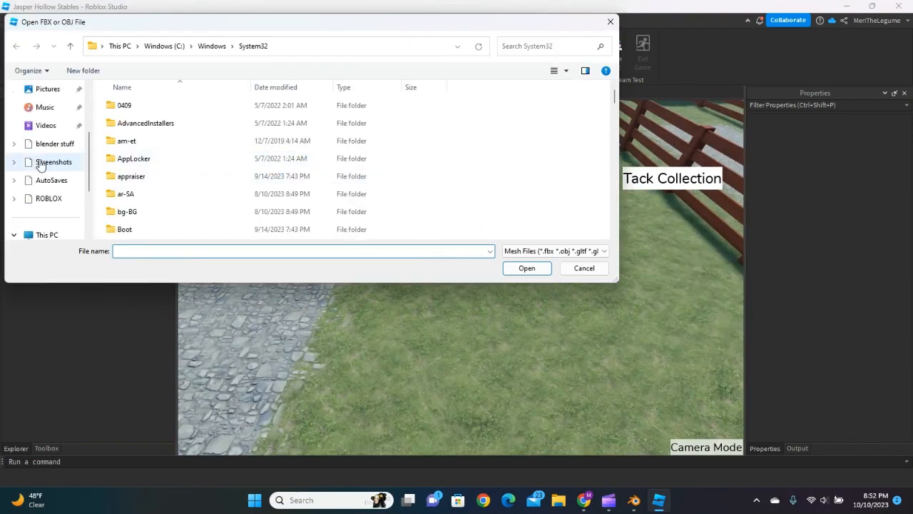
{"action": "scroll", "coordinate": [43, 174], "scroll_direction": "up", "scroll_amount": 3}
{"action": "scroll", "coordinate": [57, 171], "scroll_direction": "down", "scroll_amount": 5}
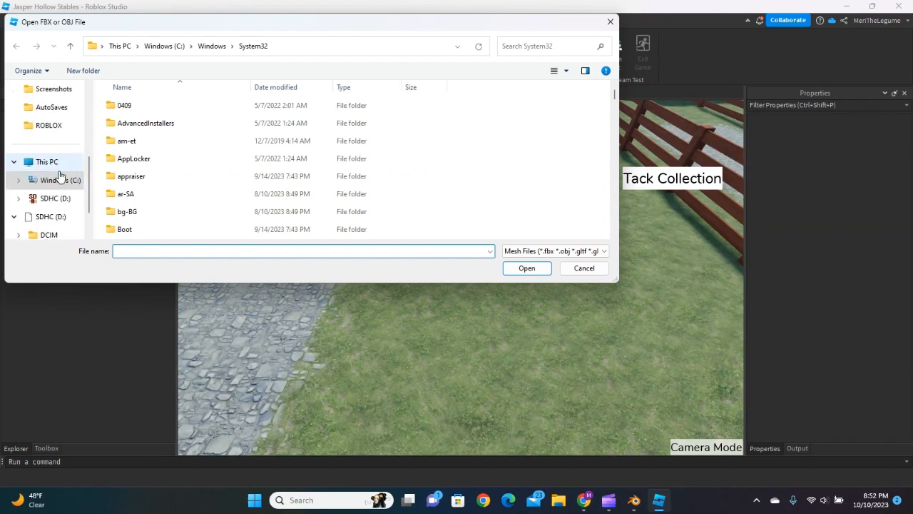
{"action": "scroll", "coordinate": [57, 179], "scroll_direction": "up", "scroll_amount": 4}
{"action": "scroll", "coordinate": [47, 180], "scroll_direction": "down", "scroll_amount": 1}
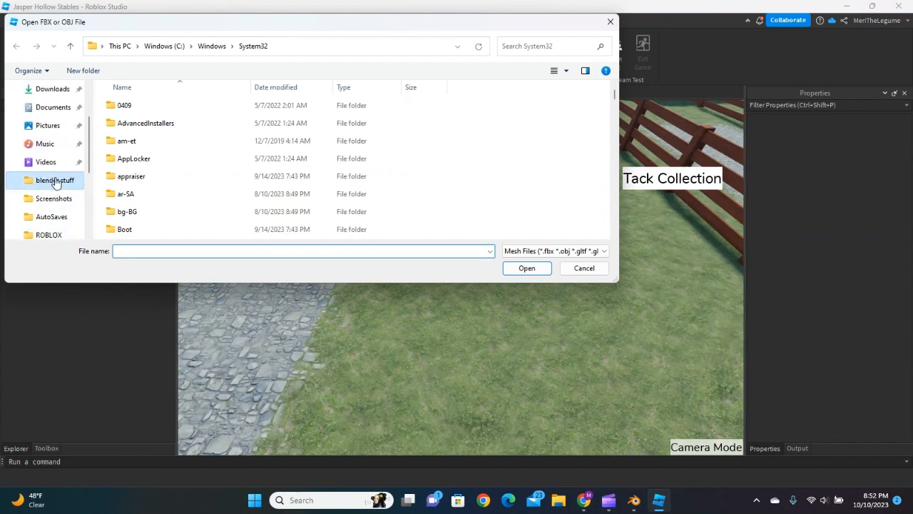
{"action": "left_click", "coordinate": [54, 180]}
{"action": "left_click", "coordinate": [146, 159]}
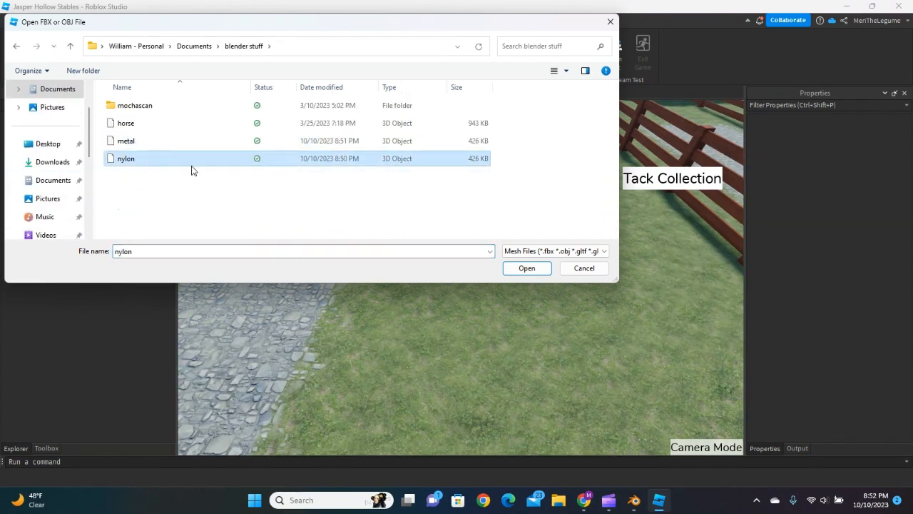
{"action": "left_click", "coordinate": [527, 268]}
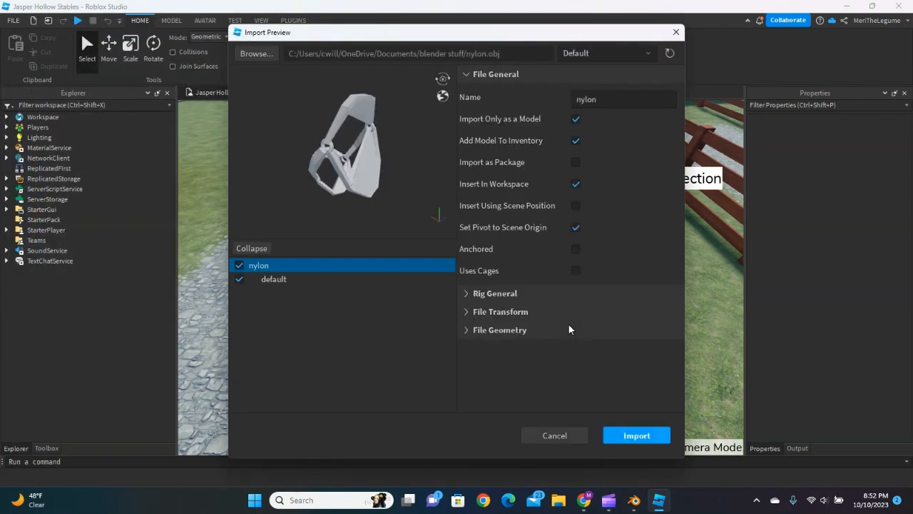
Import the nylon model into the workspace with its default mesh included.
{"action": "left_click", "coordinate": [239, 279]}
{"action": "left_click", "coordinate": [239, 279]}
{"action": "left_click", "coordinate": [240, 265]}
{"action": "left_click", "coordinate": [240, 266]}
{"action": "left_click", "coordinate": [666, 433]}
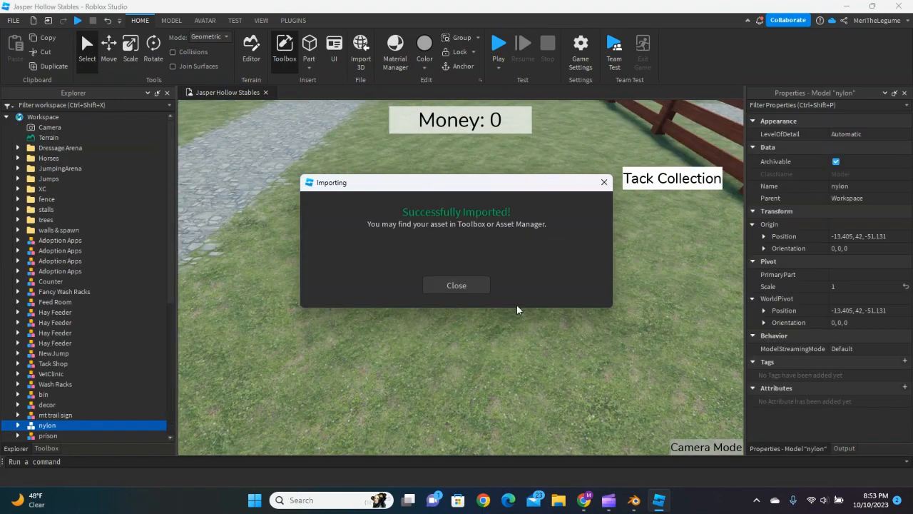
{"action": "left_click", "coordinate": [452, 287]}
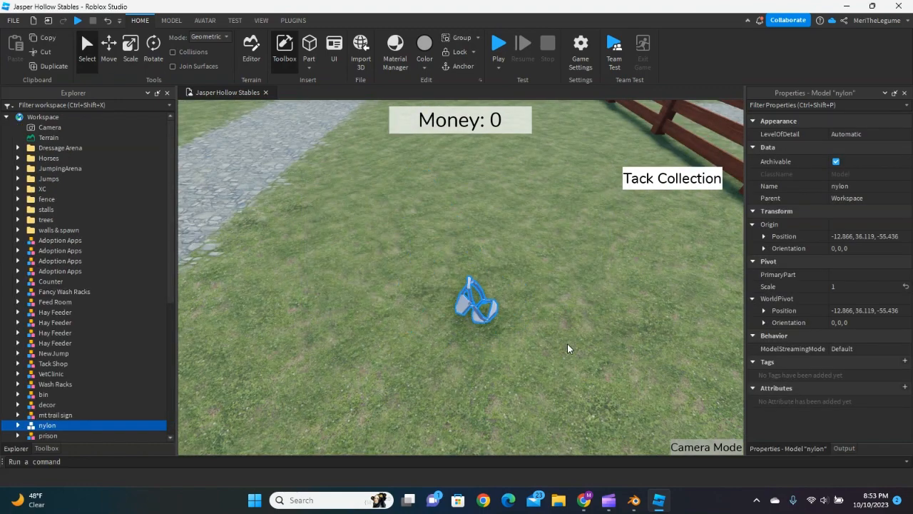
Duplicate the horse in the stall and place the copy on the open grass near the imported halter.
{"action": "left_click", "coordinate": [565, 347]}
{"action": "scroll", "coordinate": [490, 300], "scroll_direction": "down", "scroll_amount": 6}
{"action": "right_click_drag", "start_coordinate": [491, 293], "coordinate": [489, 285]}
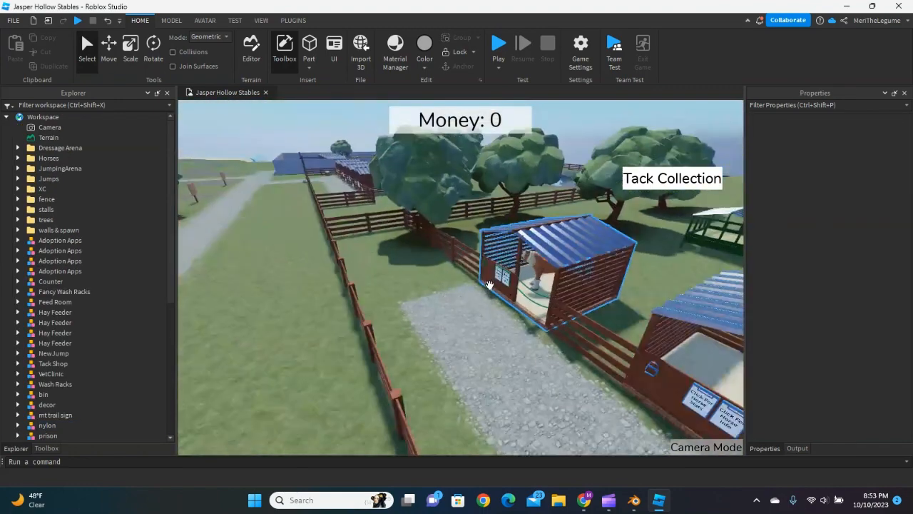
{"action": "left_click", "coordinate": [540, 265]}
{"action": "key", "text": "ctrl+d"}
{"action": "left_click_drag", "start_coordinate": [539, 265], "coordinate": [305, 386]}
{"action": "key", "text": "a"}
{"action": "left_click", "coordinate": [416, 361]}
{"action": "right_click_drag", "start_coordinate": [416, 361], "coordinate": [441, 392]}
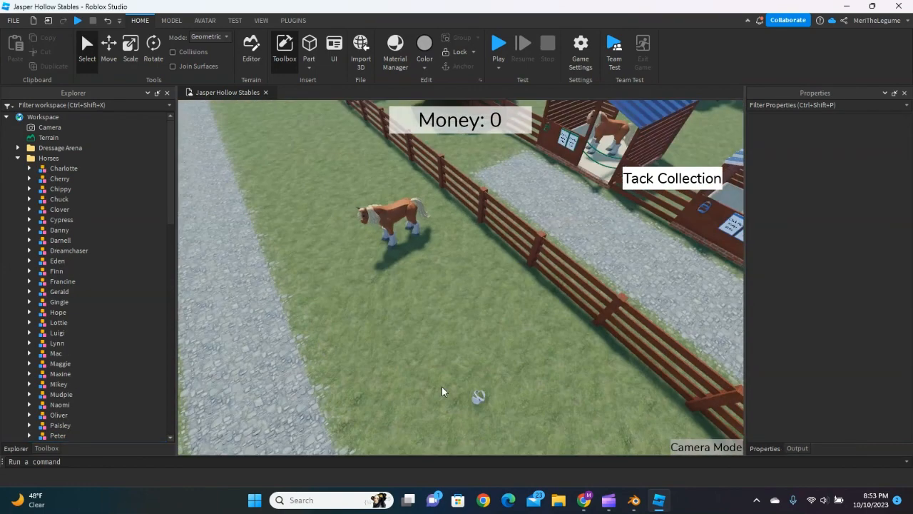
Place the nylon halter on the grass in front of the horse copy and rotate it 180° about the vertical axis.
{"action": "key", "text": "w"}
{"action": "left_click_drag", "start_coordinate": [478, 396], "coordinate": [374, 233]}
{"action": "key", "text": "a"}
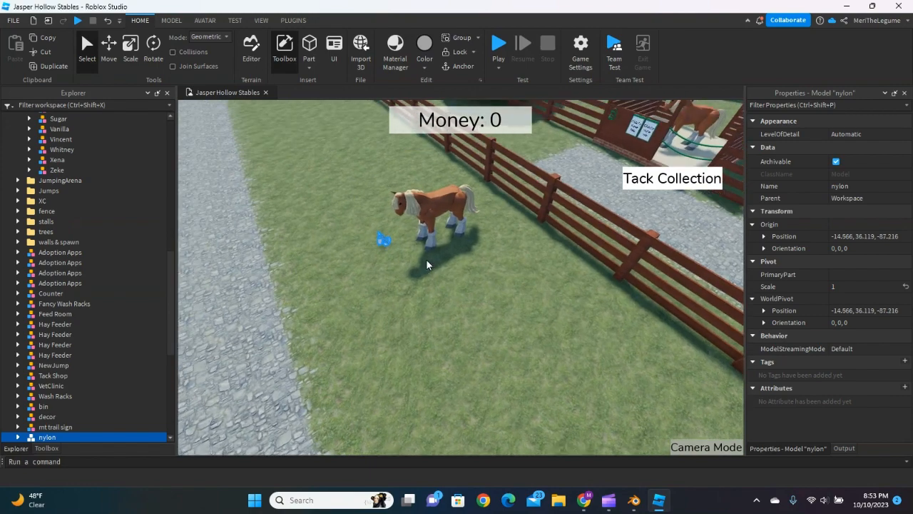
{"action": "right_click_drag", "start_coordinate": [428, 265], "coordinate": [428, 264]}
{"action": "key", "text": "w"}
{"action": "key", "text": "ctrl+r"}
{"action": "key", "text": "ctrl+r"}
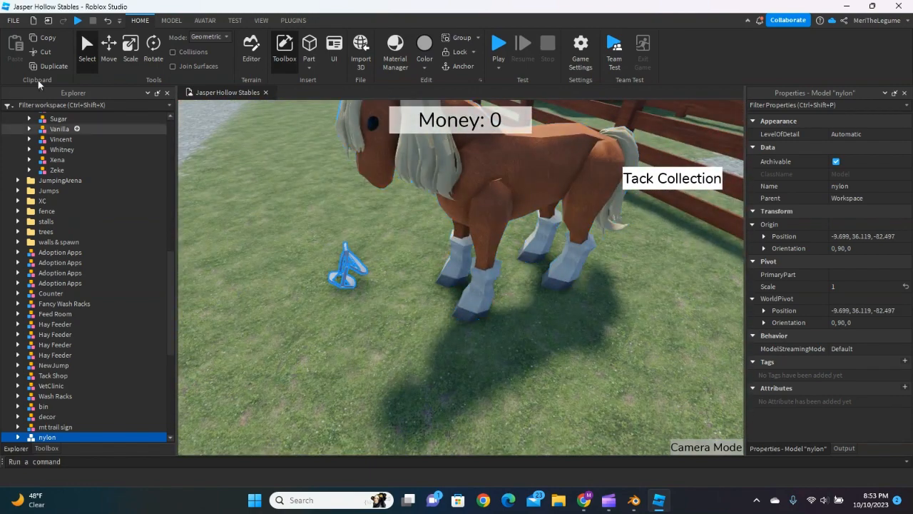
Edit the nylon model's pivot, moving it up and along X to about -8.9, 43.156, -87.364 beside the halter mesh.
{"action": "left_click", "coordinate": [109, 47]}
{"action": "left_click", "coordinate": [117, 60]}
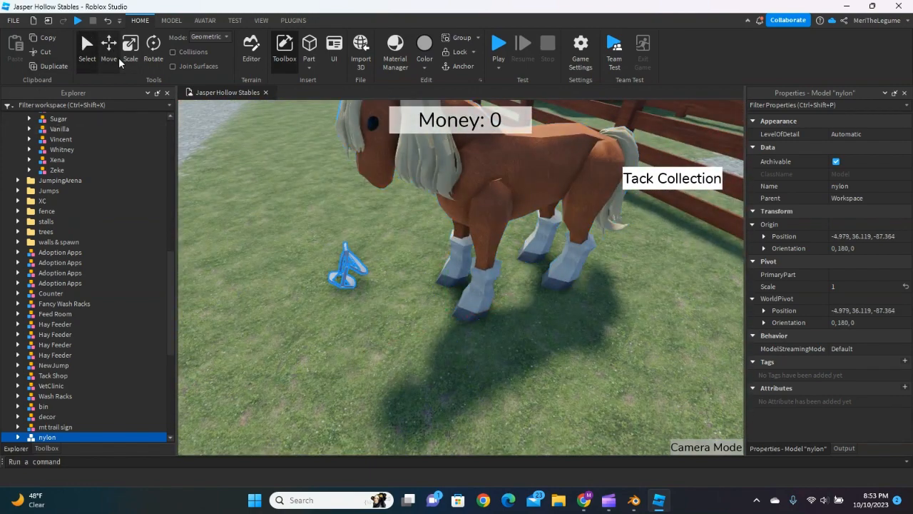
{"action": "left_click", "coordinate": [108, 47]}
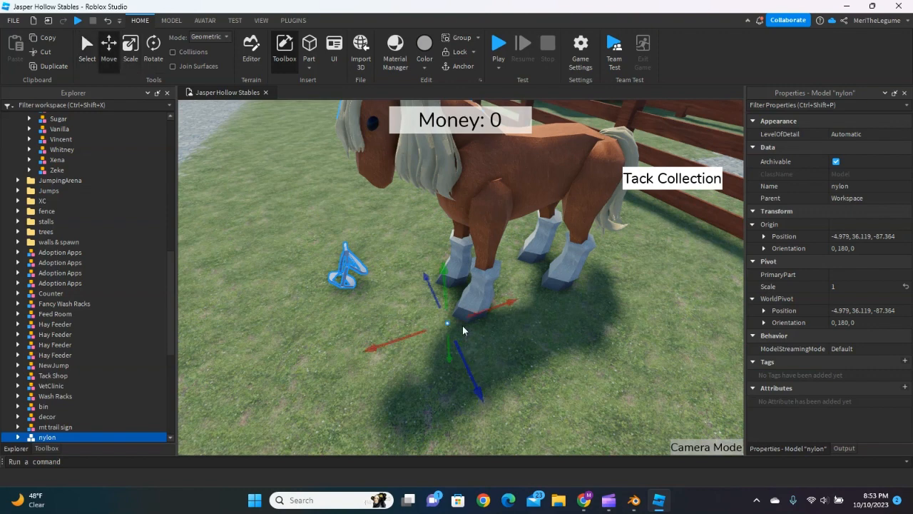
{"action": "left_click", "coordinate": [171, 20]}
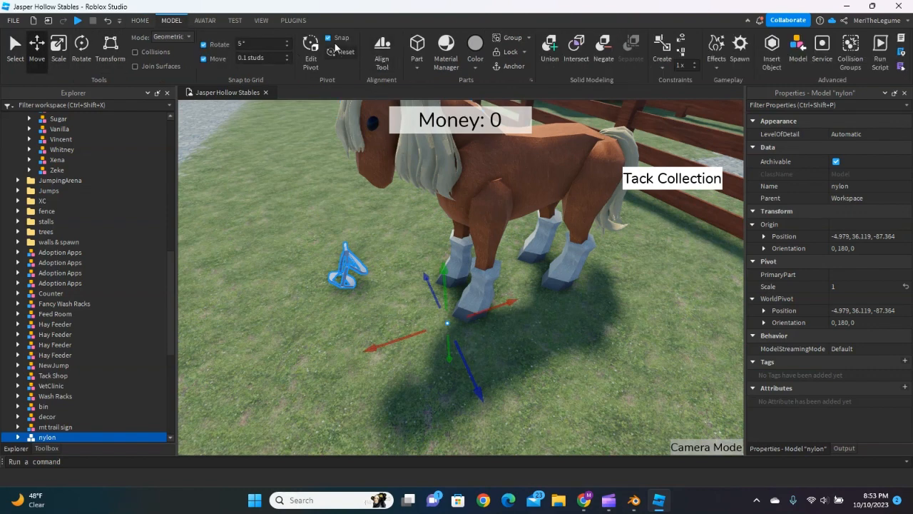
{"action": "right_click_drag", "start_coordinate": [452, 259], "coordinate": [464, 255]}
{"action": "left_click", "coordinate": [314, 52]}
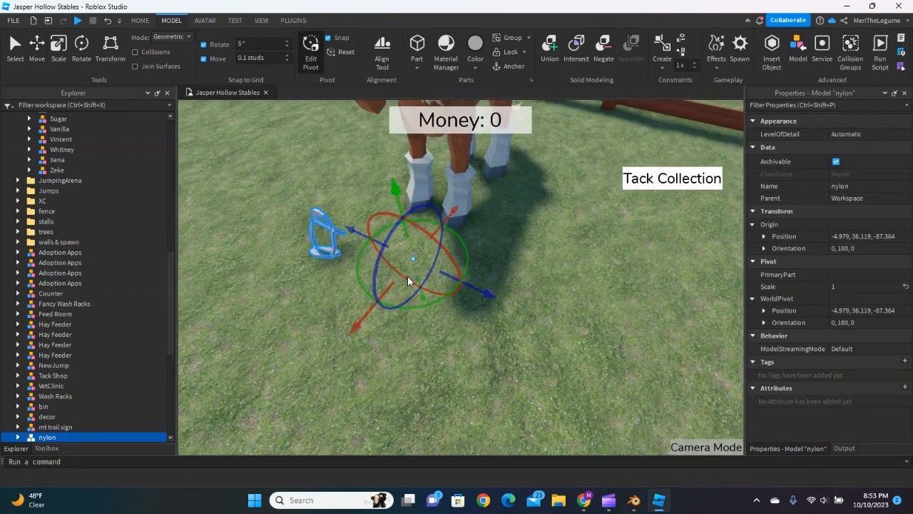
{"action": "right_click_drag", "start_coordinate": [408, 280], "coordinate": [473, 315]}
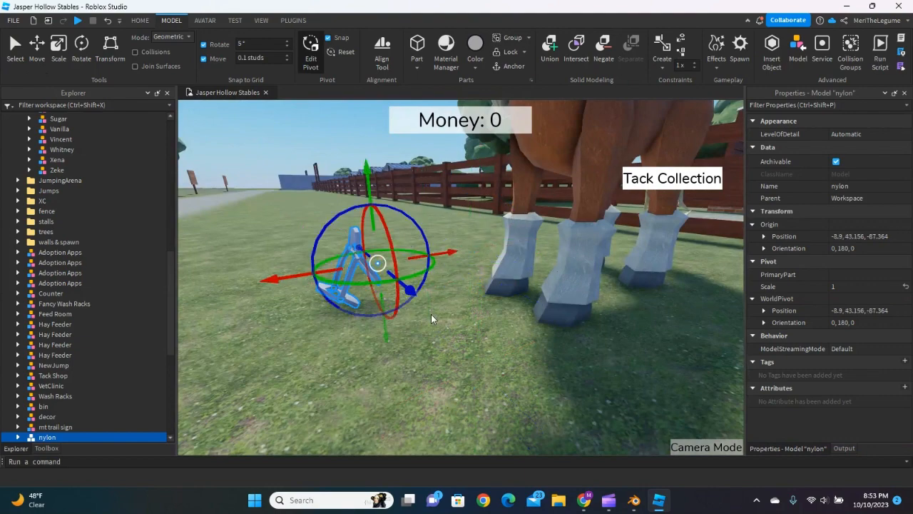
Shift the halter's pivot along X to -9.773 so it sits within the straps, and finish editing the pivot.
{"action": "right_click_drag", "start_coordinate": [431, 314], "coordinate": [355, 259]}
{"action": "key", "text": "w"}
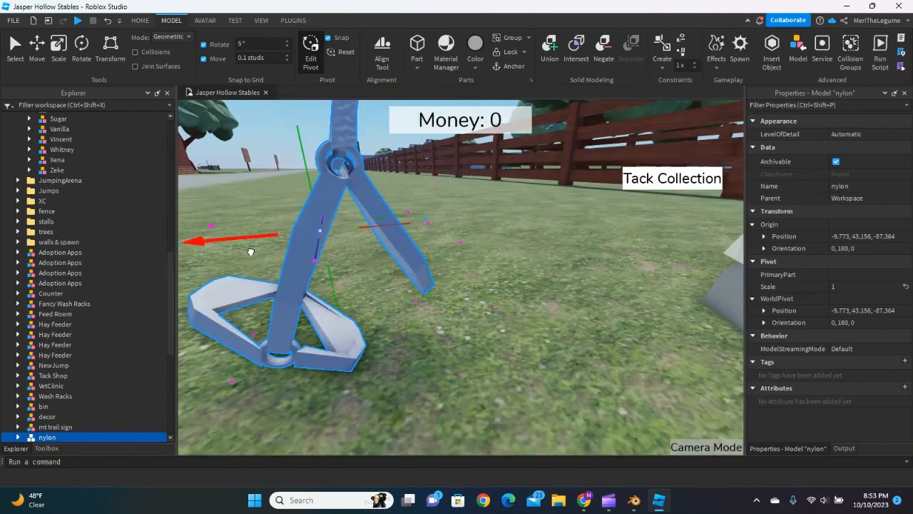
{"action": "right_click_drag", "start_coordinate": [432, 274], "coordinate": [440, 251]}
{"action": "right_click", "coordinate": [440, 251]}
{"action": "left_click", "coordinate": [362, 260]}
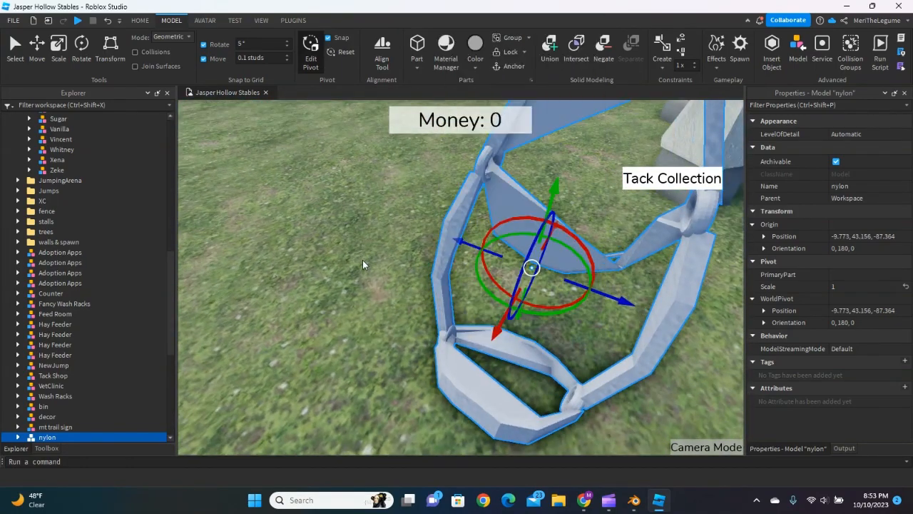
{"action": "right_click_drag", "start_coordinate": [362, 260], "coordinate": [444, 242]}
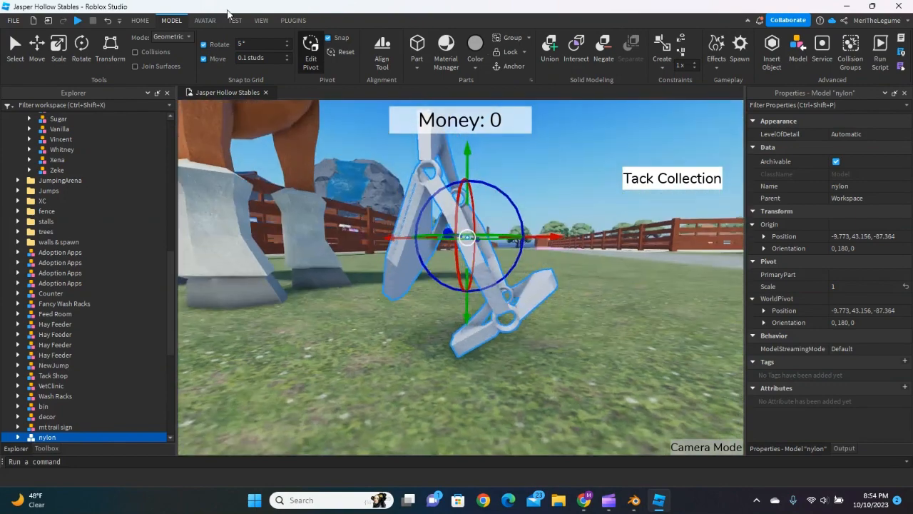
{"action": "left_click", "coordinate": [312, 47]}
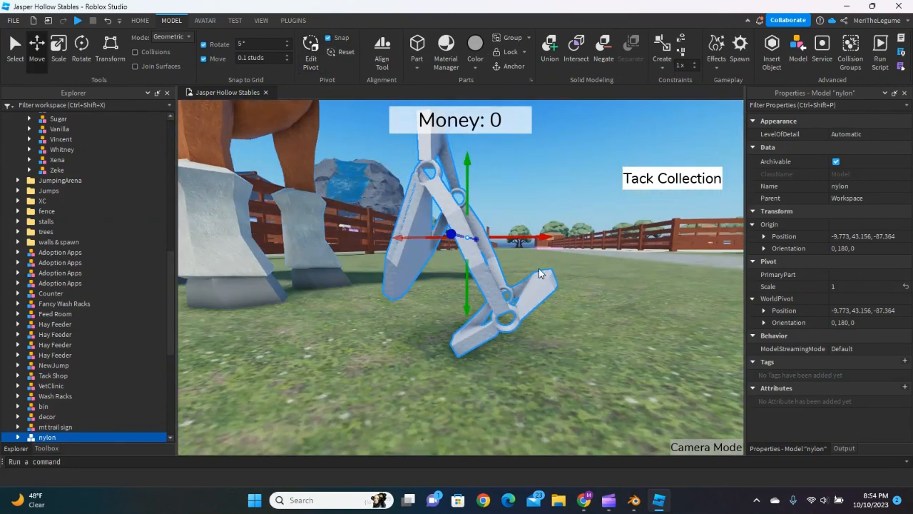
Raise the nylon halter to the horse's head height, Y 48.556, and shift it along Z to -82.364.
{"action": "right_click_drag", "start_coordinate": [539, 268], "coordinate": [544, 266]}
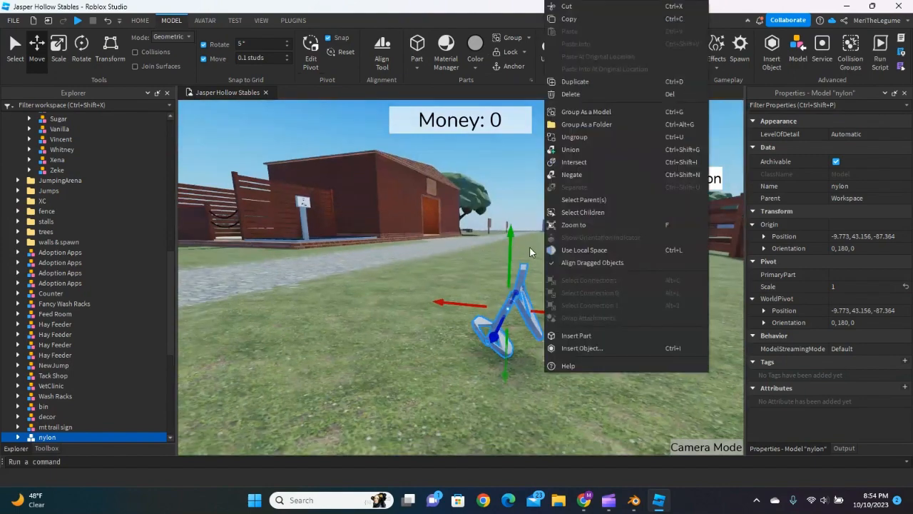
{"action": "left_click", "coordinate": [508, 236]}
{"action": "left_click_drag", "start_coordinate": [509, 183], "coordinate": [511, 177]}
{"action": "key", "text": "s"}
{"action": "right_click_drag", "start_coordinate": [523, 267], "coordinate": [515, 269]}
{"action": "key", "text": "a"}
{"action": "left_click_drag", "start_coordinate": [386, 273], "coordinate": [390, 241]}
{"action": "right_click_drag", "start_coordinate": [390, 241], "coordinate": [408, 247]}
{"action": "left_click_drag", "start_coordinate": [461, 319], "coordinate": [469, 323]}
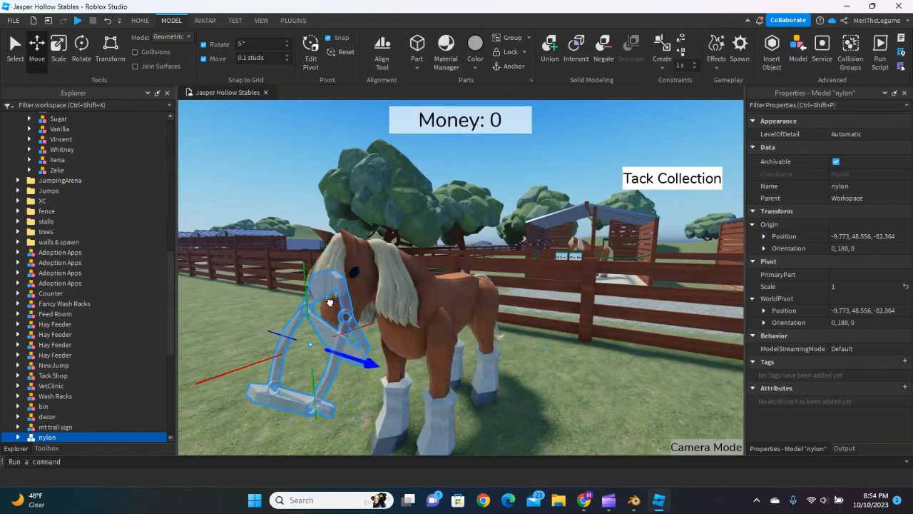
Slide the halter onto the horse's head, placing it at X -7.473 and Z -84.564.
{"action": "left_click_drag", "start_coordinate": [319, 307], "coordinate": [316, 306]}
{"action": "key", "text": "d"}
{"action": "right_click_drag", "start_coordinate": [347, 310], "coordinate": [346, 308]}
{"action": "key", "text": "w"}
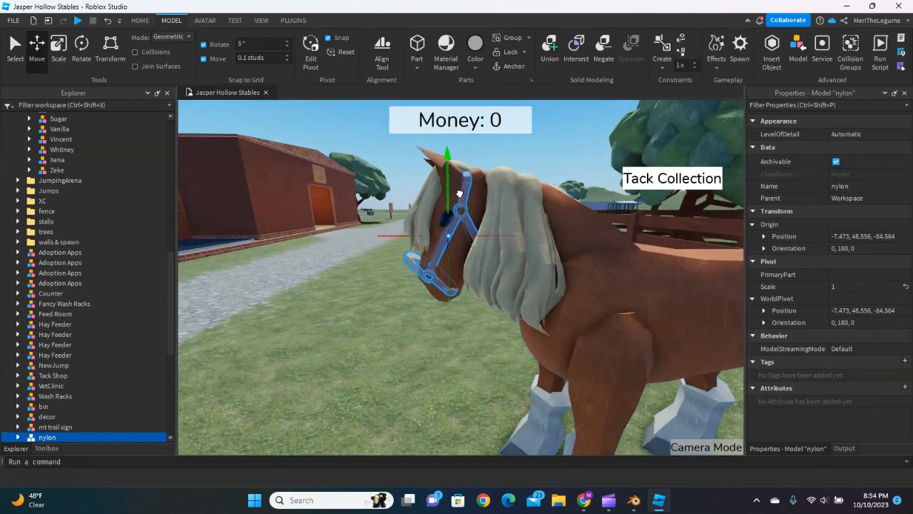
Raise the halter on the horse's face to Y 49.156 and shift it along X to -7.273.
{"action": "scroll", "coordinate": [460, 191], "scroll_direction": "up", "scroll_amount": 10}
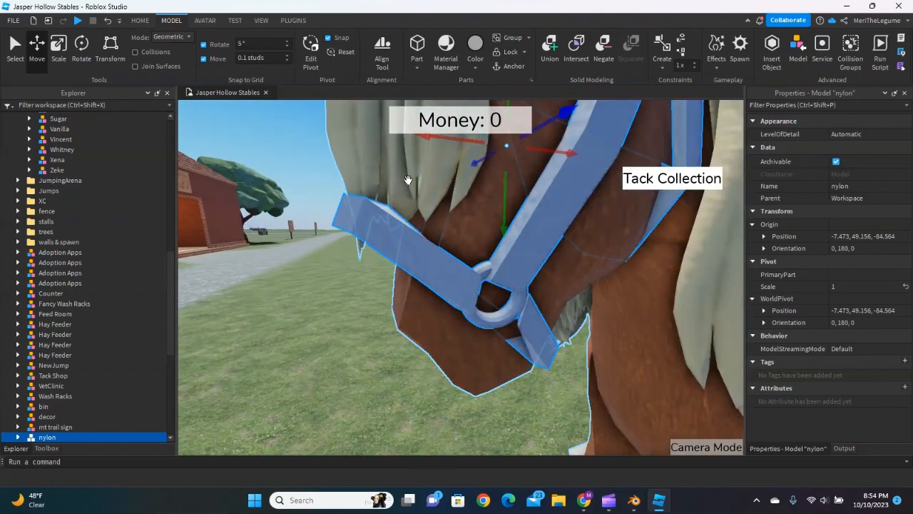
{"action": "scroll", "coordinate": [473, 205], "scroll_direction": "down", "scroll_amount": 5}
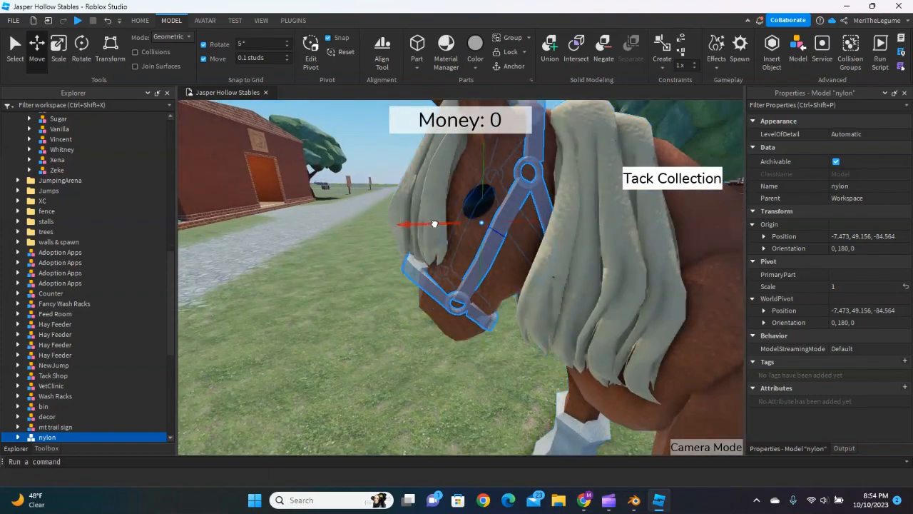
{"action": "left_click", "coordinate": [343, 315]}
{"action": "key", "text": "a"}
{"action": "right_click_drag", "start_coordinate": [345, 315], "coordinate": [384, 309]}
{"action": "scroll", "coordinate": [383, 310], "scroll_direction": "down", "scroll_amount": 4}
{"action": "scroll", "coordinate": [420, 298], "scroll_direction": "up", "scroll_amount": 3}
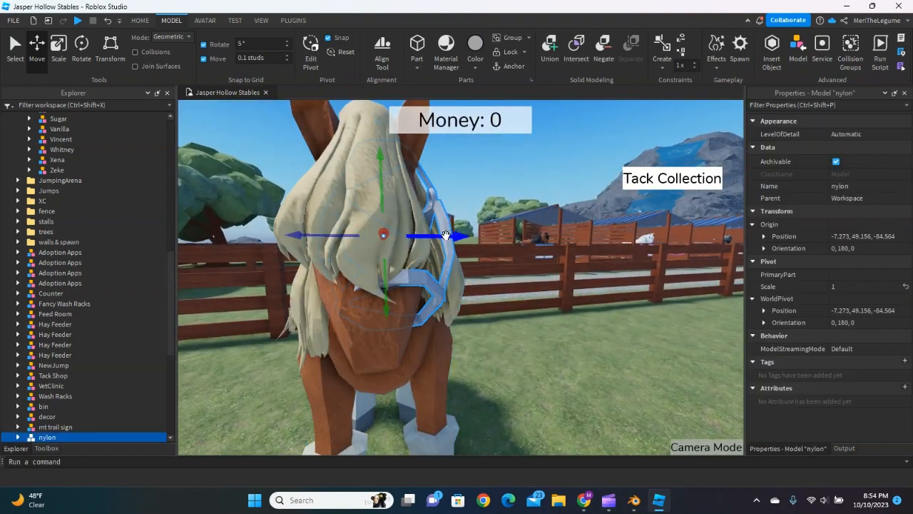
Centre the halter sideways on the horse's head along Z, and deselect it.
{"action": "left_click", "coordinate": [580, 356]}
{"action": "key", "text": "a"}
{"action": "right_click_drag", "start_coordinate": [580, 356], "coordinate": [584, 356]}
{"action": "scroll", "coordinate": [583, 356], "scroll_direction": "down", "scroll_amount": 3}
{"action": "right_click", "coordinate": [583, 356]}
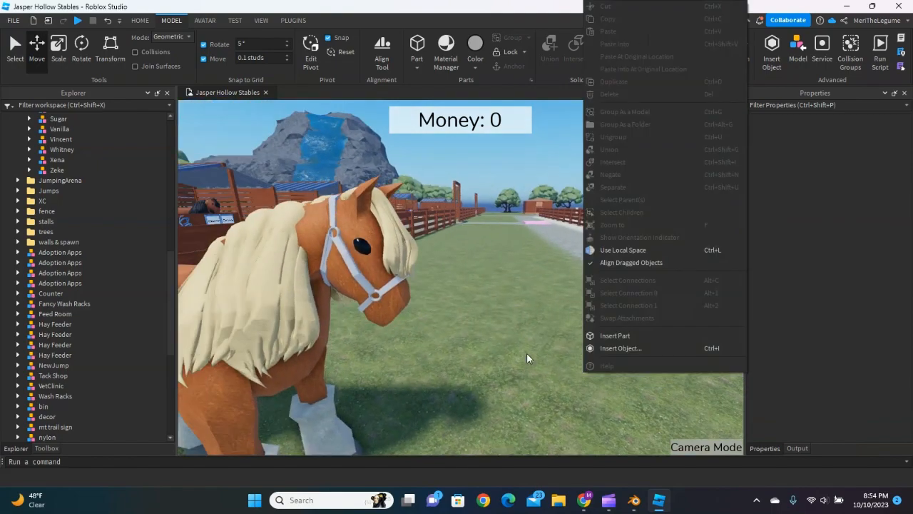
Check the halter around the horse's head, reselect the nylon model and fine-tune its position to -7.273, 49.256, -84.764.
{"action": "left_click", "coordinate": [527, 354]}
{"action": "key", "text": "a"}
{"action": "right_click_drag", "start_coordinate": [527, 354], "coordinate": [498, 308]}
{"action": "key", "text": "d"}
{"action": "key", "text": "a"}
{"action": "key", "text": "d"}
{"action": "key", "text": "w"}
{"action": "key", "text": "a"}
{"action": "key", "text": "d"}
{"action": "key", "text": "s"}
{"action": "key", "text": "s"}
{"action": "key", "text": "w"}
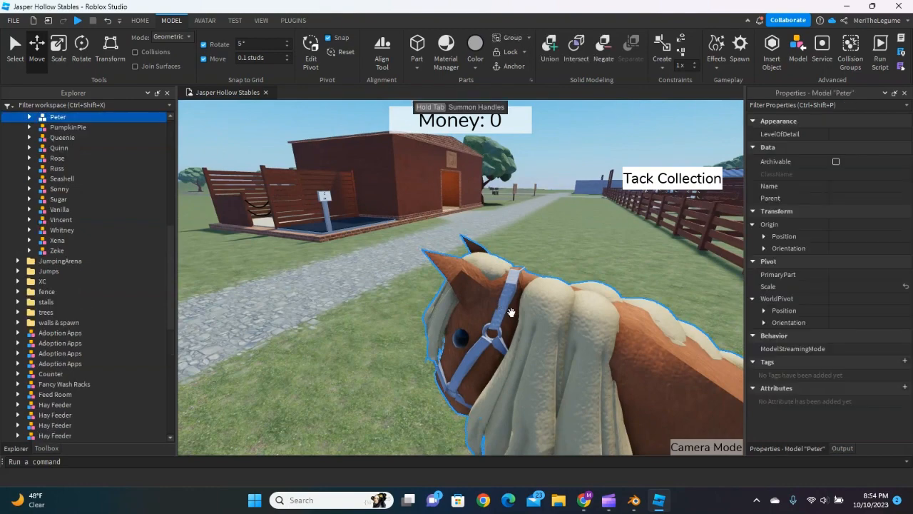
{"action": "key", "text": "a"}
{"action": "right_click_drag", "start_coordinate": [457, 366], "coordinate": [470, 304]}
{"action": "key", "text": "d"}
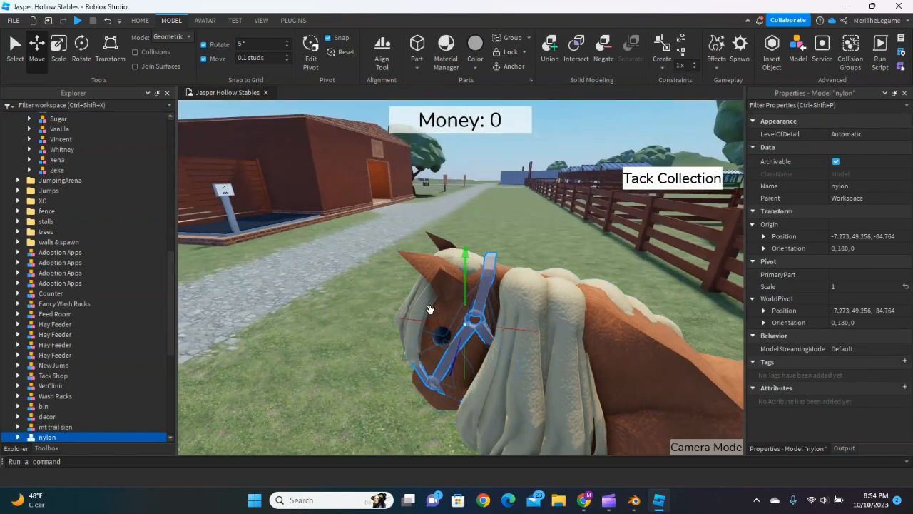
Examine how the halter sits against the horse's head from the side and the front.
{"action": "left_click", "coordinate": [421, 355]}
{"action": "key", "text": "s"}
{"action": "right_click_drag", "start_coordinate": [421, 354], "coordinate": [380, 294]}
{"action": "key", "text": "w"}
{"action": "key", "text": "s"}
{"action": "key", "text": "w"}
{"action": "right_click_drag", "start_coordinate": [386, 200], "coordinate": [427, 196]}
{"action": "key", "text": "s"}
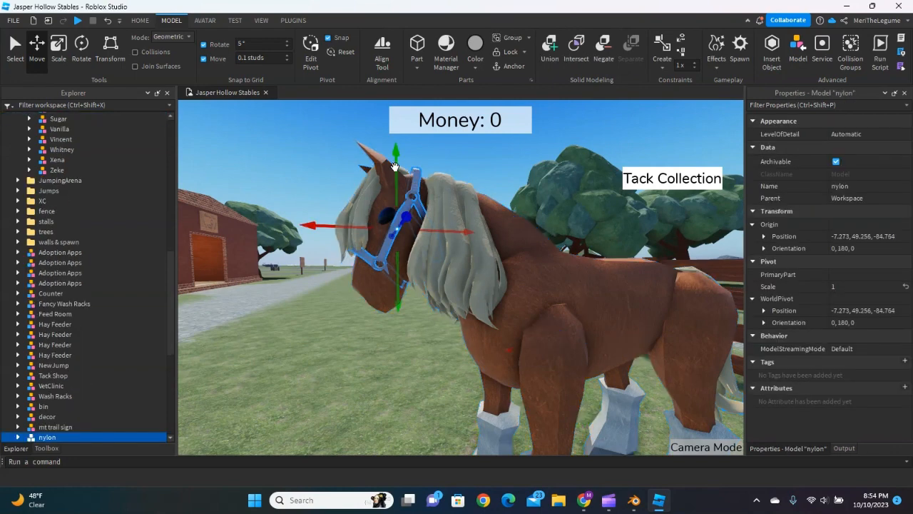
{"action": "left_click", "coordinate": [288, 283]}
{"action": "right_click_drag", "start_coordinate": [320, 299], "coordinate": [321, 301]}
{"action": "key", "text": "a"}
{"action": "right_click", "coordinate": [309, 307]}
{"action": "left_click", "coordinate": [257, 302]}
{"action": "key", "text": "a"}
{"action": "right_click_drag", "start_coordinate": [257, 302], "coordinate": [255, 300]}
{"action": "key", "text": "a"}
{"action": "key", "text": "d"}
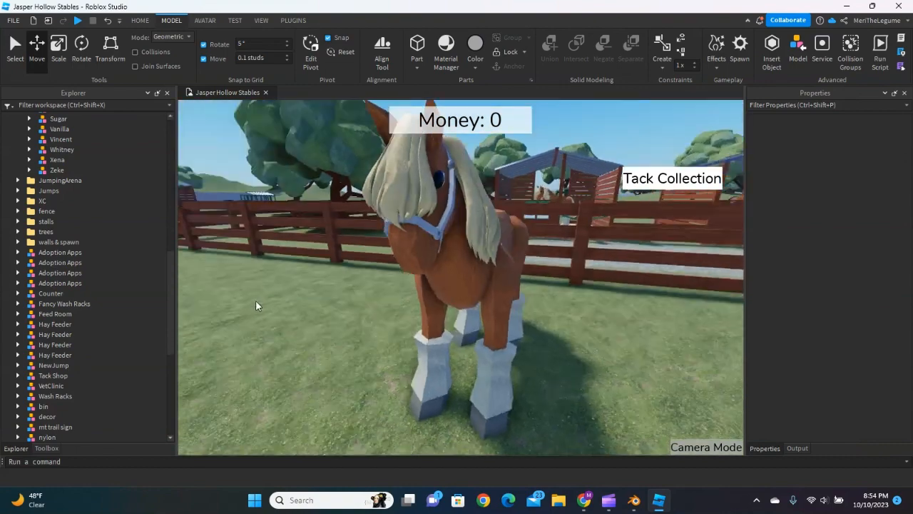
Look over the haltered horse from a distance and close up to judge the overall fit.
{"action": "key", "text": "s"}
{"action": "key", "text": "d"}
{"action": "right_click_drag", "start_coordinate": [378, 335], "coordinate": [409, 359]}
{"action": "key", "text": "w"}
{"action": "key", "text": "d"}
{"action": "key", "text": "w"}
{"action": "key", "text": "a"}
{"action": "key", "text": "d"}
{"action": "key", "text": "w"}
{"action": "key", "text": "s"}
{"action": "key", "text": "a"}
{"action": "key", "text": "w"}
{"action": "key", "text": "s"}
{"action": "key", "text": "a"}
{"action": "key", "text": "w"}
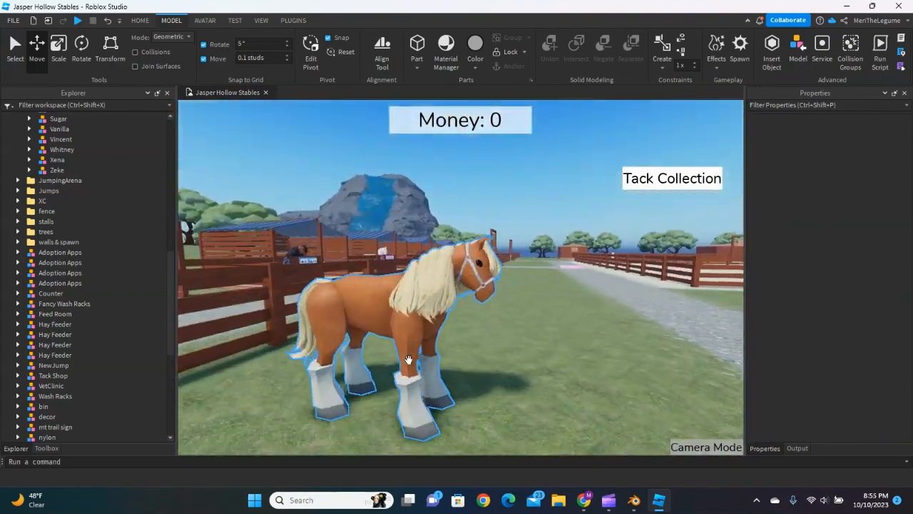
{"action": "key", "text": "a"}
{"action": "key", "text": "d"}
{"action": "key", "text": "w"}
{"action": "right_click_drag", "start_coordinate": [580, 348], "coordinate": [574, 348]}
{"action": "left_click", "coordinate": [474, 344]}
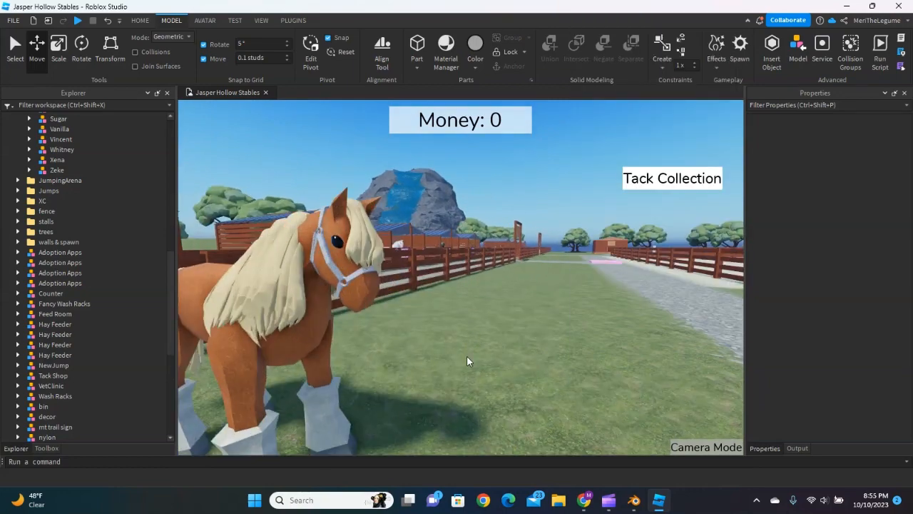
{"action": "key", "text": "a"}
{"action": "right_click_drag", "start_coordinate": [483, 355], "coordinate": [482, 355]}
{"action": "key", "text": "d"}
{"action": "key", "text": "s"}
{"action": "key", "text": "w"}
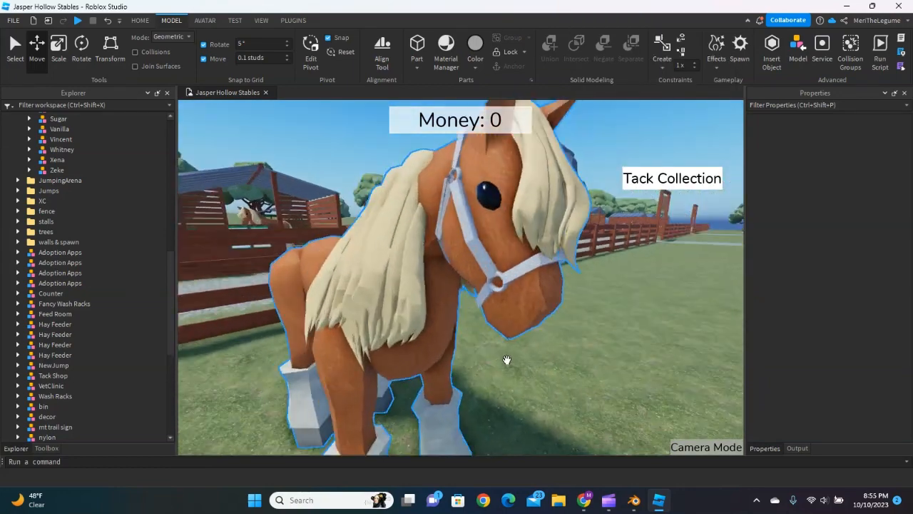